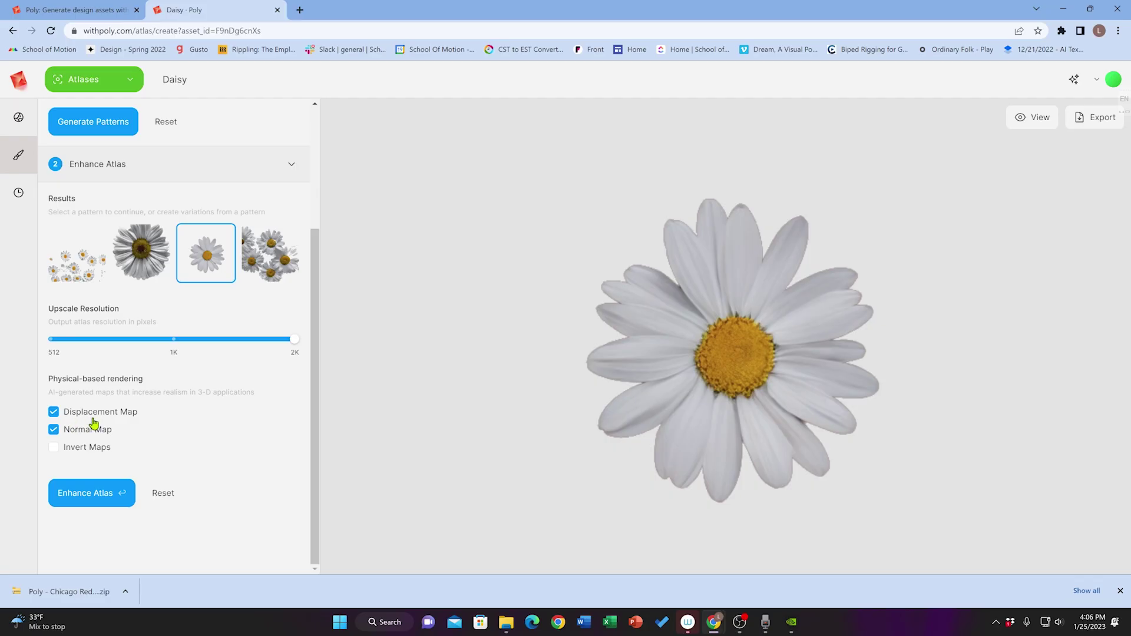
# - Make the Fork1.jpg texture viewer smaller to uncover more of the forklift scene
pyautogui.scroll(1, 101, 423)
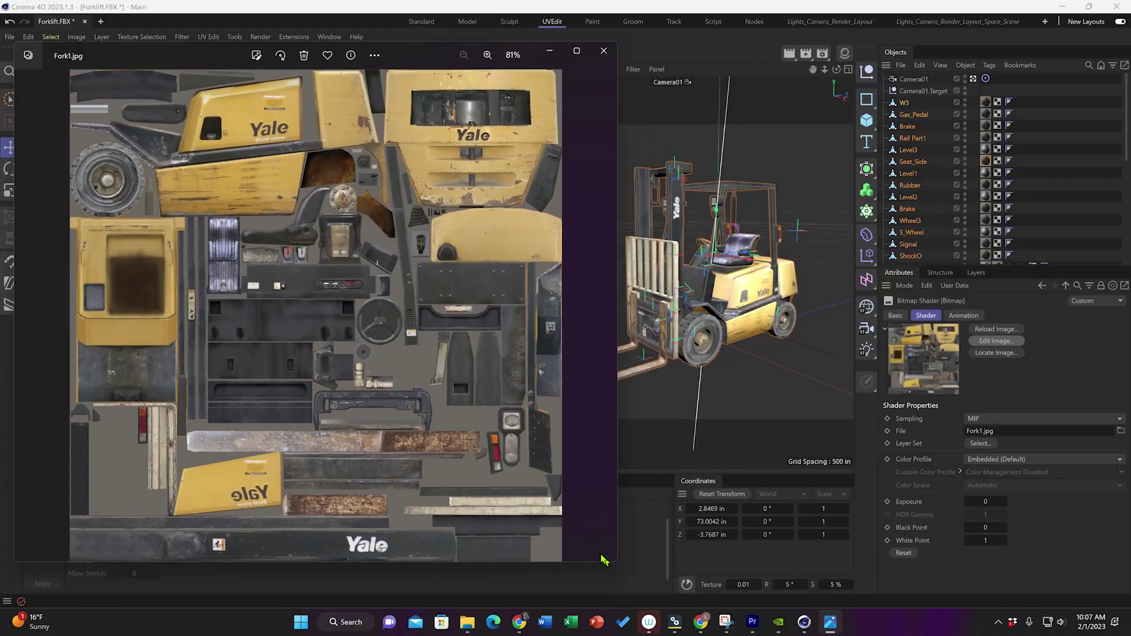
pyautogui.moveTo(604, 560); pyautogui.dragTo(481, 488)
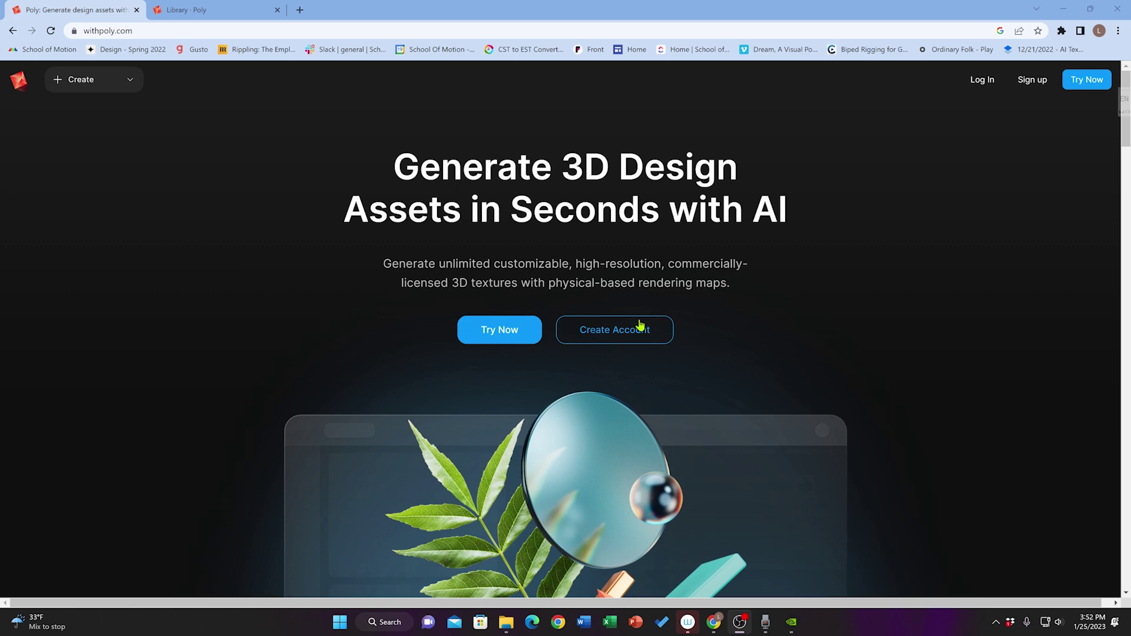
# - Switch to the Poly Library tab and open its asset-type dropdown
pyautogui.click(195, 7)
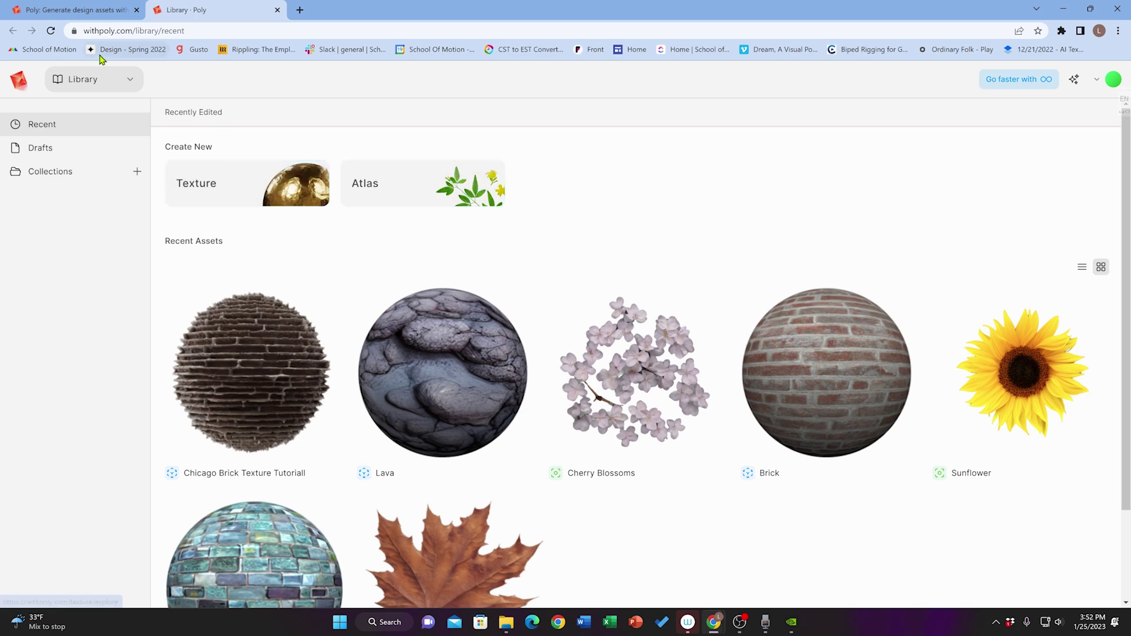
pyautogui.click(122, 86)
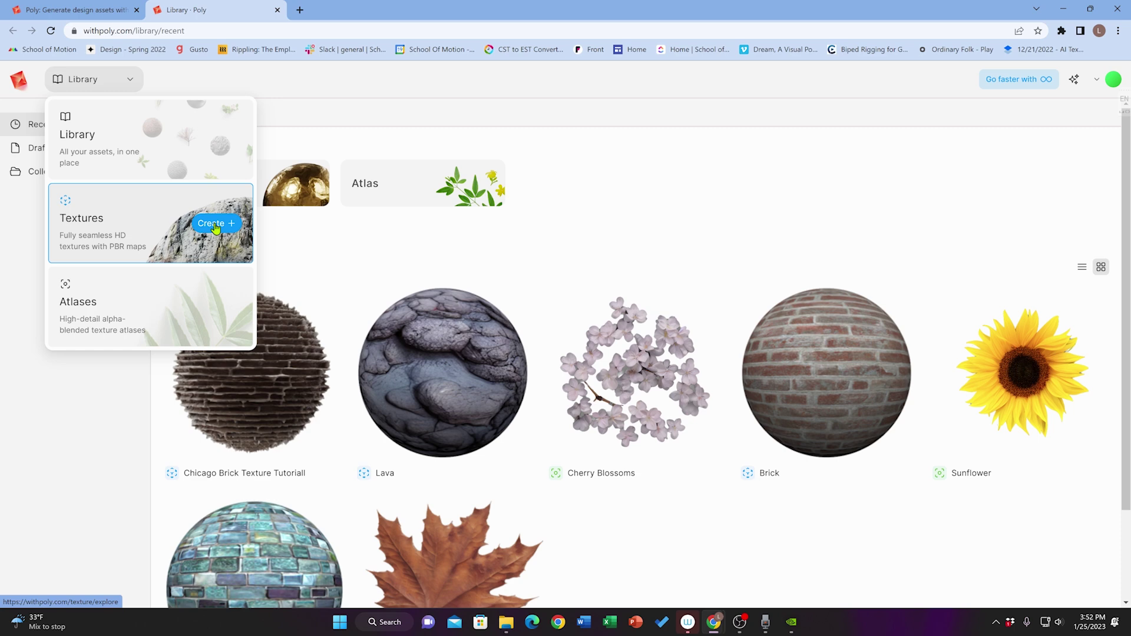
# - Start a new texture from the mossy cracked concrete wall template
pyautogui.click(216, 229)
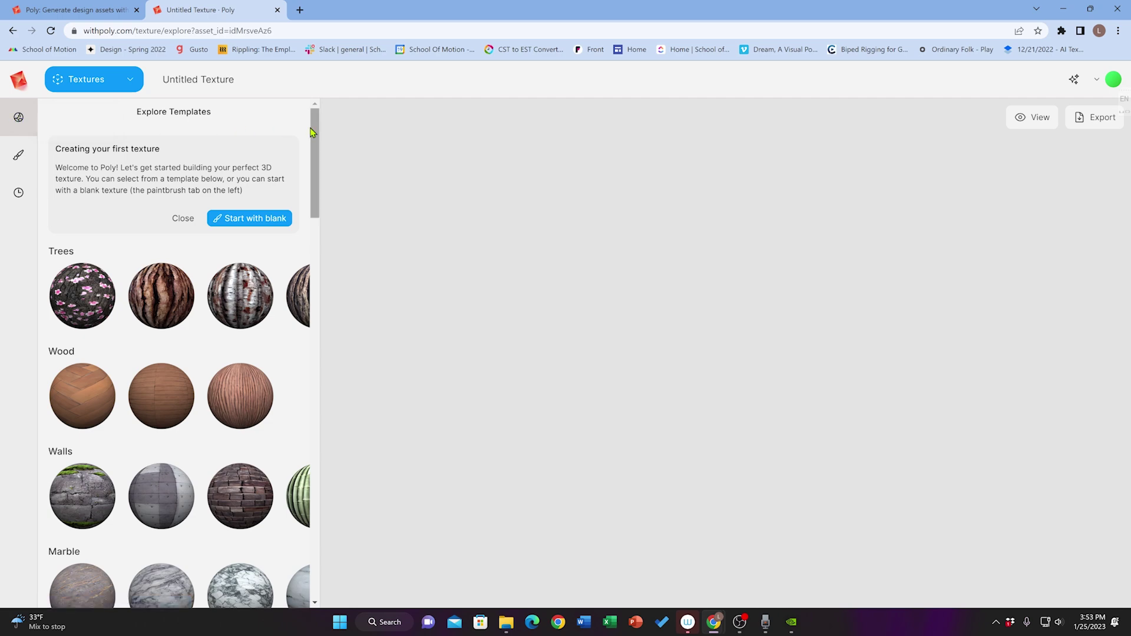
pyautogui.scroll(-1, 187, 485)
pyautogui.scroll(-2, 187, 485)
pyautogui.click(77, 454)
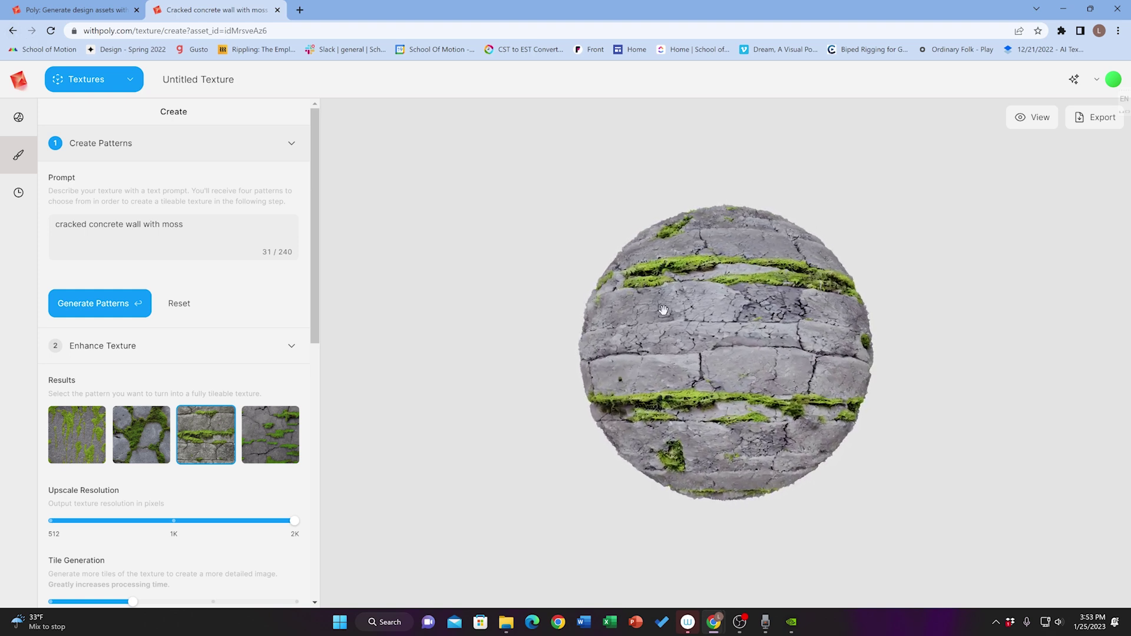
# - Move between the template gallery and creation settings, ending in the texture creator
pyautogui.click(13, 31)
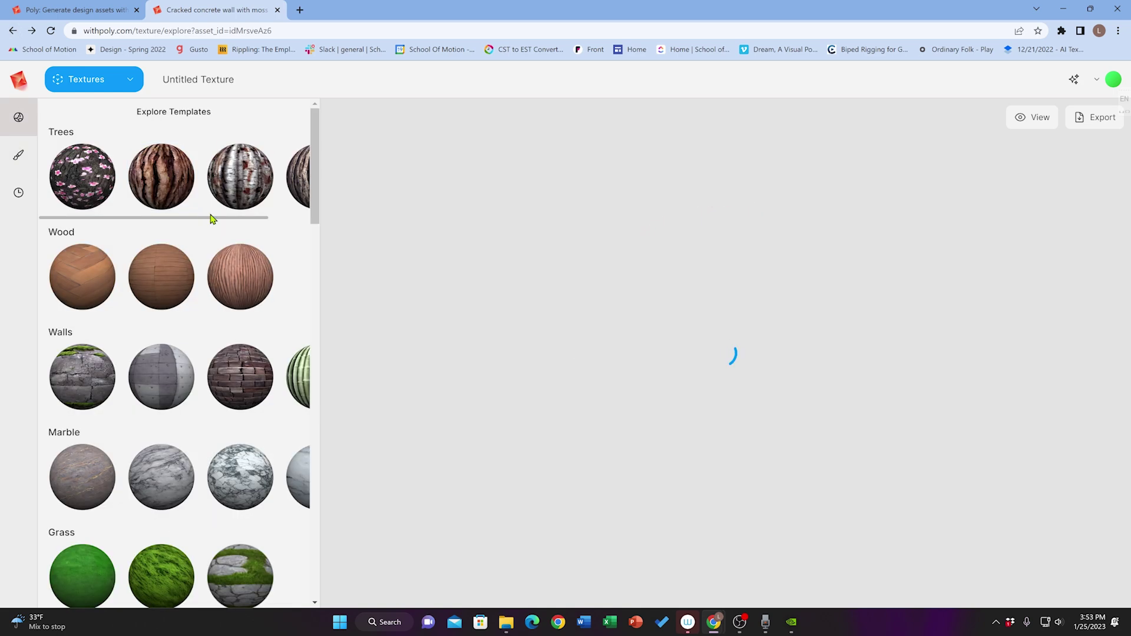
pyautogui.click(23, 169)
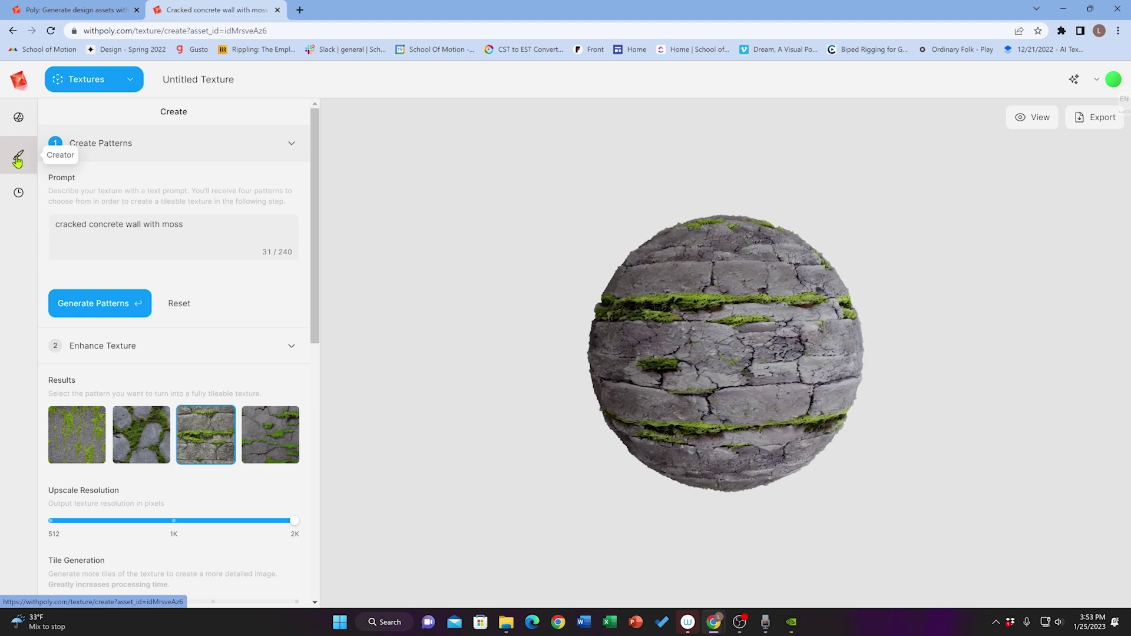
pyautogui.click(20, 120)
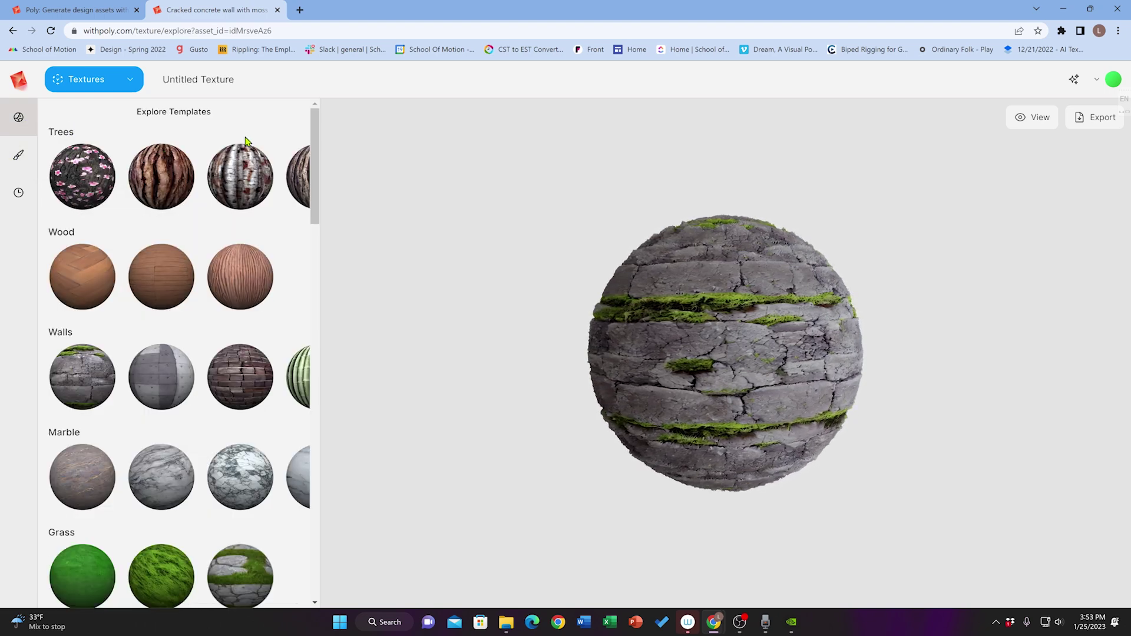
pyautogui.click(19, 156)
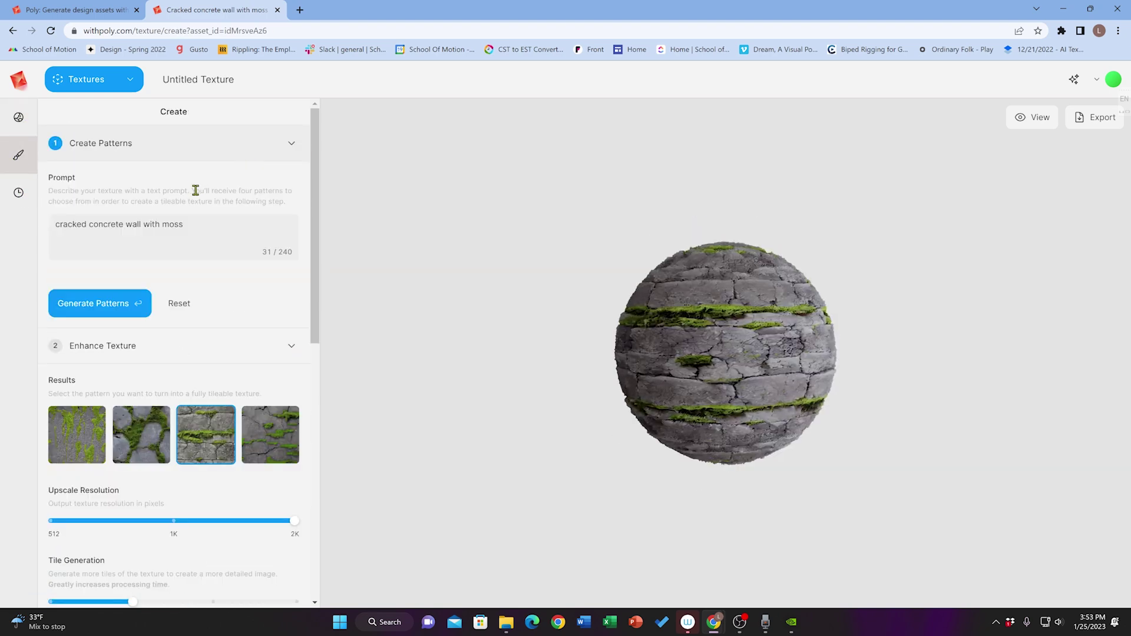
# - Rename the texture Chicago Red Brick1 and replace the prompt with 'Chicago Red Brick Texture'
pyautogui.click(229, 79)
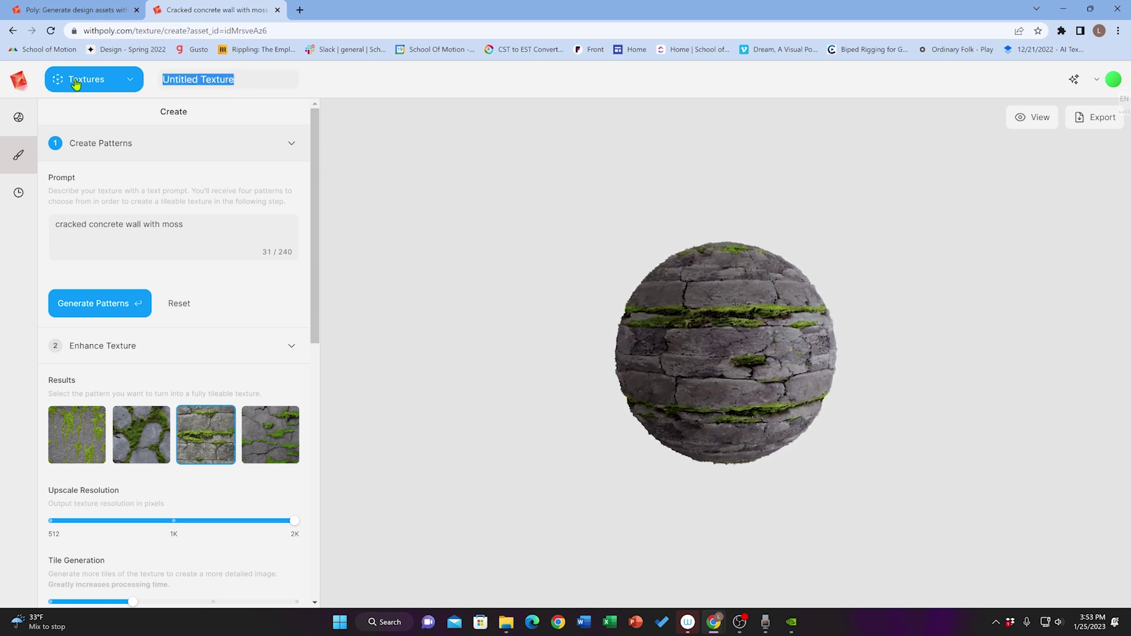
pyautogui.press('BackSpace')
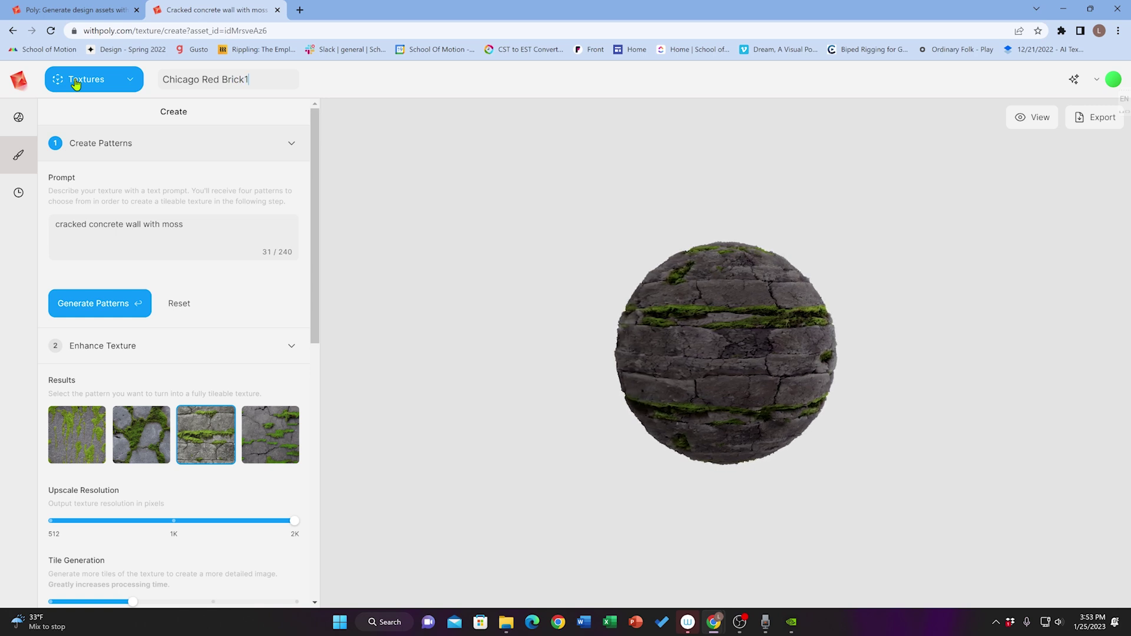
pyautogui.moveTo(218, 219); pyautogui.dragTo(22, 220)
pyautogui.press('BackSpace')
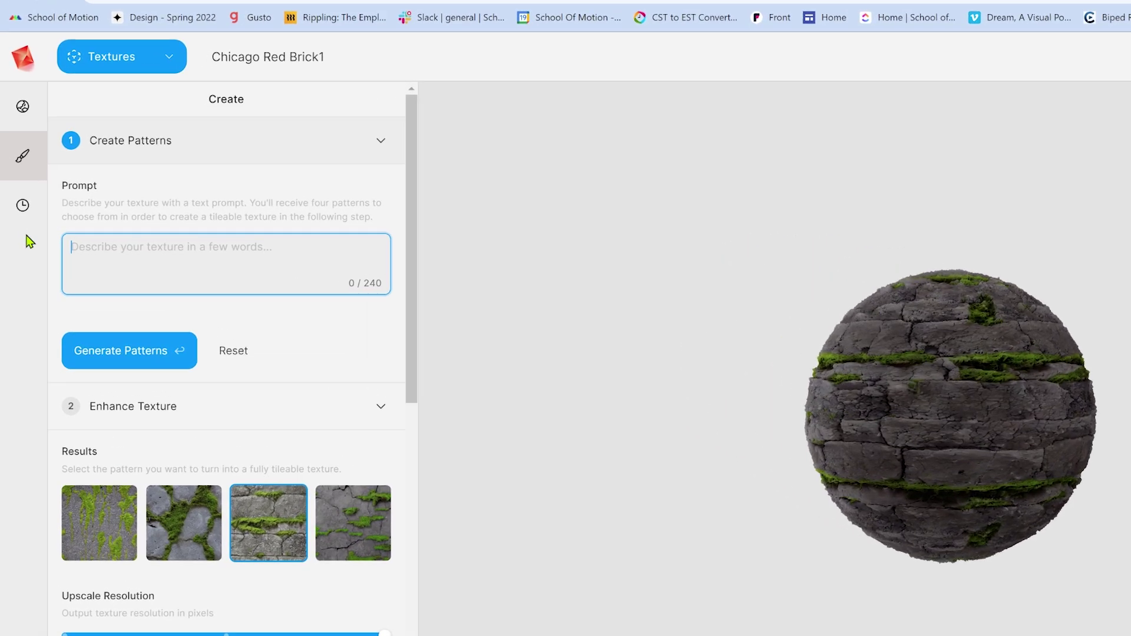
pyautogui.write('Chic')
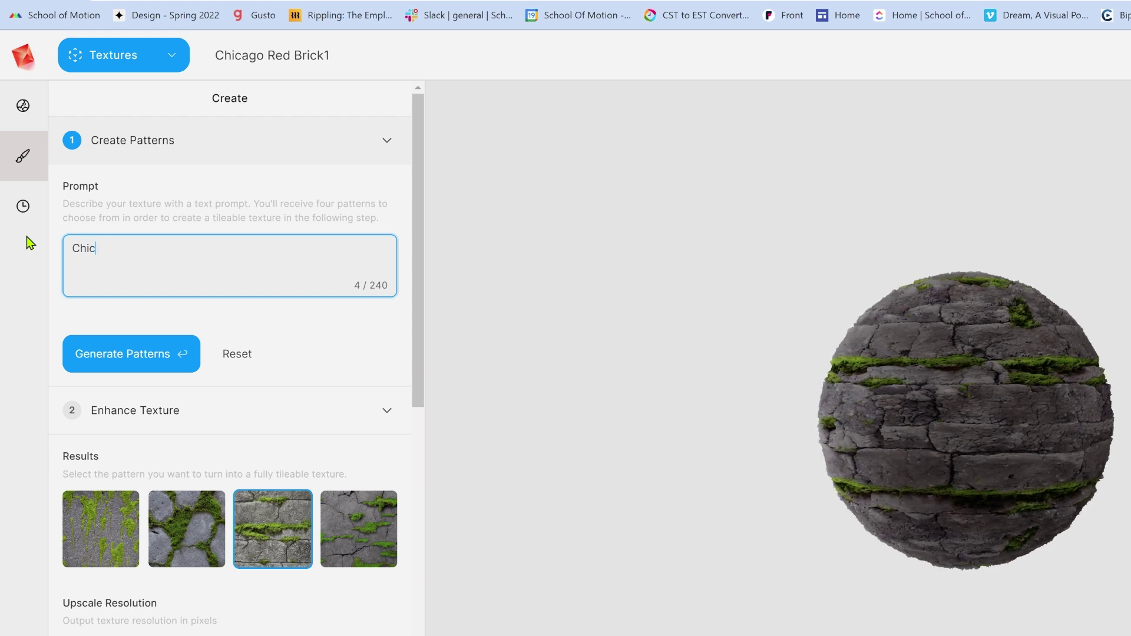
pyautogui.write('a')
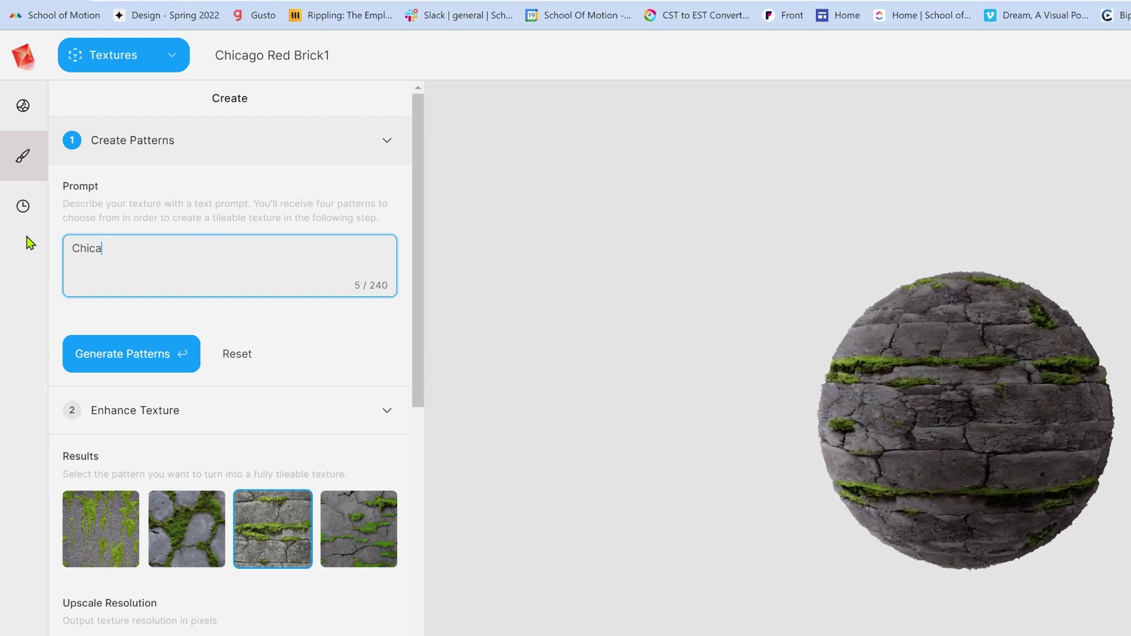
pyautogui.write('go Red Brick')
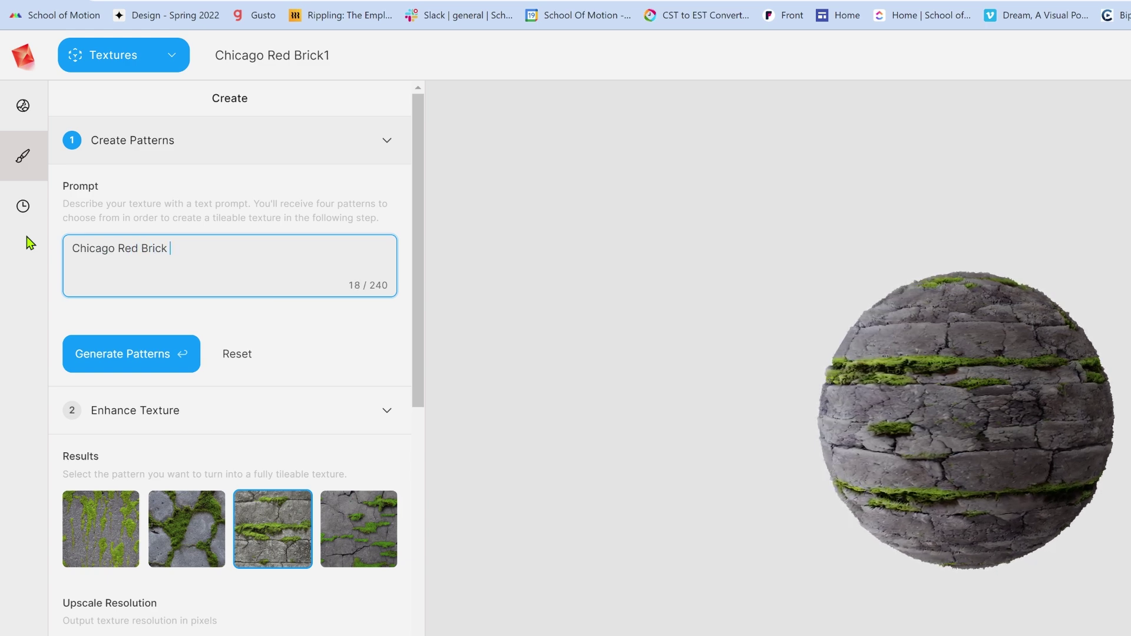
pyautogui.write('Texture')
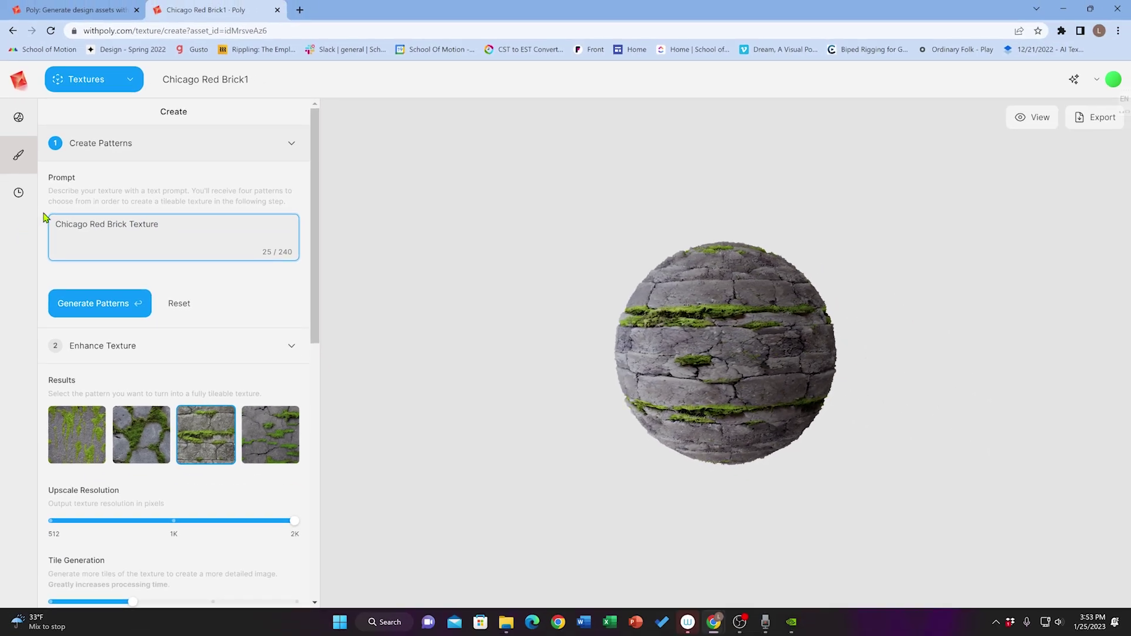
# - Regenerate patterns from the 'Chicago Red Brick Texture' prompt four times to get a good set
pyautogui.click(92, 304)
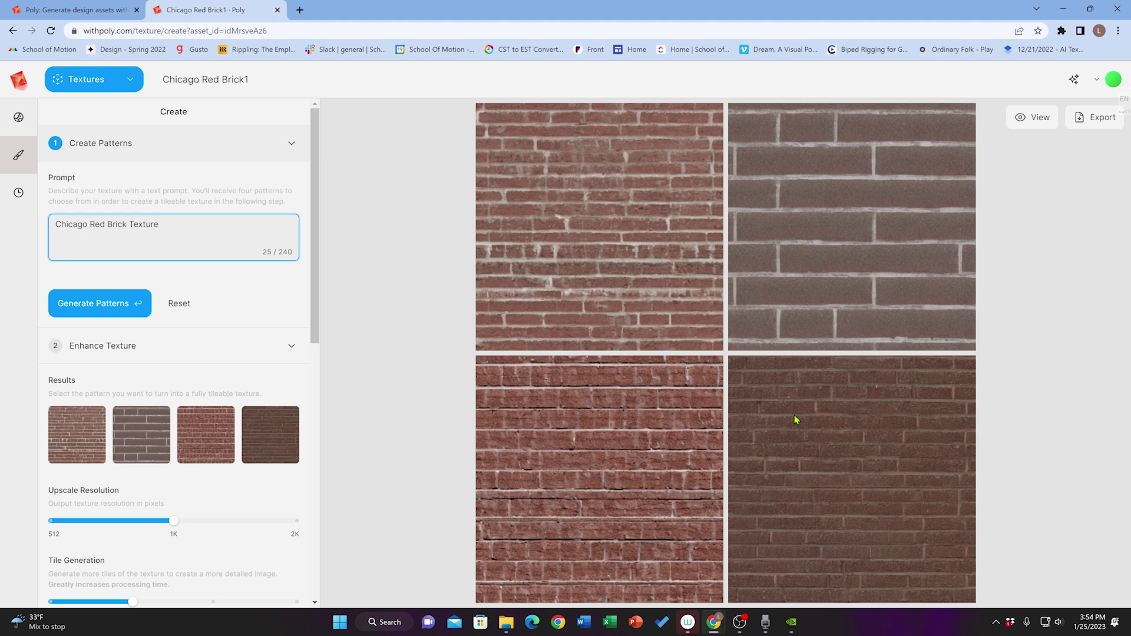
pyautogui.click(76, 307)
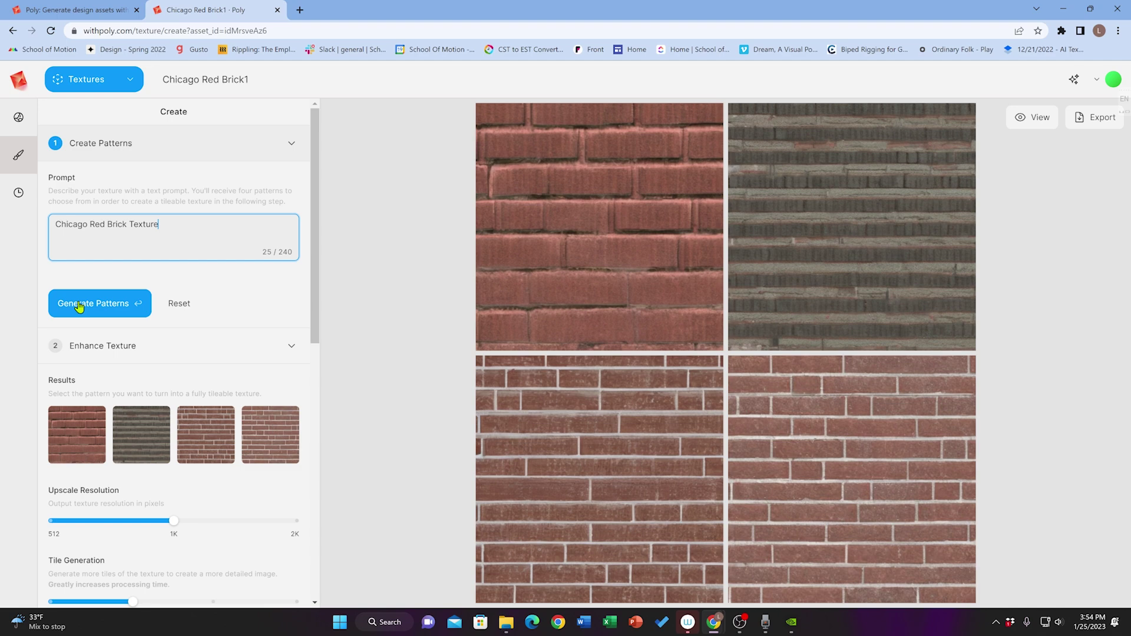
pyautogui.click(80, 307)
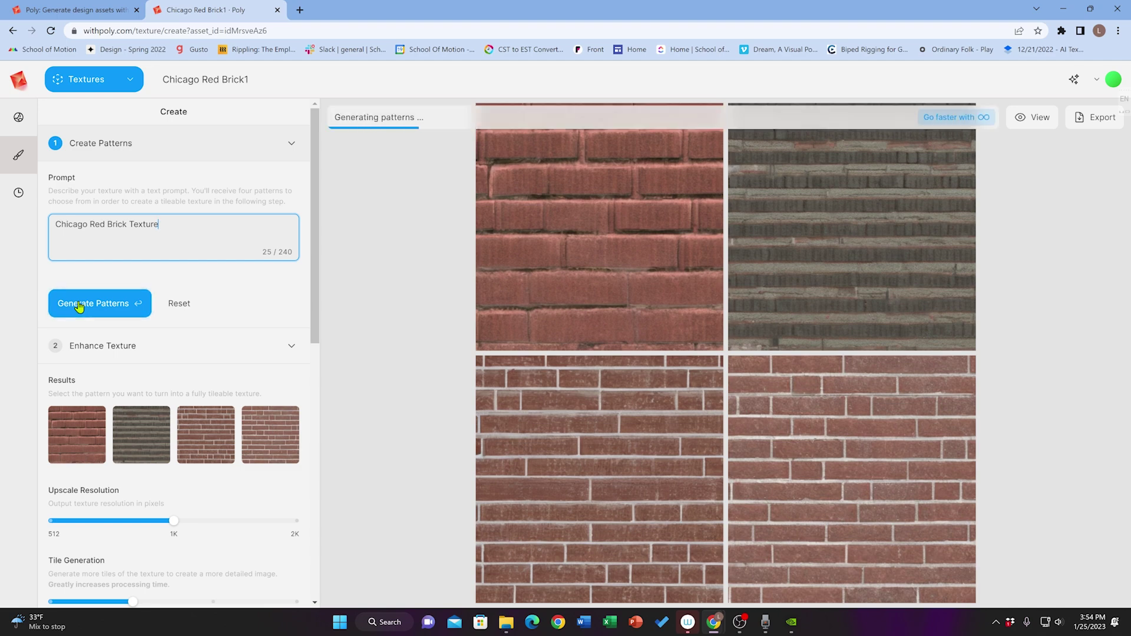
pyautogui.click(80, 303)
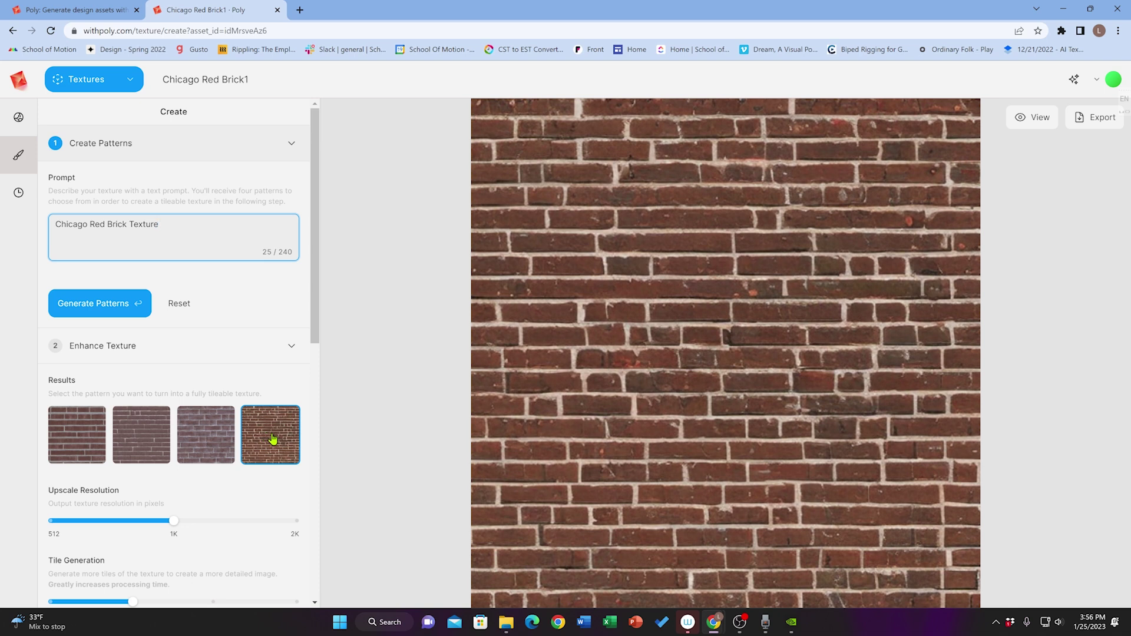
# - Pick the fourth brick pattern and set its upscale resolution to 2K
pyautogui.click(268, 439)
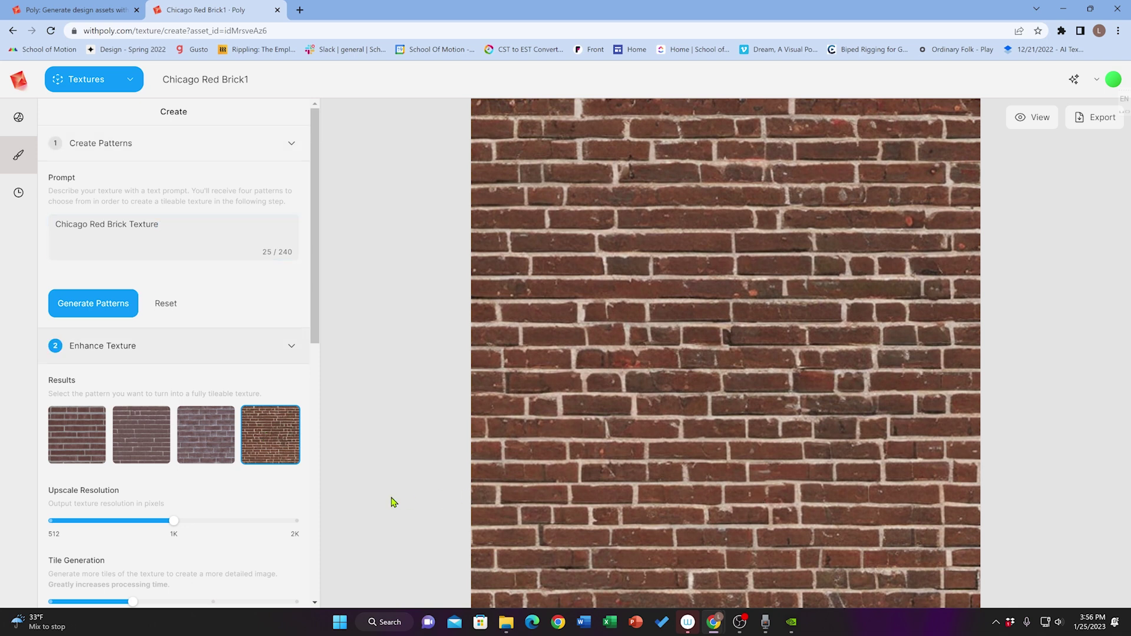
pyautogui.scroll(-1, 262, 551)
pyautogui.scroll(-3, 262, 551)
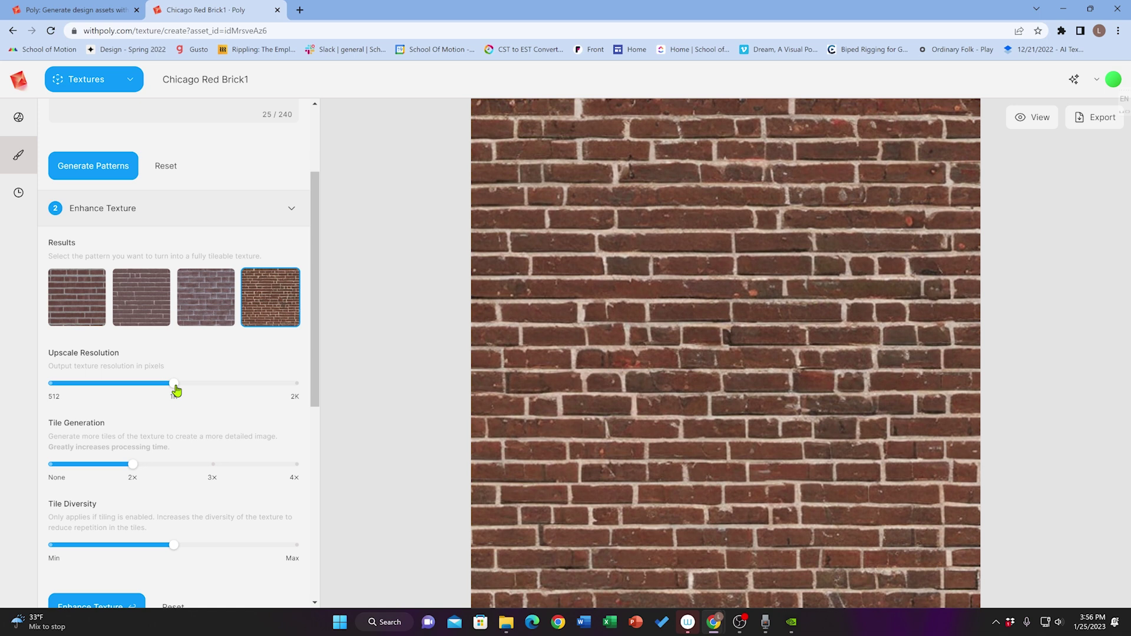
pyautogui.moveTo(177, 390); pyautogui.dragTo(51, 394)
pyautogui.moveTo(56, 386); pyautogui.dragTo(472, 399)
# - Scroll to the PBR Settings with Natural material and Height and Roughness maps enabled
pyautogui.scroll(-2, 134, 474)
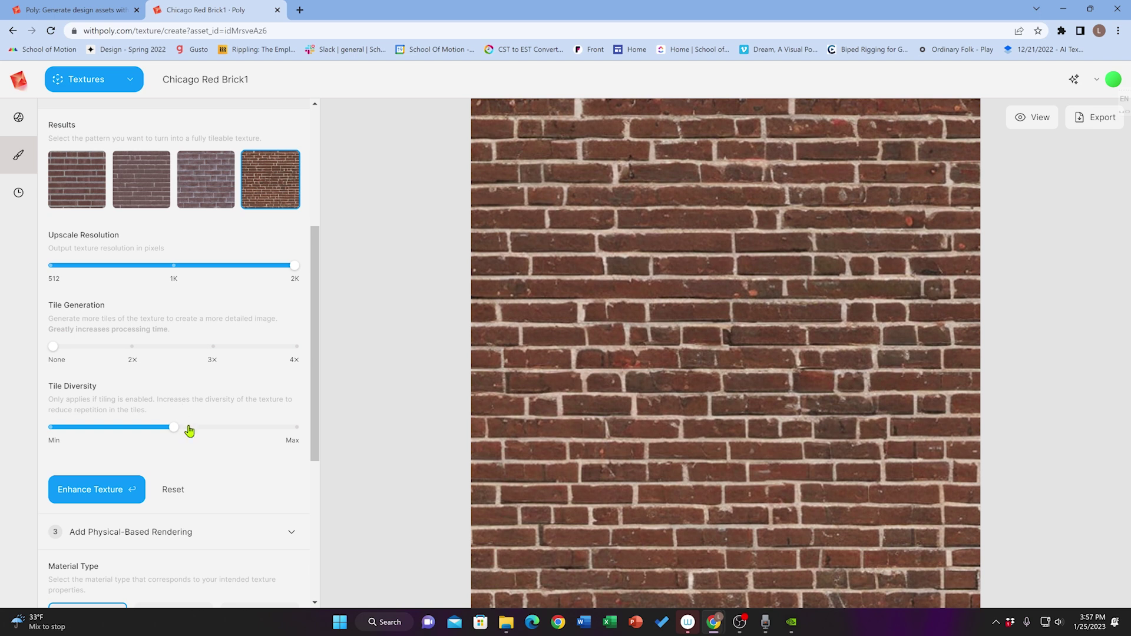
pyautogui.scroll(-2, 189, 433)
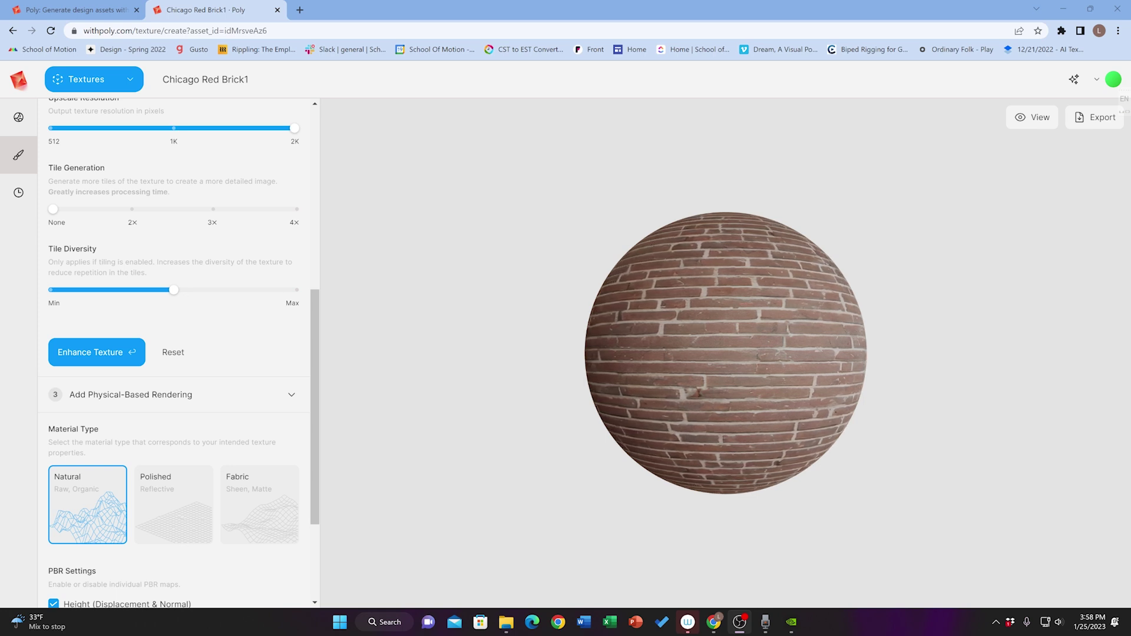
pyautogui.click(729, 254)
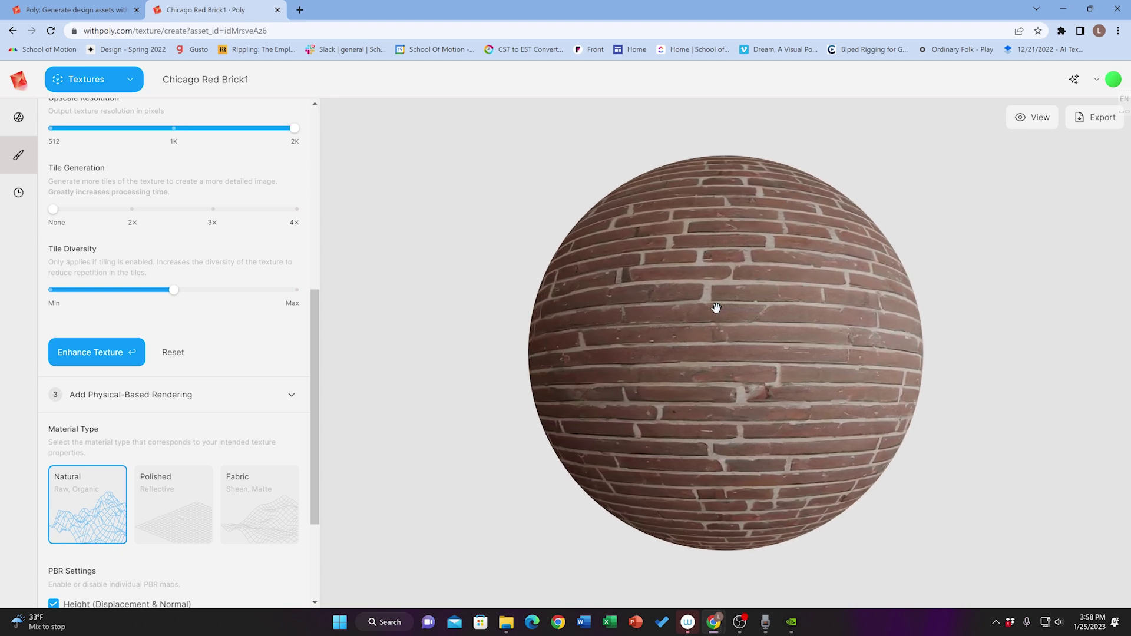
pyautogui.scroll(4, 716, 307)
pyautogui.scroll(-6, 716, 308)
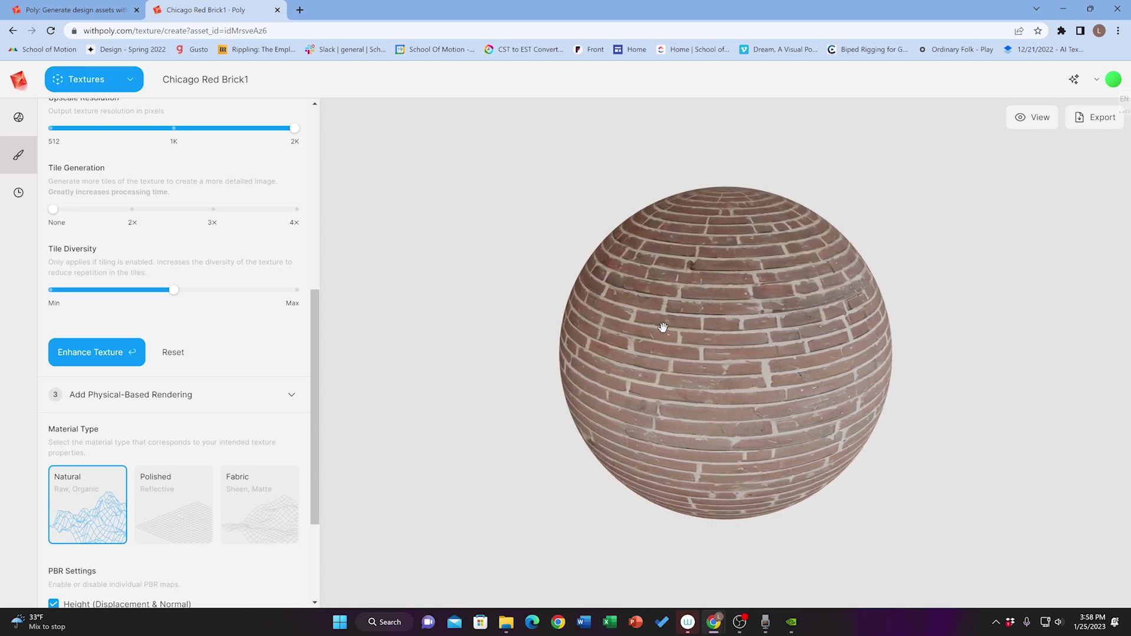
pyautogui.scroll(-2, 202, 373)
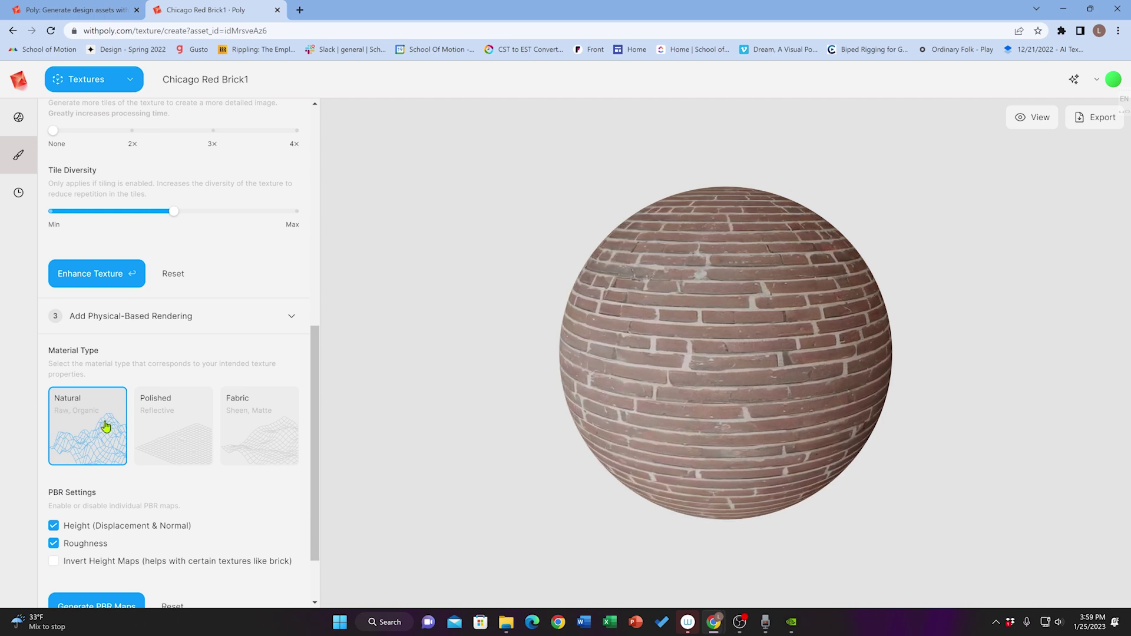
pyautogui.scroll(-1, 83, 439)
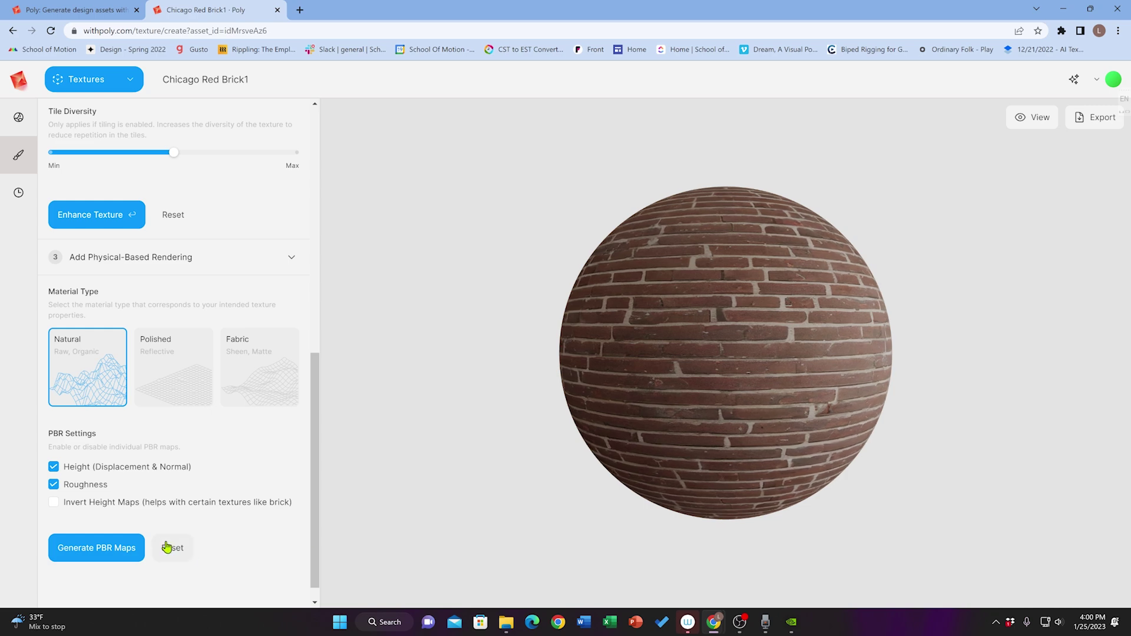
# - Generate the height and roughness PBR maps and zoom in on the displaced brick sphere
pyautogui.click(110, 553)
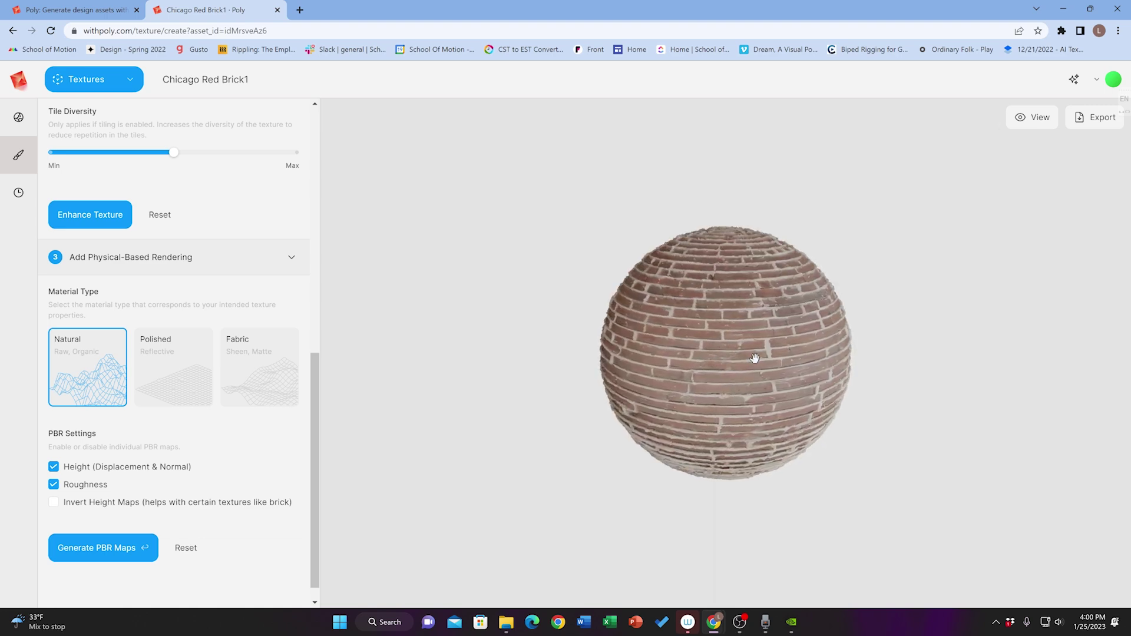
pyautogui.scroll(2, 755, 358)
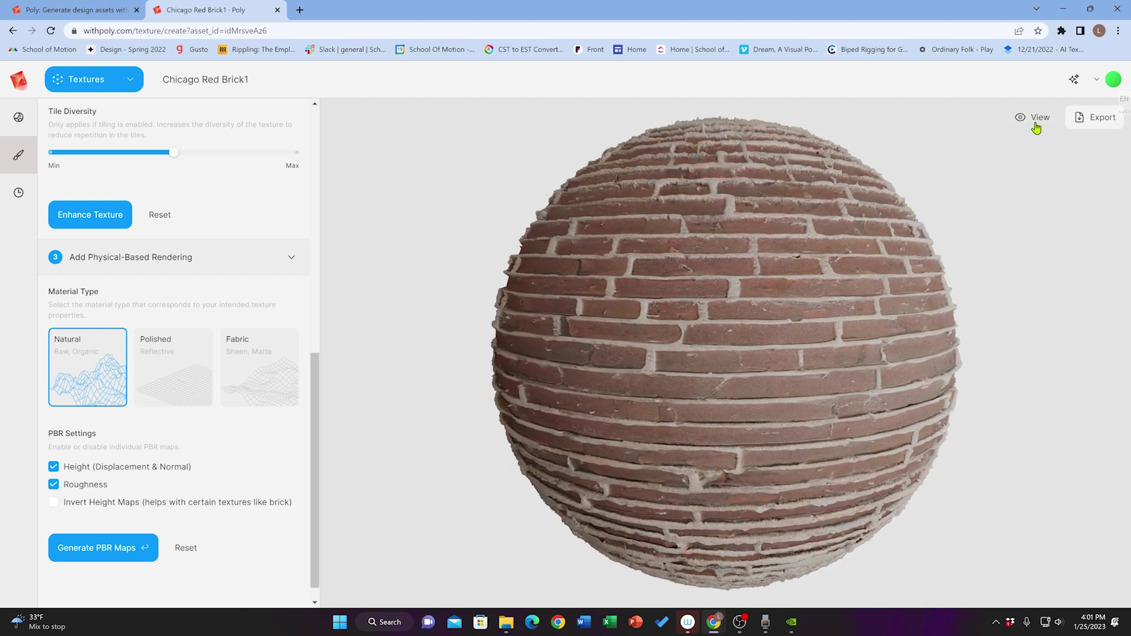
# - Set displacement scale near -0.1, raise texture tiling, and rotate the sphere to inspect the bricks
pyautogui.click(1036, 125)
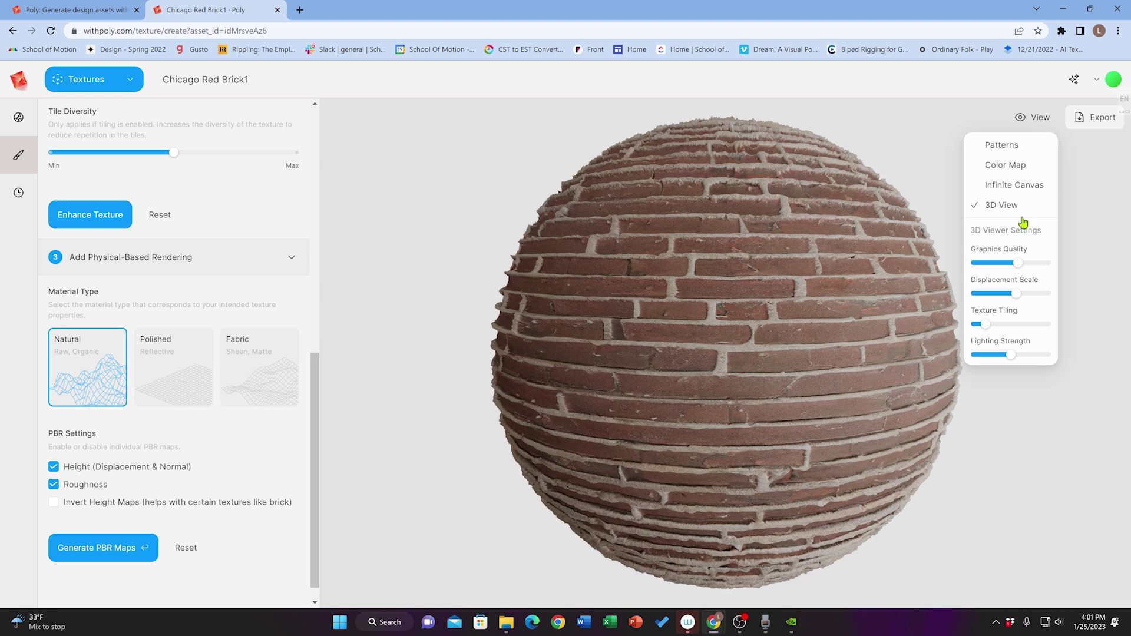
pyautogui.click(1018, 299)
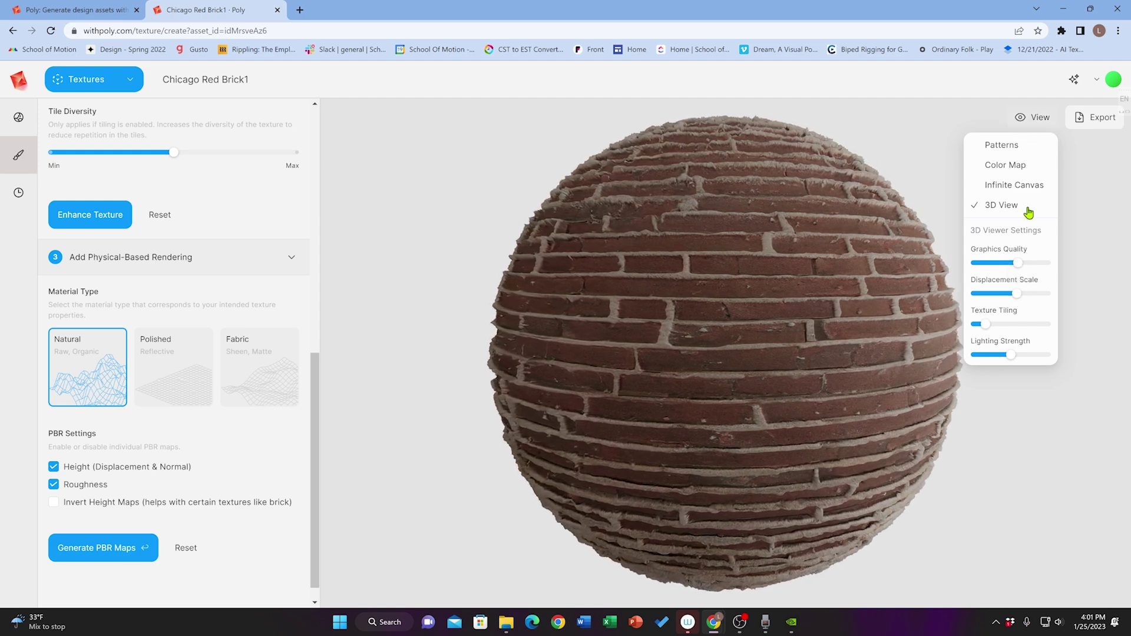
pyautogui.moveTo(1018, 298); pyautogui.dragTo(1008, 300)
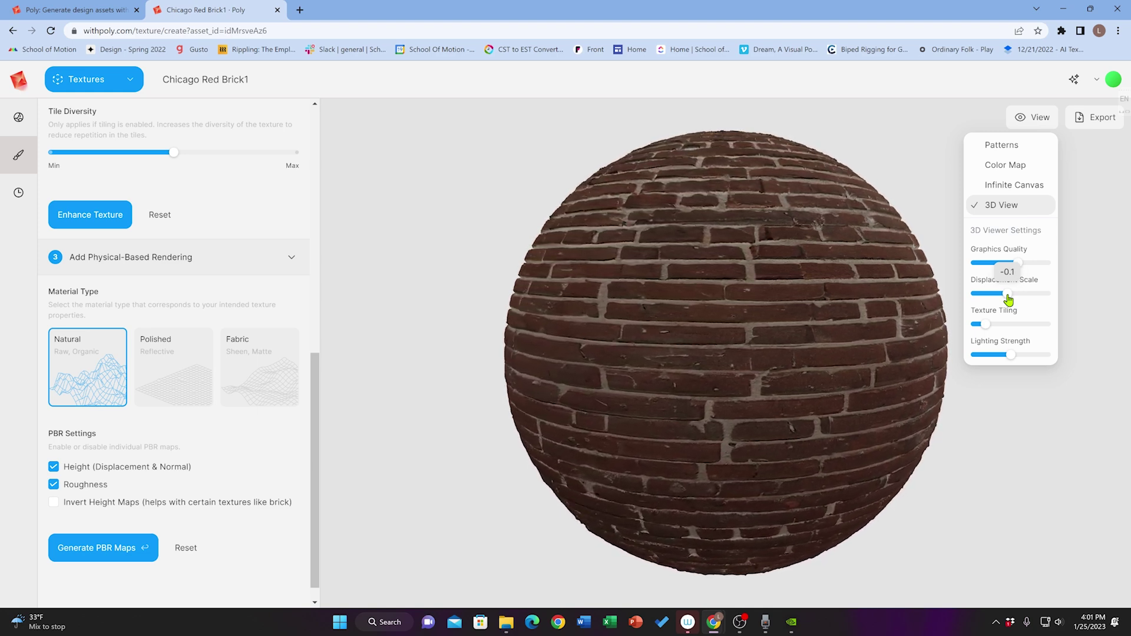
pyautogui.moveTo(1009, 301); pyautogui.dragTo(1008, 301)
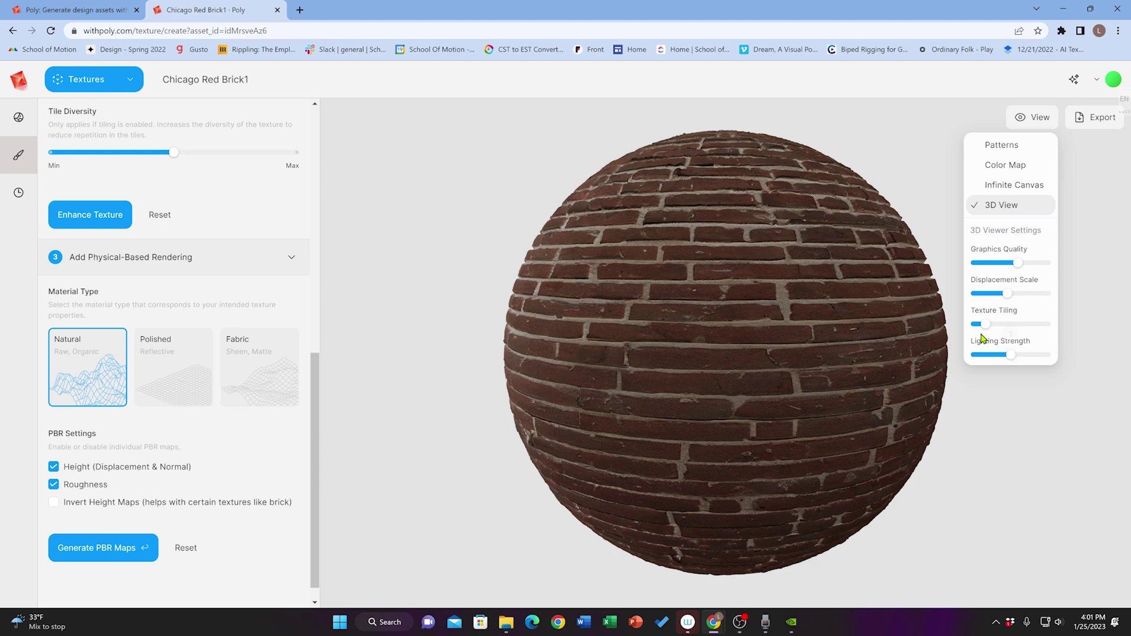
pyautogui.moveTo(987, 328)
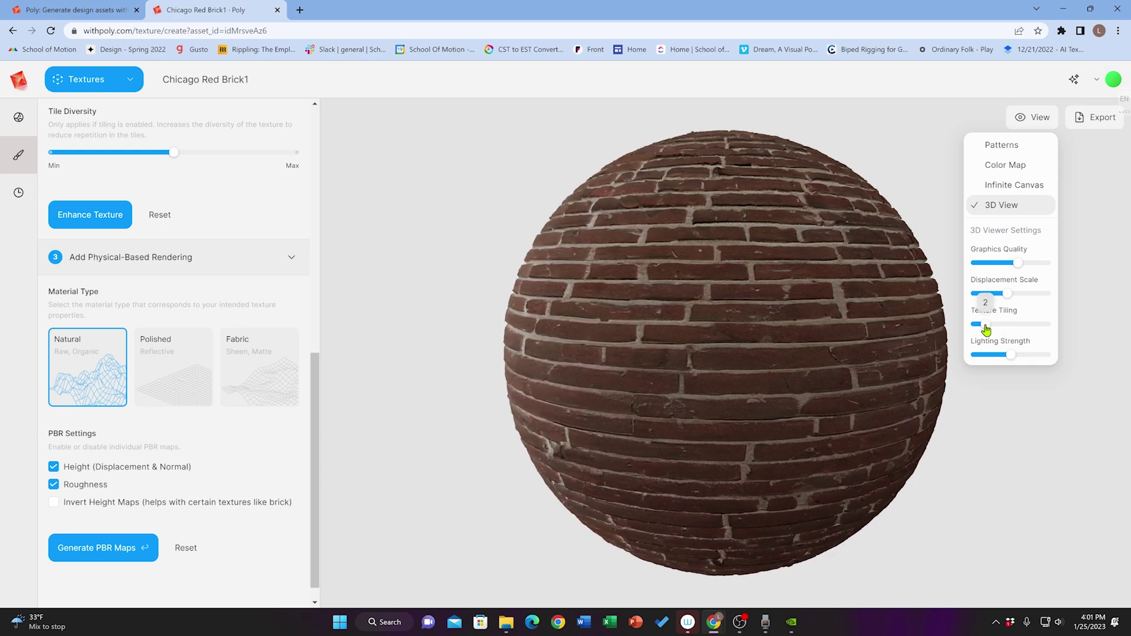
pyautogui.moveTo(987, 330); pyautogui.dragTo(1005, 360)
pyautogui.moveTo(1017, 357)
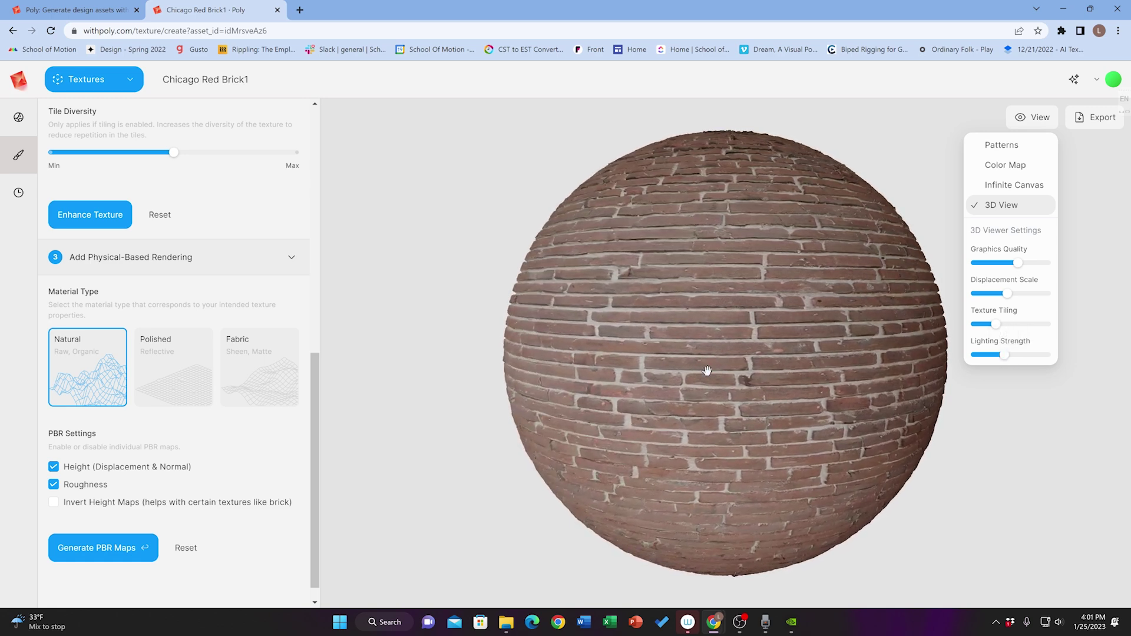
pyautogui.moveTo(708, 371); pyautogui.dragTo(846, 364)
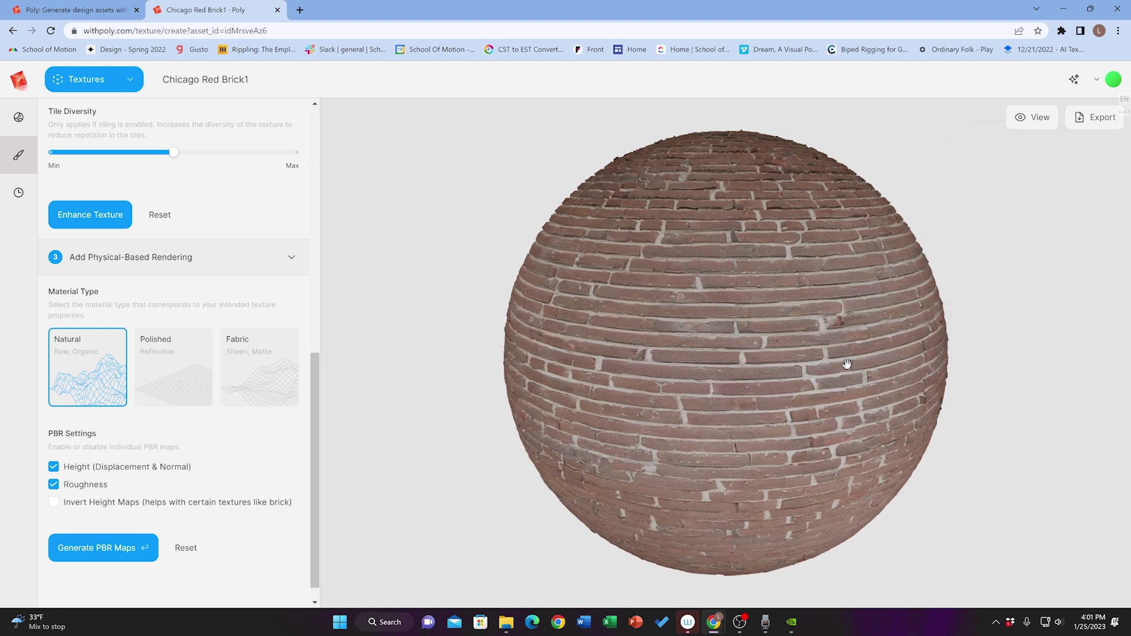
pyautogui.click(1035, 118)
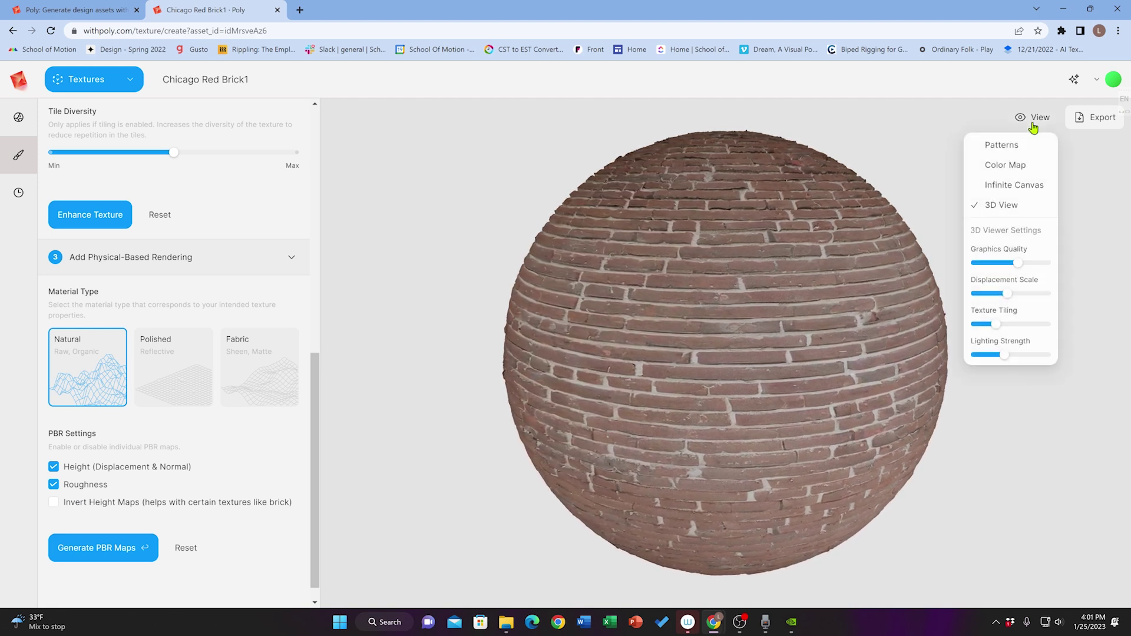
pyautogui.click(1022, 186)
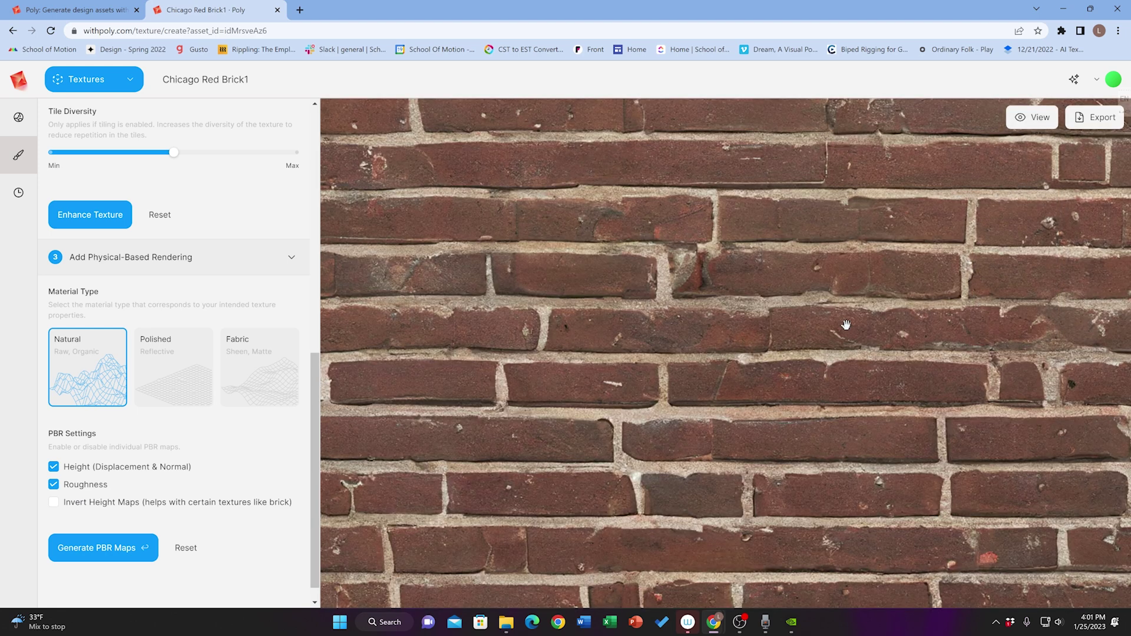
pyautogui.moveTo(843, 323); pyautogui.dragTo(899, 464)
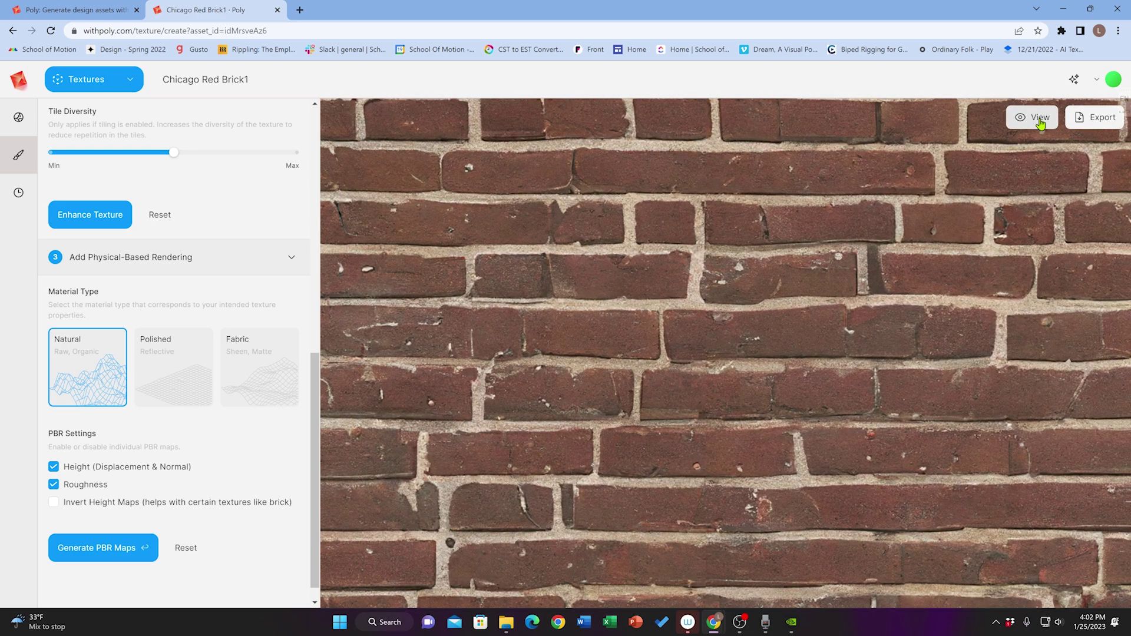
pyautogui.click(1040, 120)
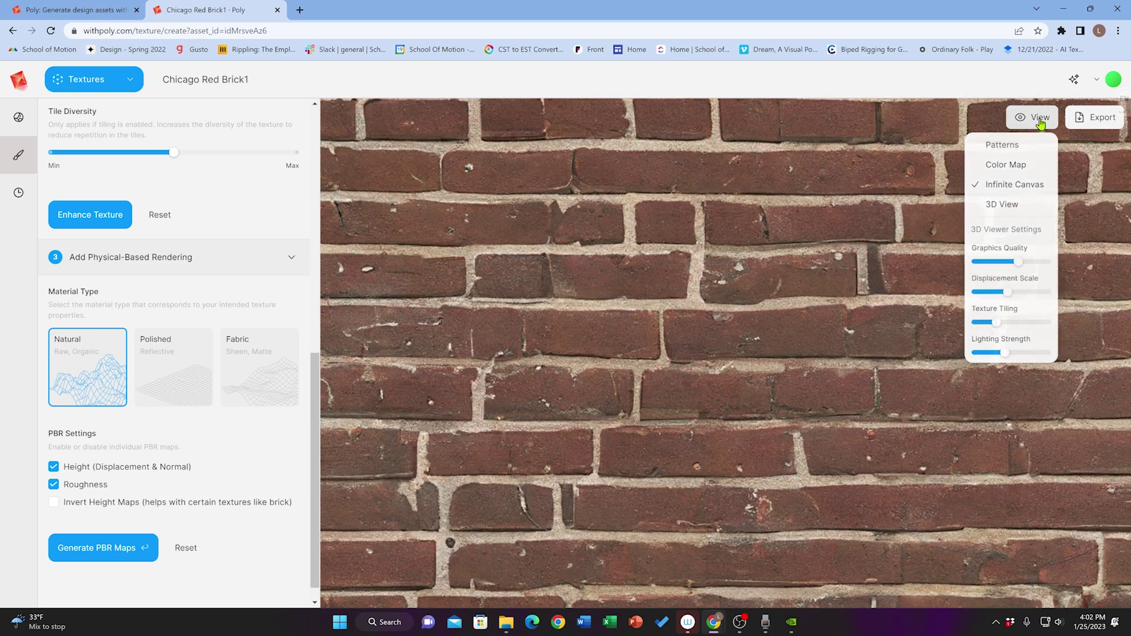
pyautogui.click(1015, 165)
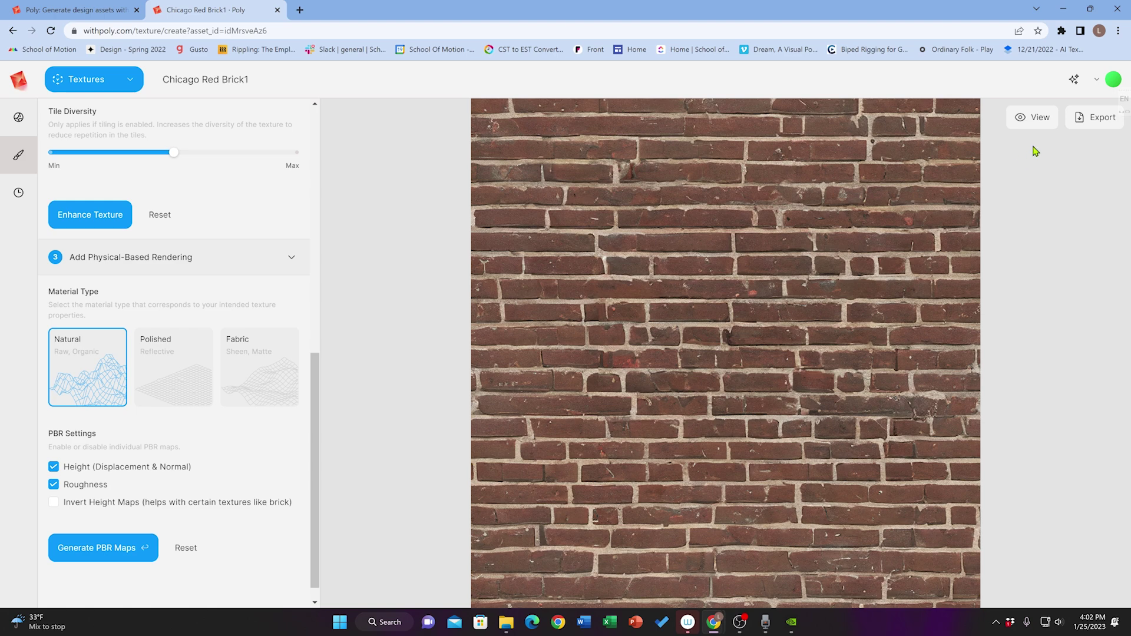
pyautogui.click(1041, 122)
pyautogui.click(1000, 152)
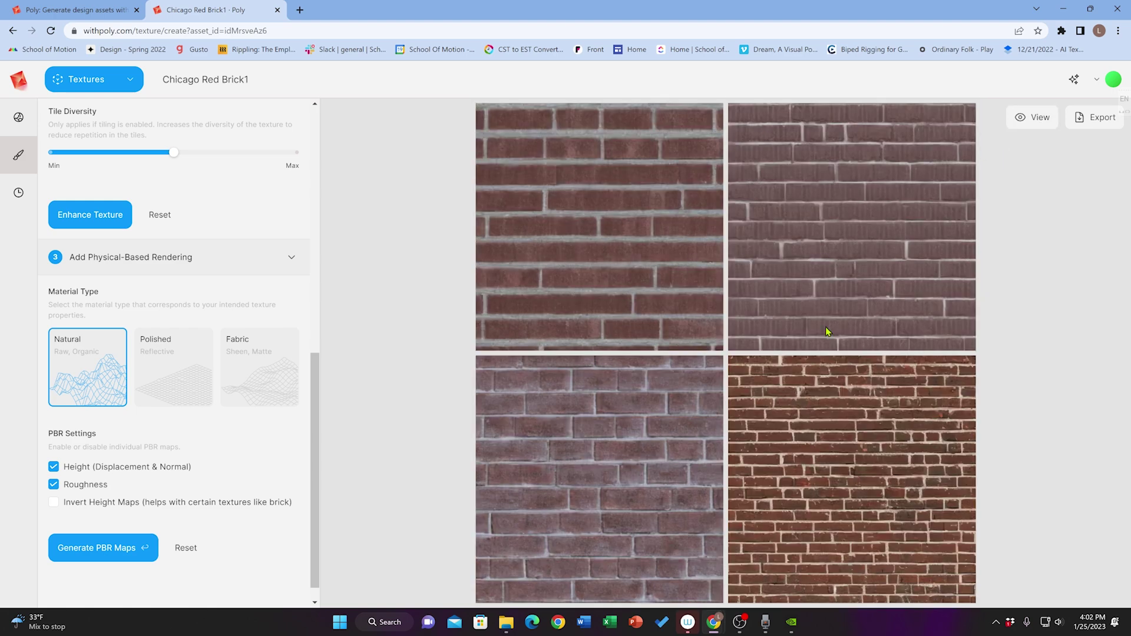
pyautogui.click(1034, 117)
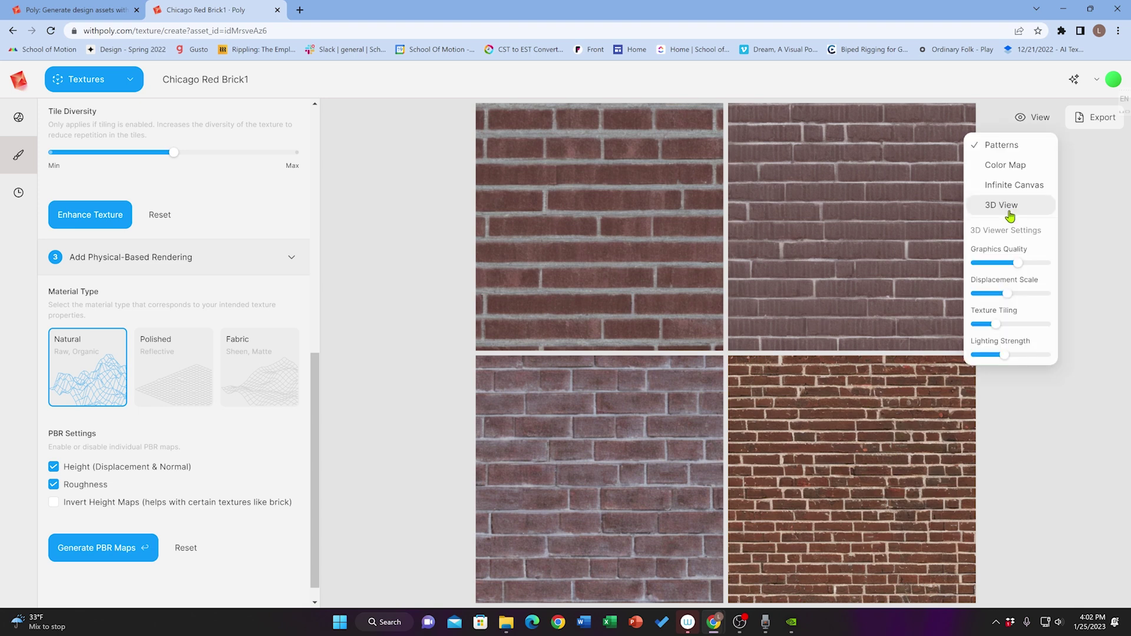
pyautogui.click(1008, 206)
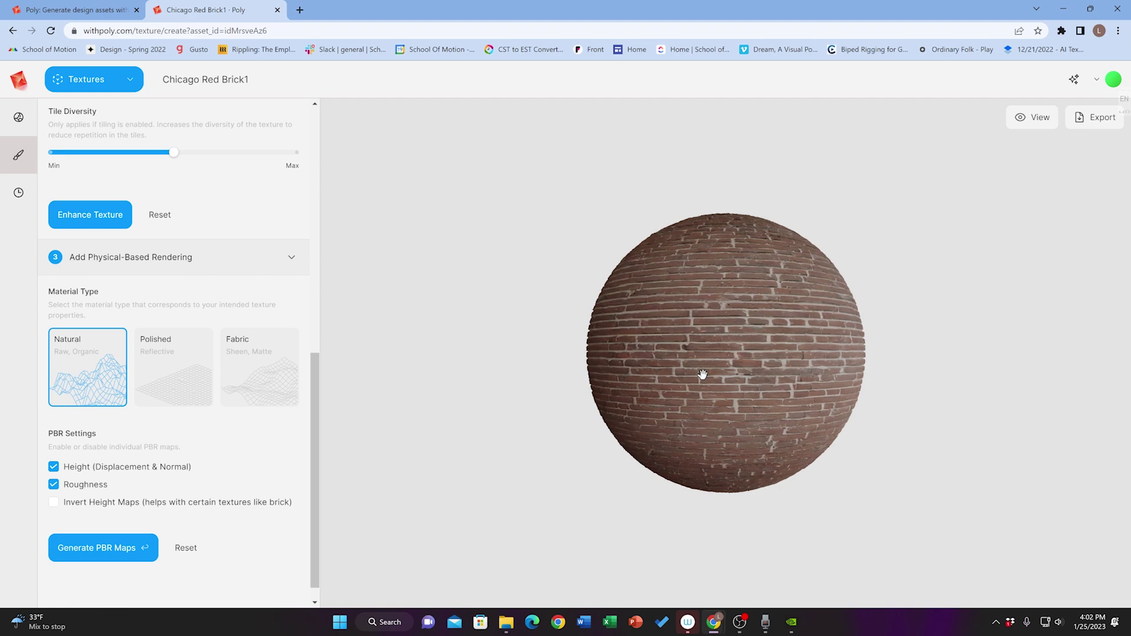
pyautogui.moveTo(702, 377); pyautogui.dragTo(922, 235)
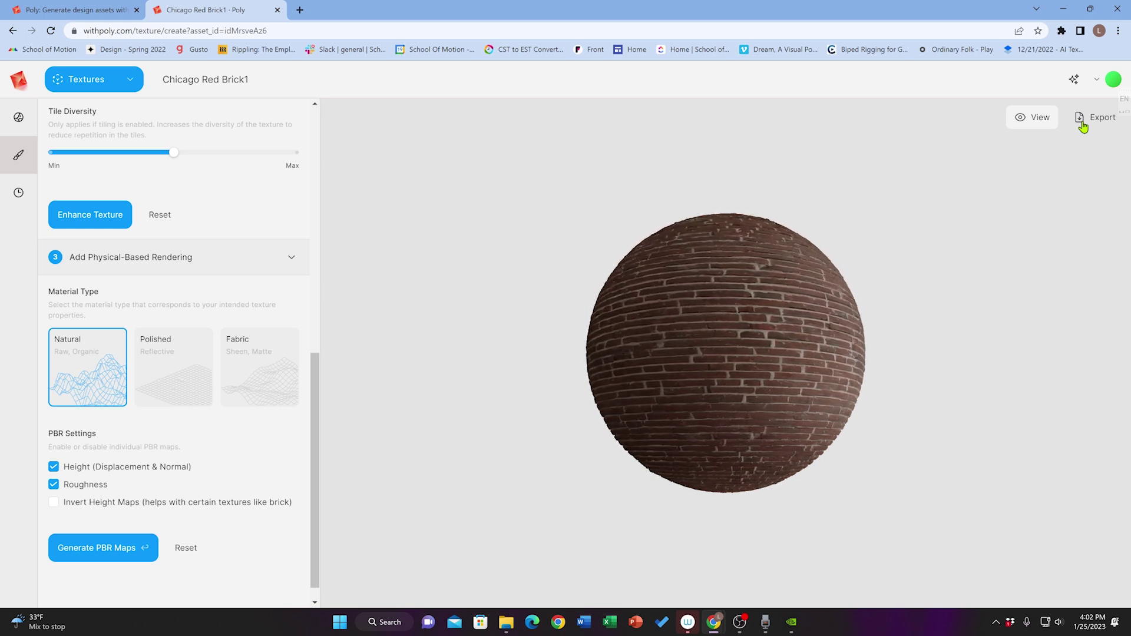
# - Export Chicago Red Brick1 as a .zip download, then dismiss the download's options menu
pyautogui.click(1083, 125)
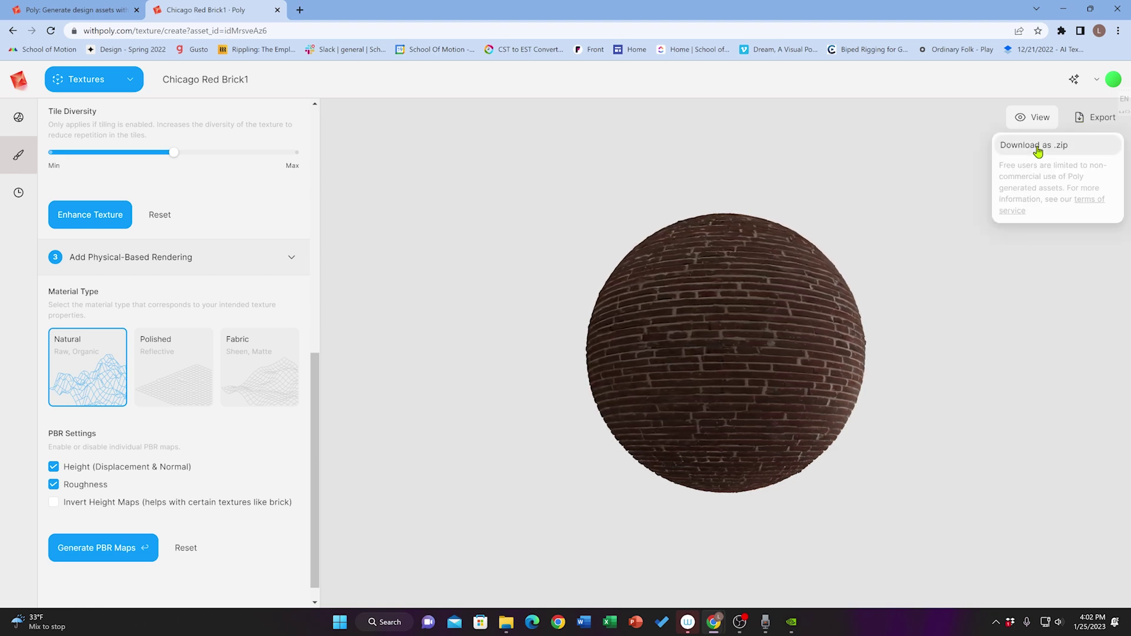
pyautogui.click(1037, 148)
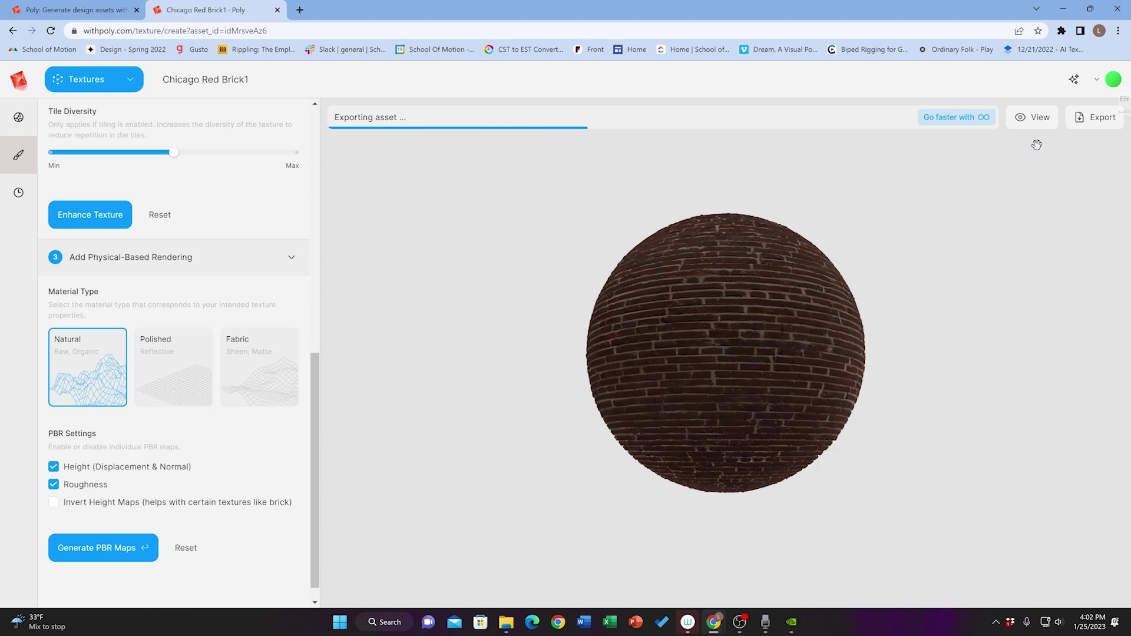
pyautogui.click(126, 592)
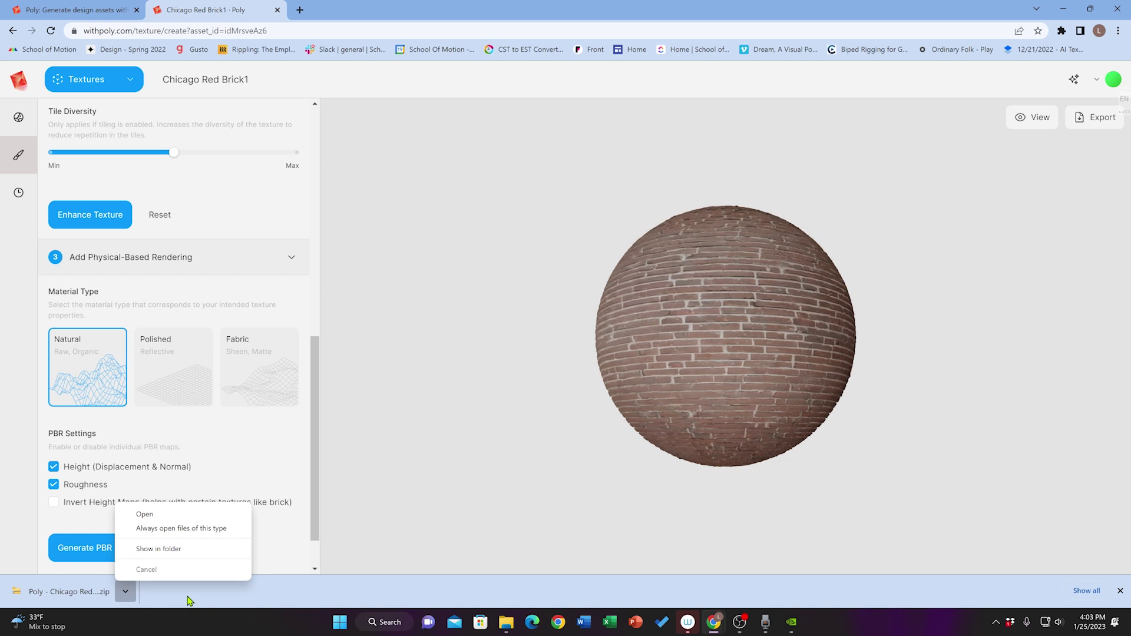
pyautogui.click(188, 601)
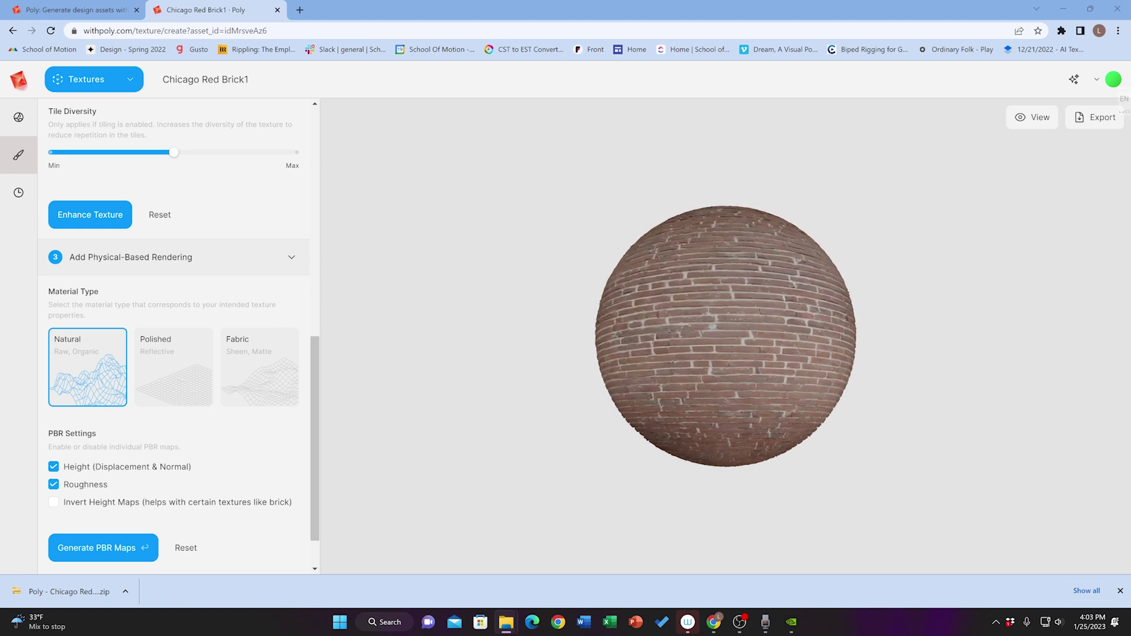
# - Extract the zip, view the Poly - Chicago Red Brick1 maps as Large icons, then set the window aside
pyautogui.click(660, 429)
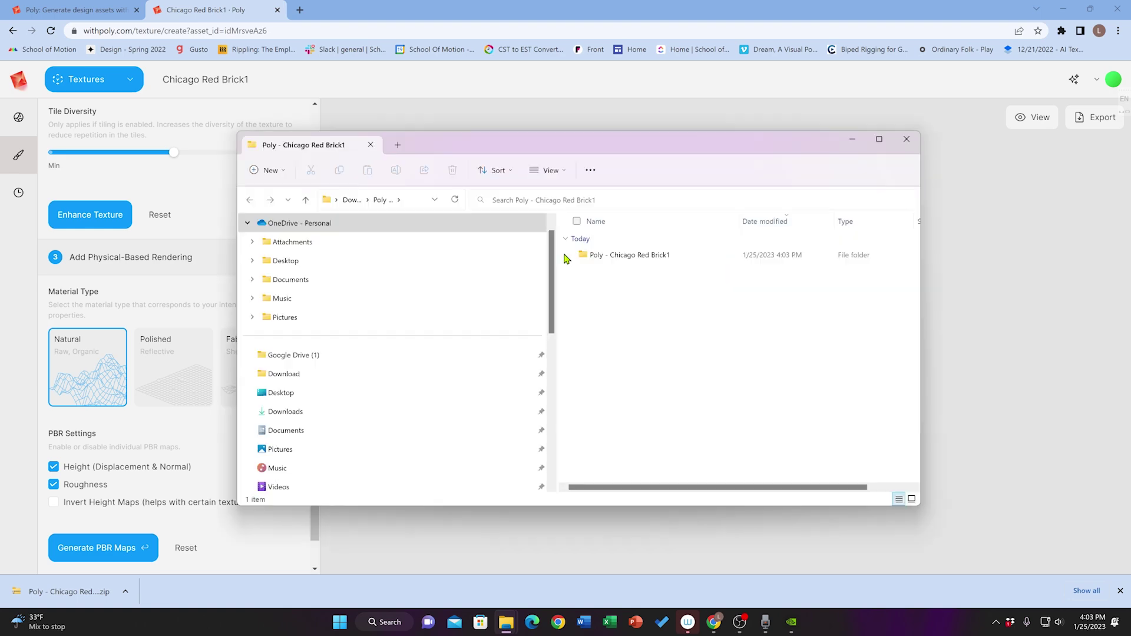
pyautogui.doubleClick(610, 257)
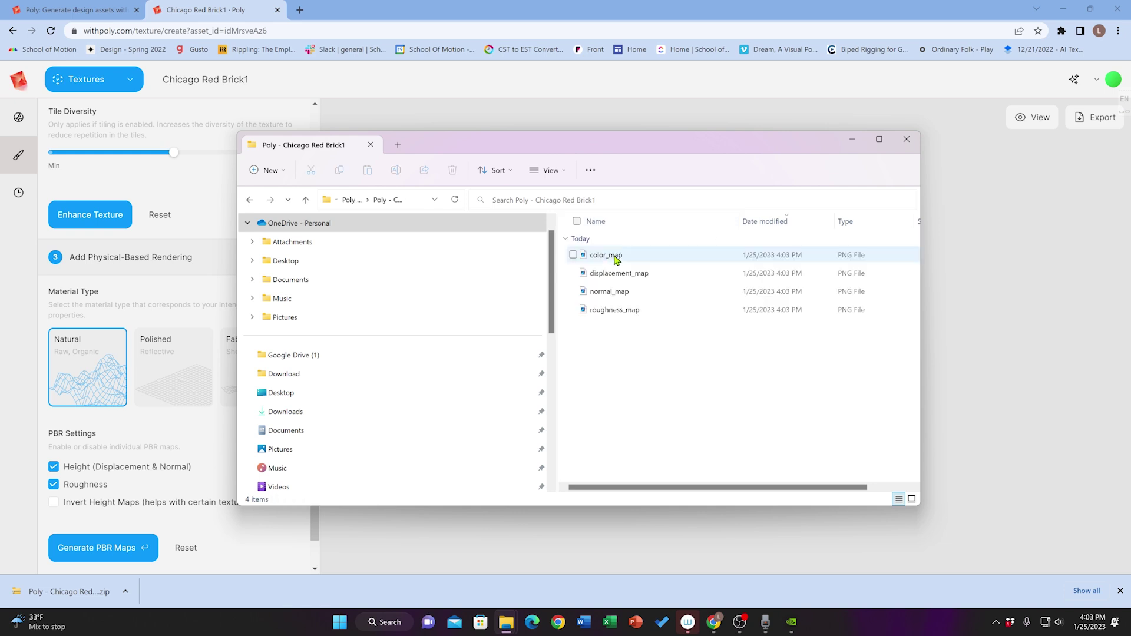
pyautogui.click(912, 499)
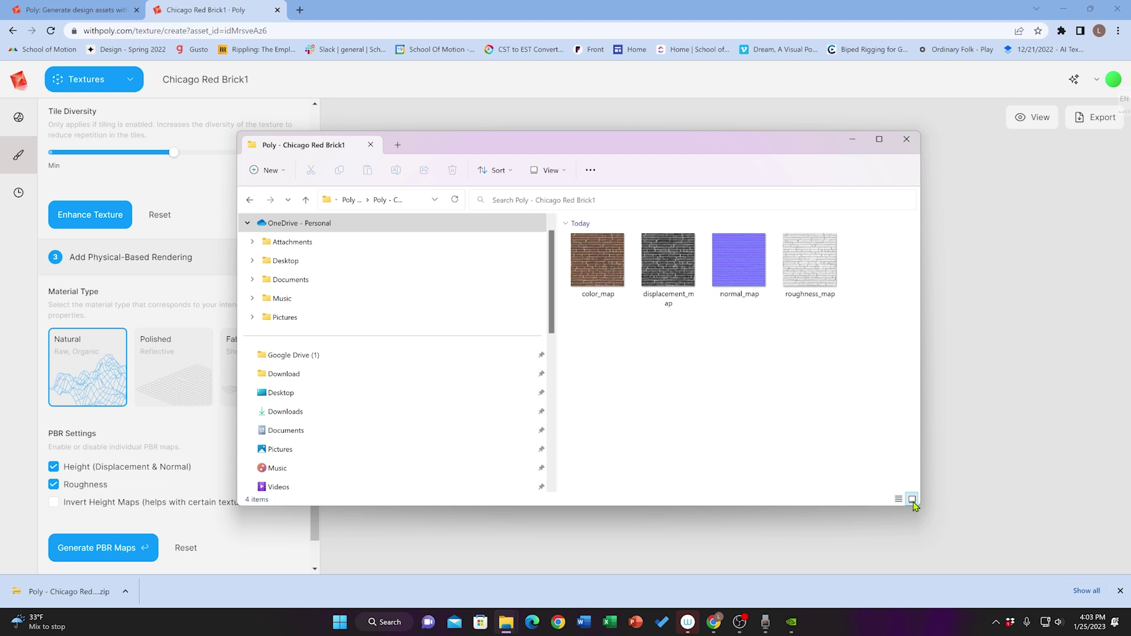
pyautogui.moveTo(842, 368); pyautogui.dragTo(578, 335)
pyautogui.moveTo(673, 145); pyautogui.dragTo(1069, 152)
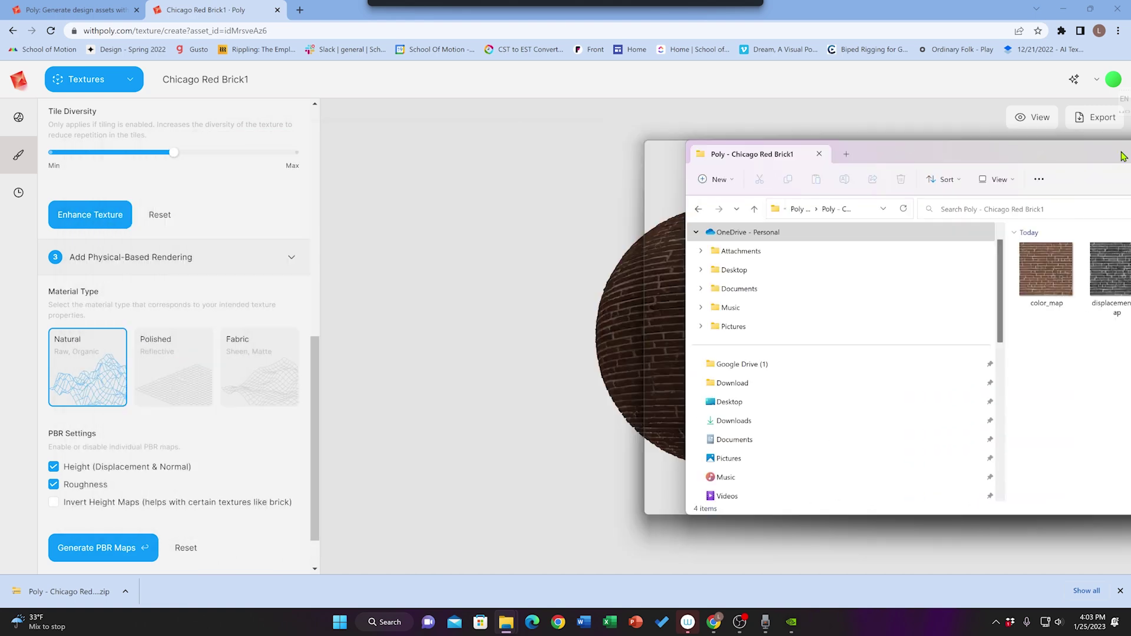
pyautogui.click(141, 286)
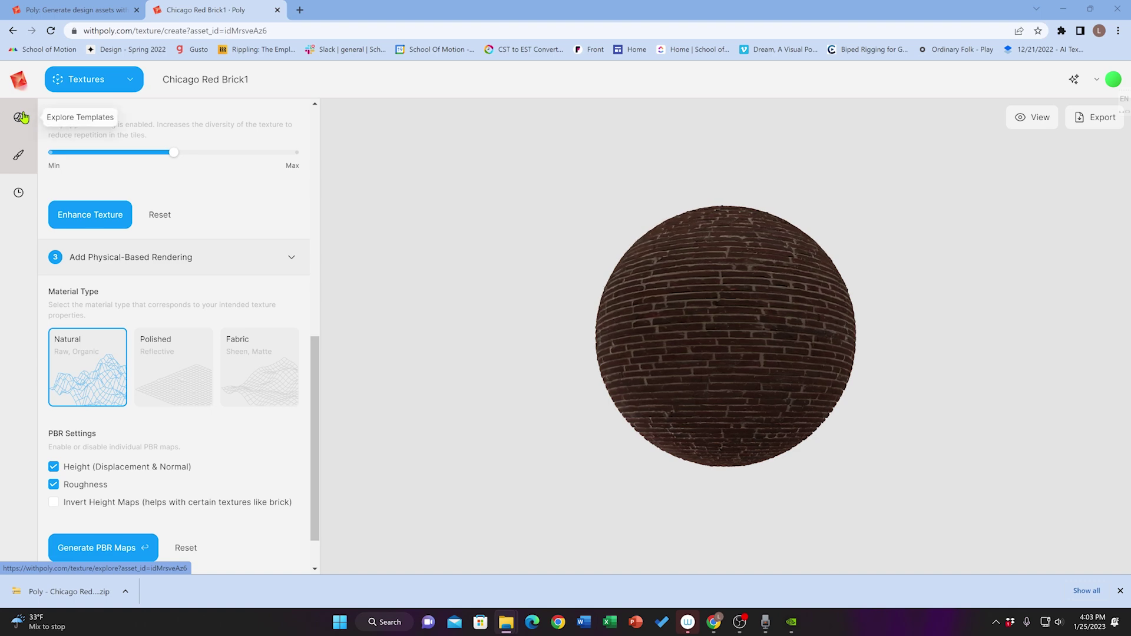
# - Start a new Untitled Atlas from the Explore Templates asset-type list
pyautogui.click(22, 118)
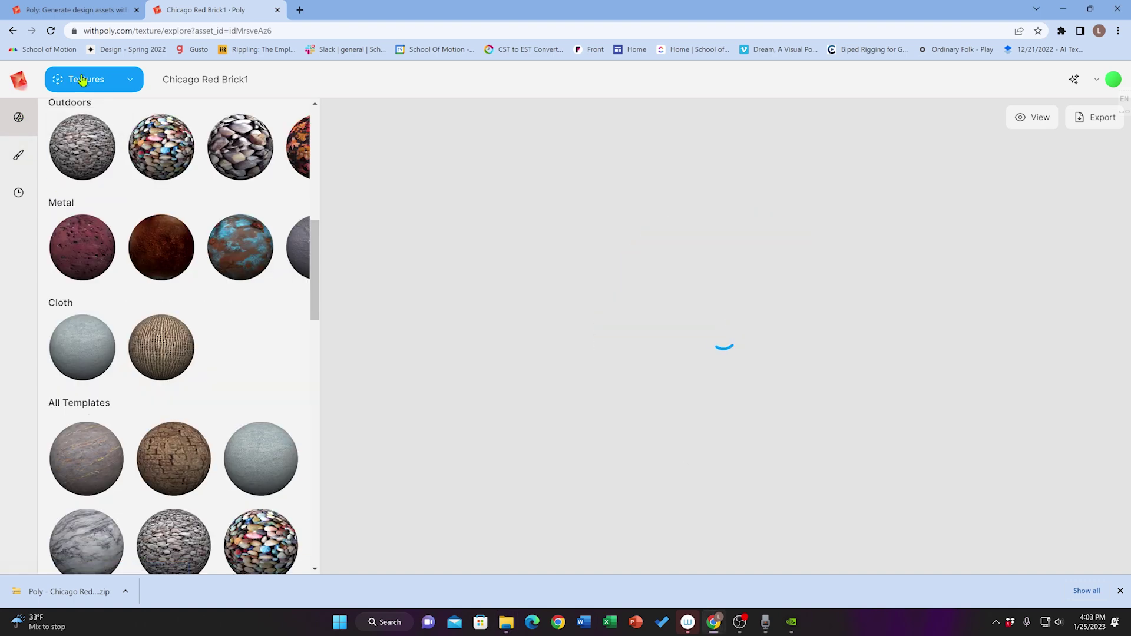
pyautogui.click(128, 78)
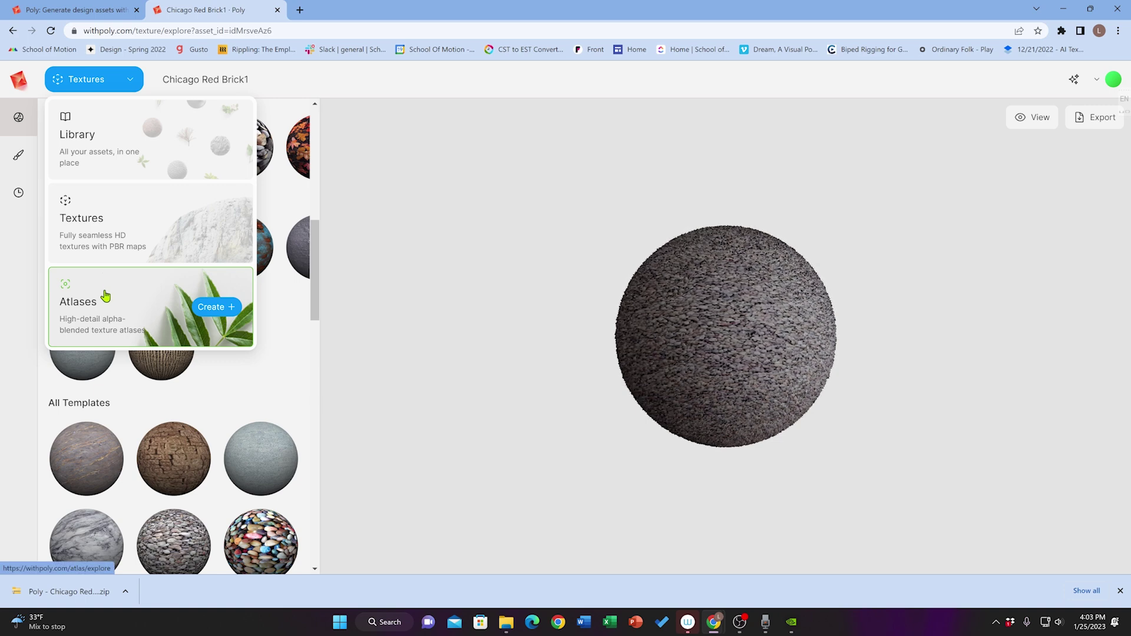
pyautogui.click(227, 311)
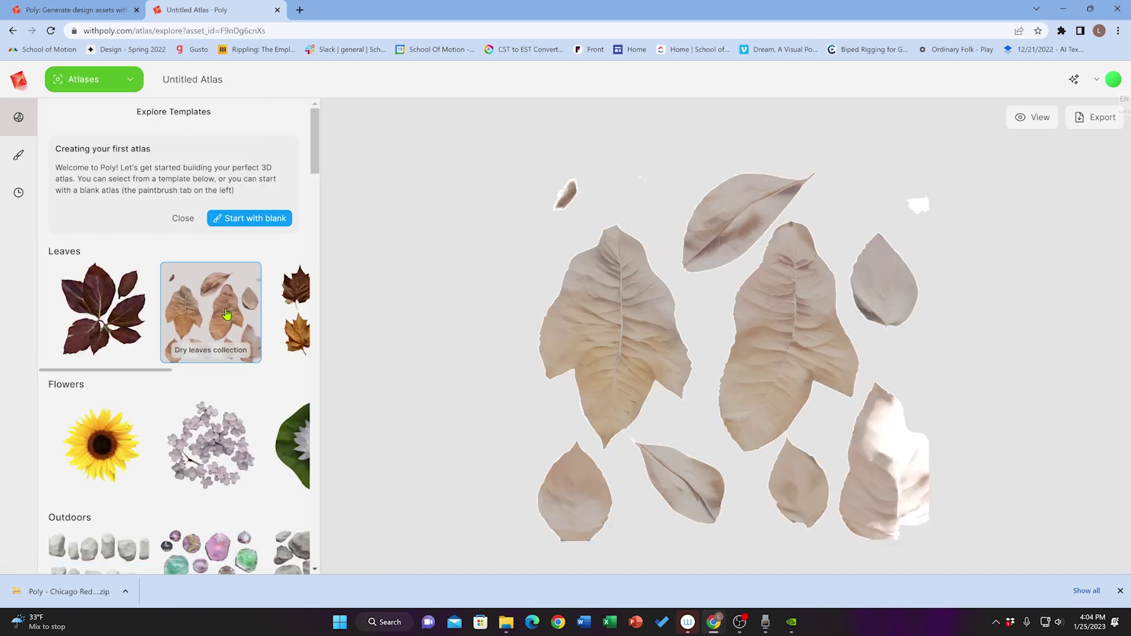
# - Preview the Sunflower, Cherry blossom petals, Dry leaves and Walnut leaves atlas templates
pyautogui.click(111, 440)
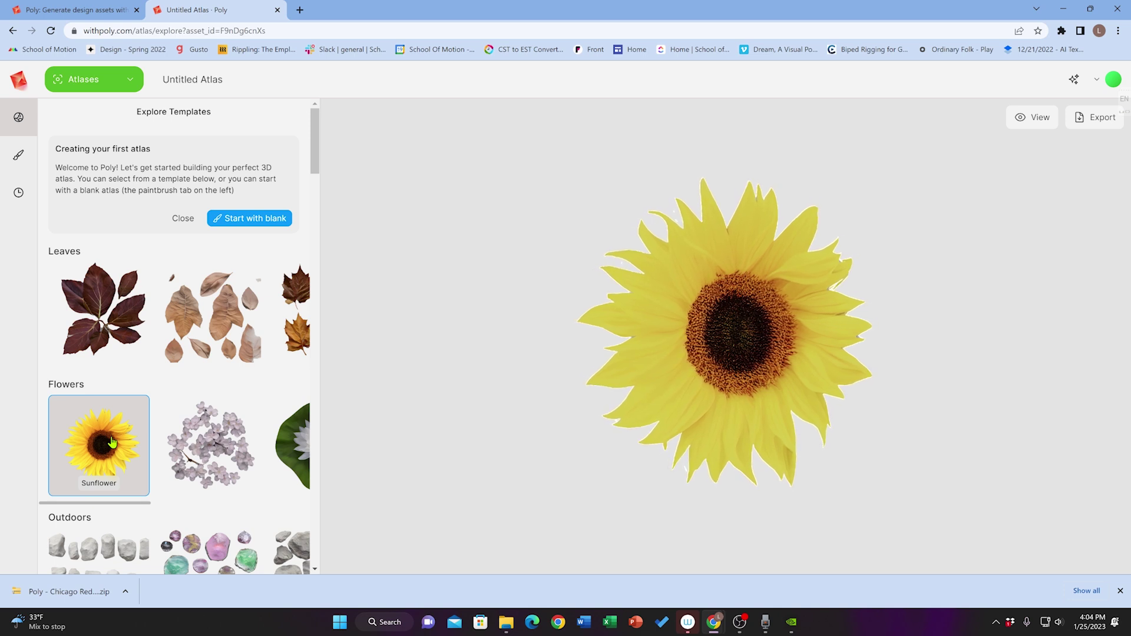
pyautogui.click(187, 444)
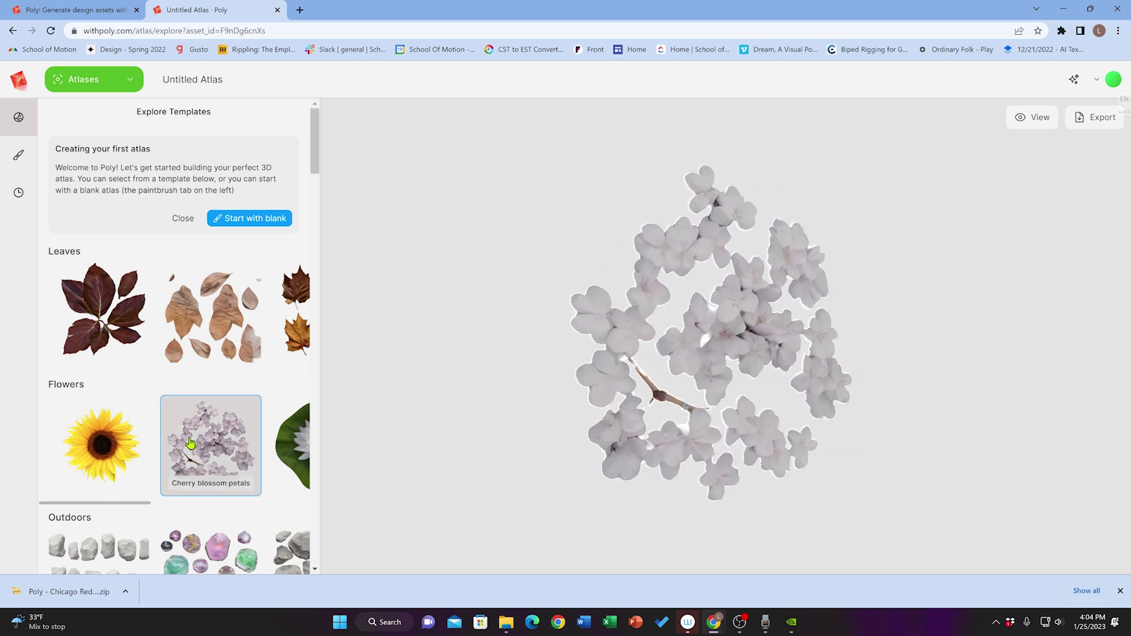
pyautogui.click(178, 339)
pyautogui.click(124, 334)
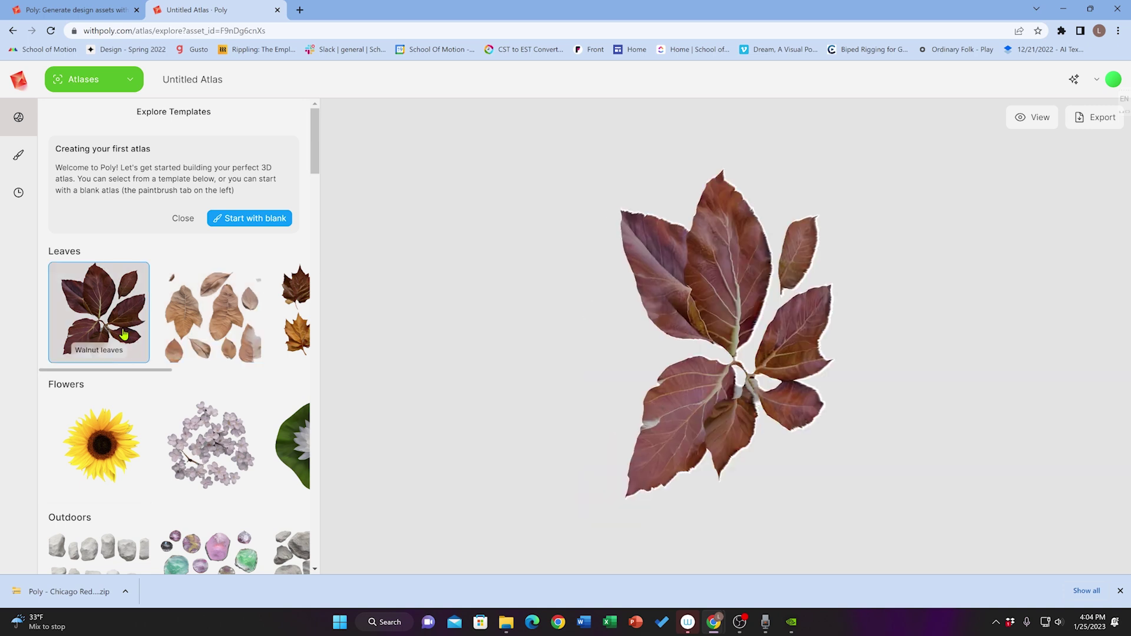
pyautogui.click(187, 488)
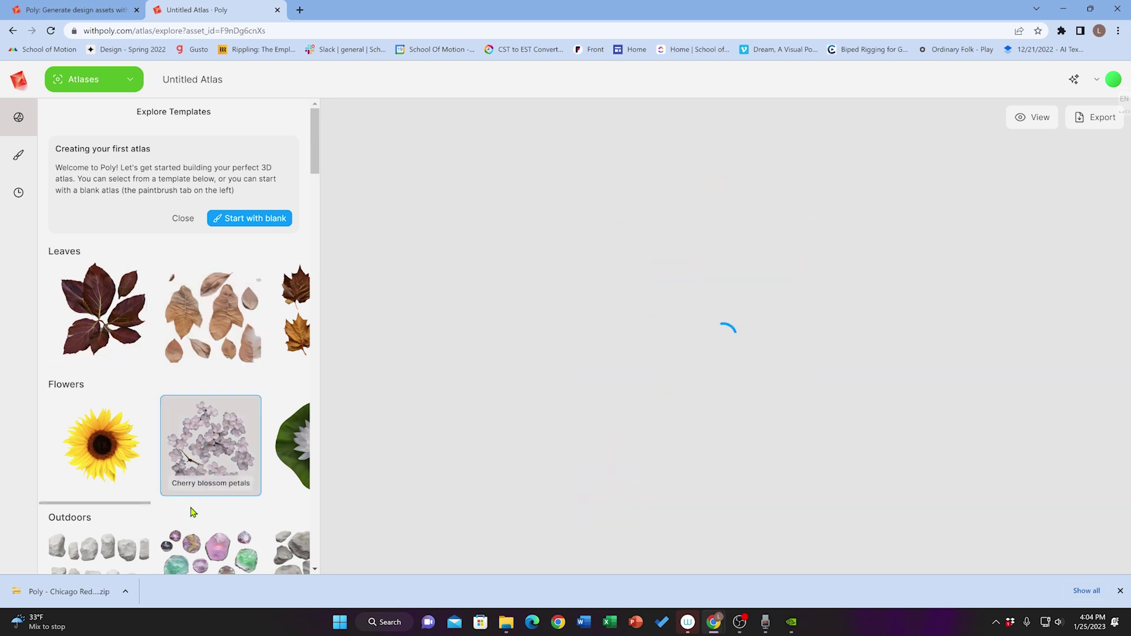
# - Preview the coloured gemstones, grey rock stones and Home templates, ending on Dry leaves
pyautogui.scroll(-1, 194, 519)
pyautogui.click(202, 537)
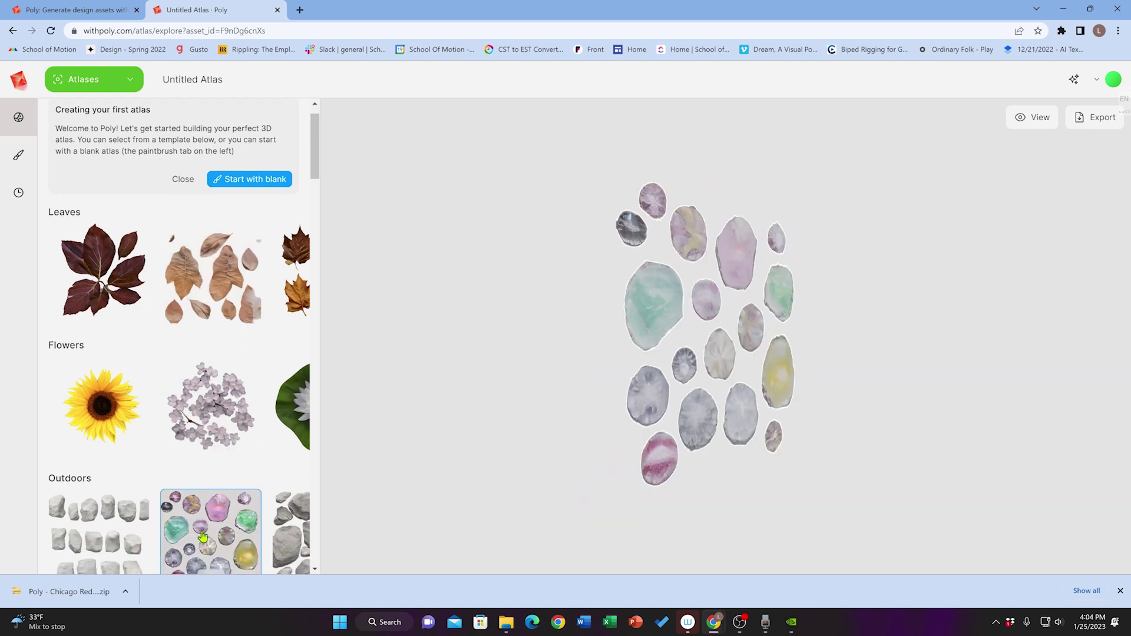
pyautogui.click(98, 545)
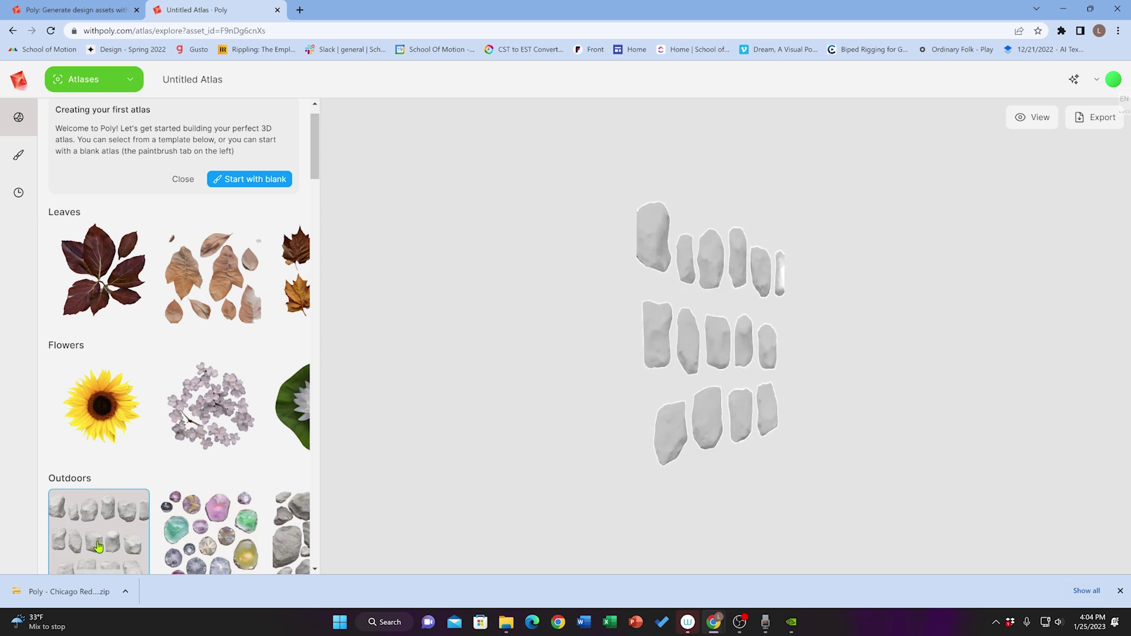
pyautogui.click(291, 533)
pyautogui.scroll(-4, 182, 530)
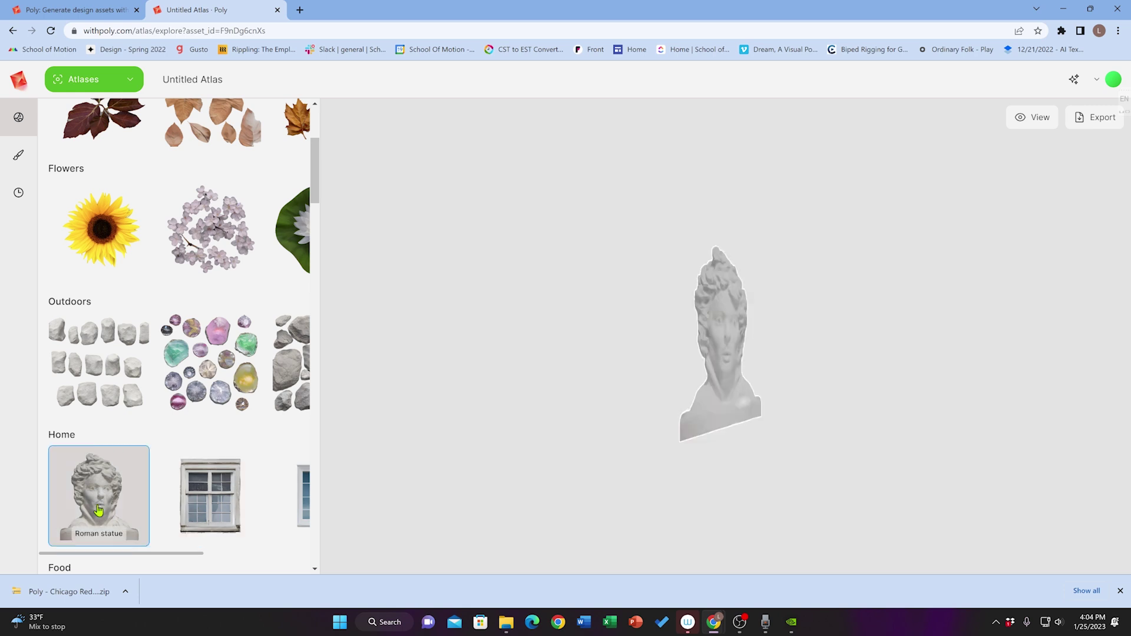
pyautogui.scroll(4, 154, 471)
pyautogui.click(213, 315)
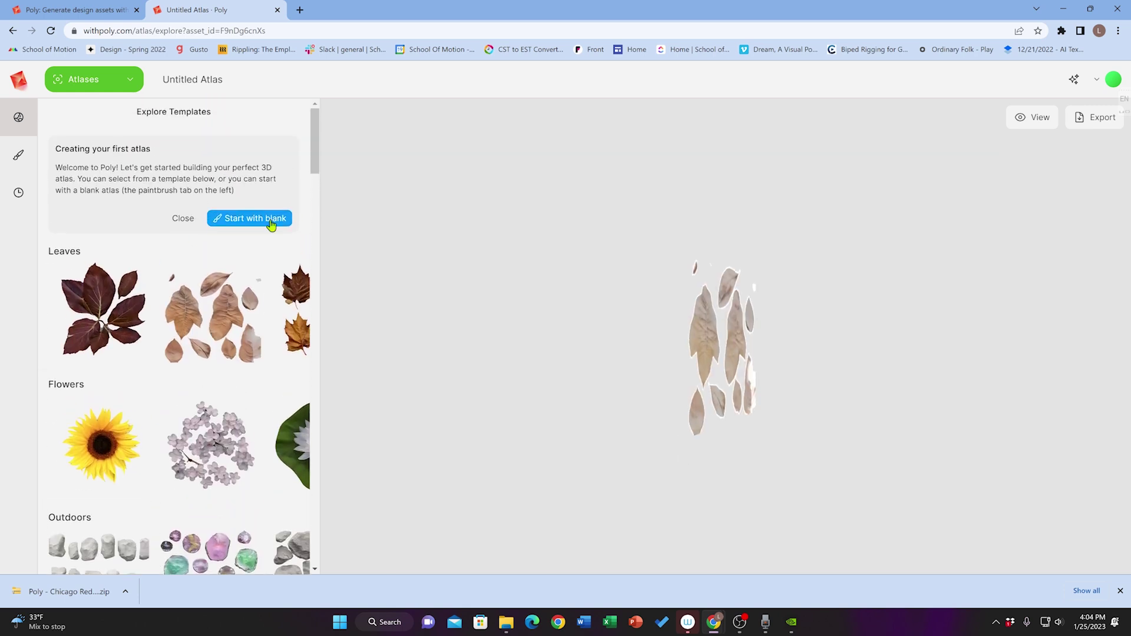
# - Start a blank atlas named Daisy and generate patterns from the prompt 'Daisy One Flower'
pyautogui.click(271, 223)
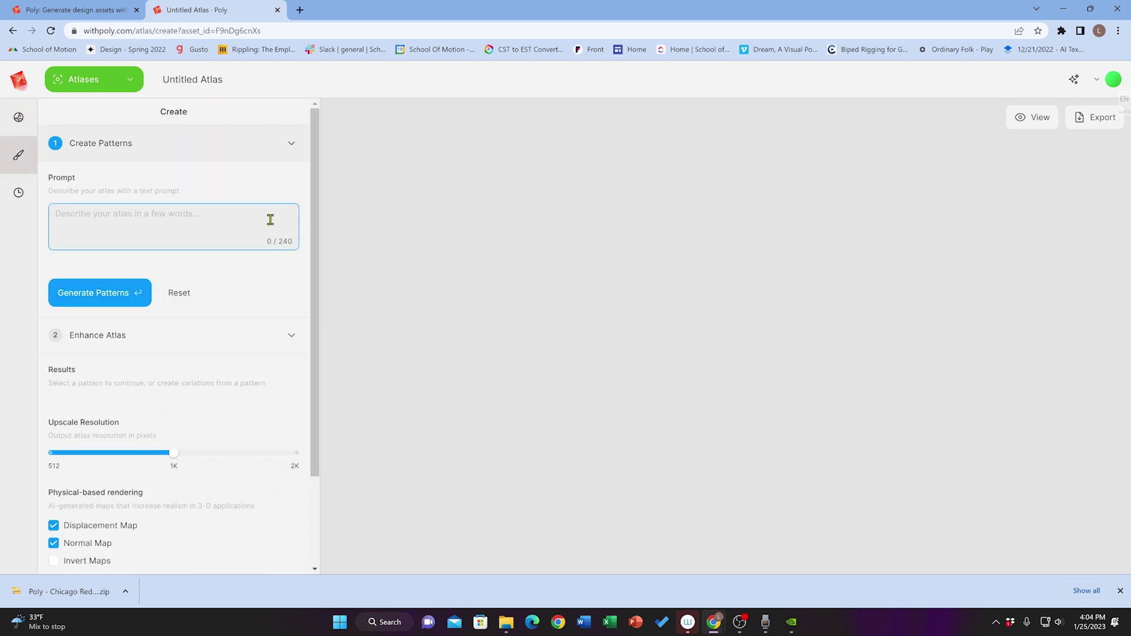
pyautogui.click(190, 79)
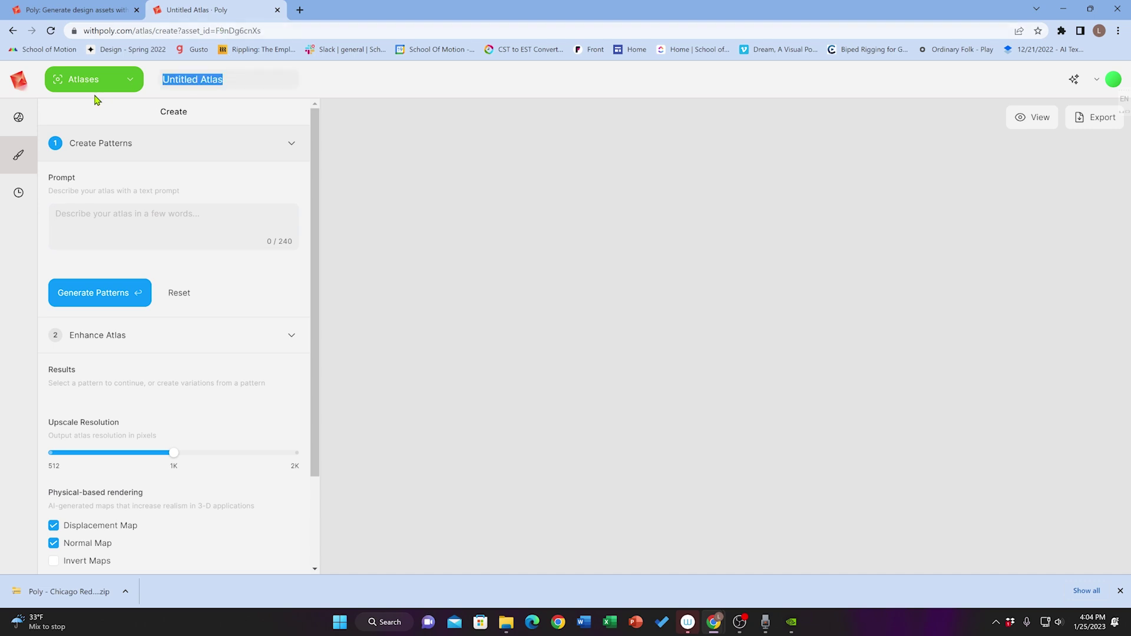
pyautogui.write('D')
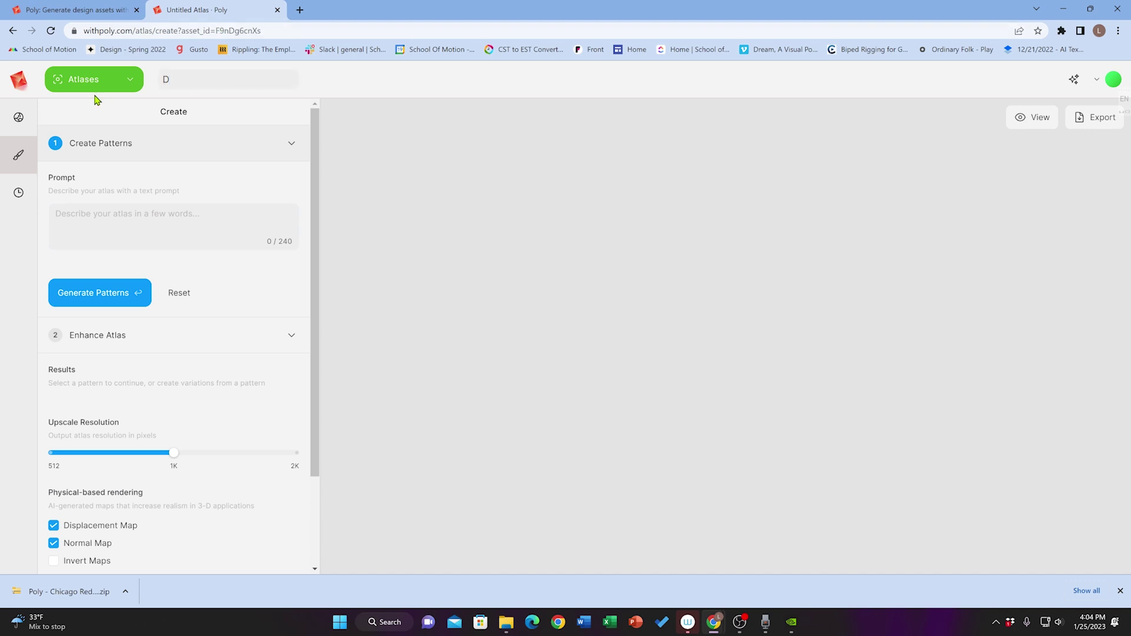
pyautogui.write('aisy')
pyautogui.click(158, 213)
pyautogui.write('Daisy One Flower')
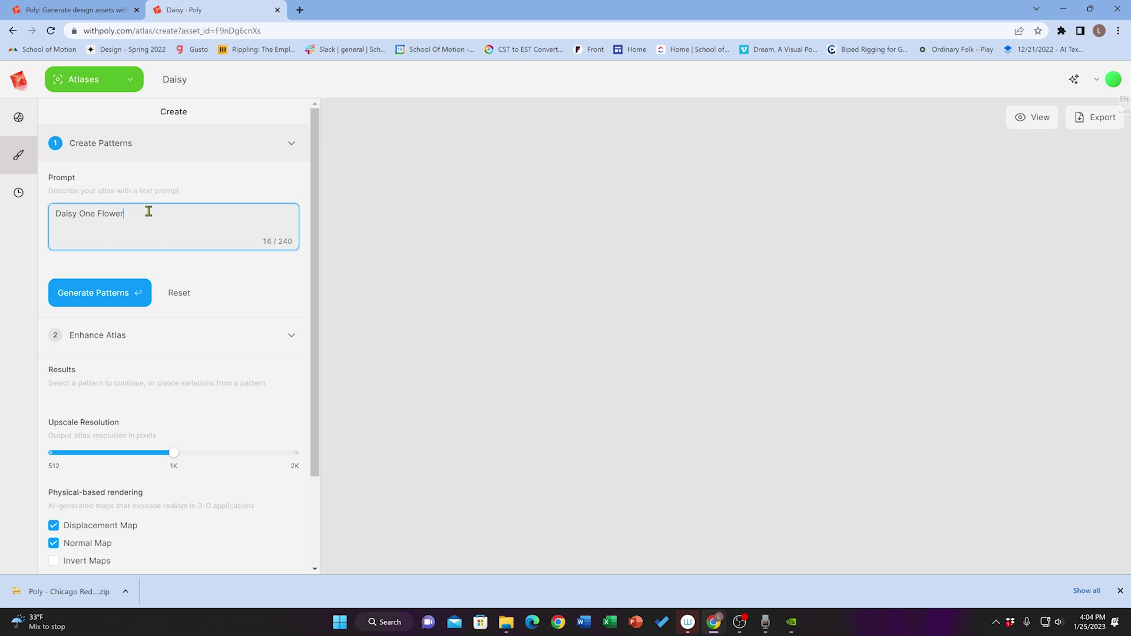
pyautogui.click(79, 293)
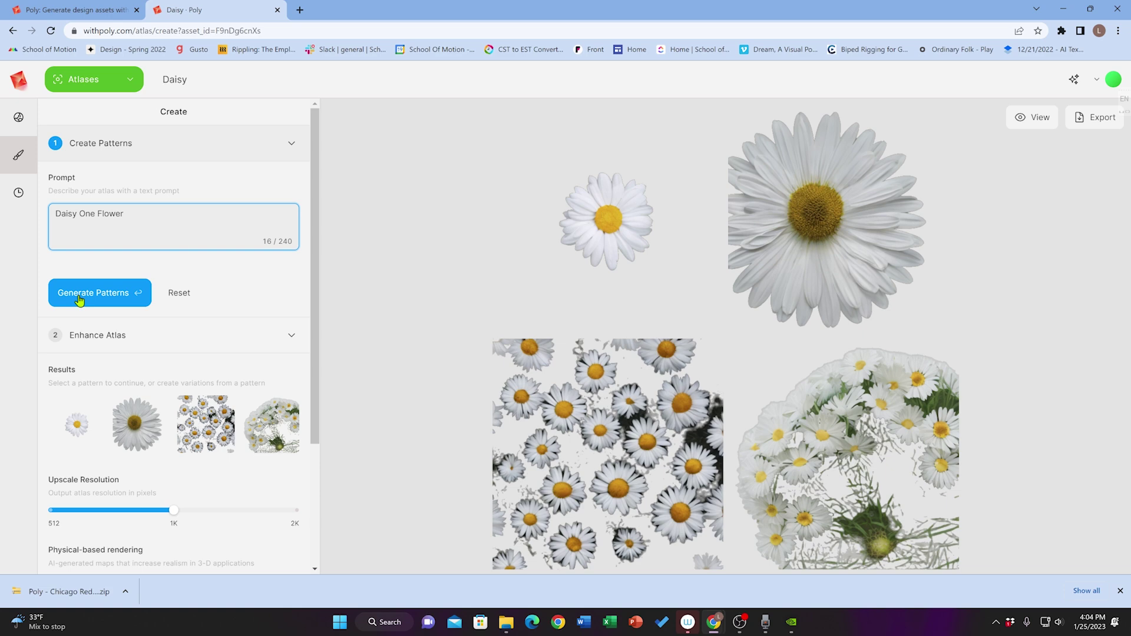
# - Compare the large daisy, scattered, and wreath results, then choose the small single daisy
pyautogui.click(635, 235)
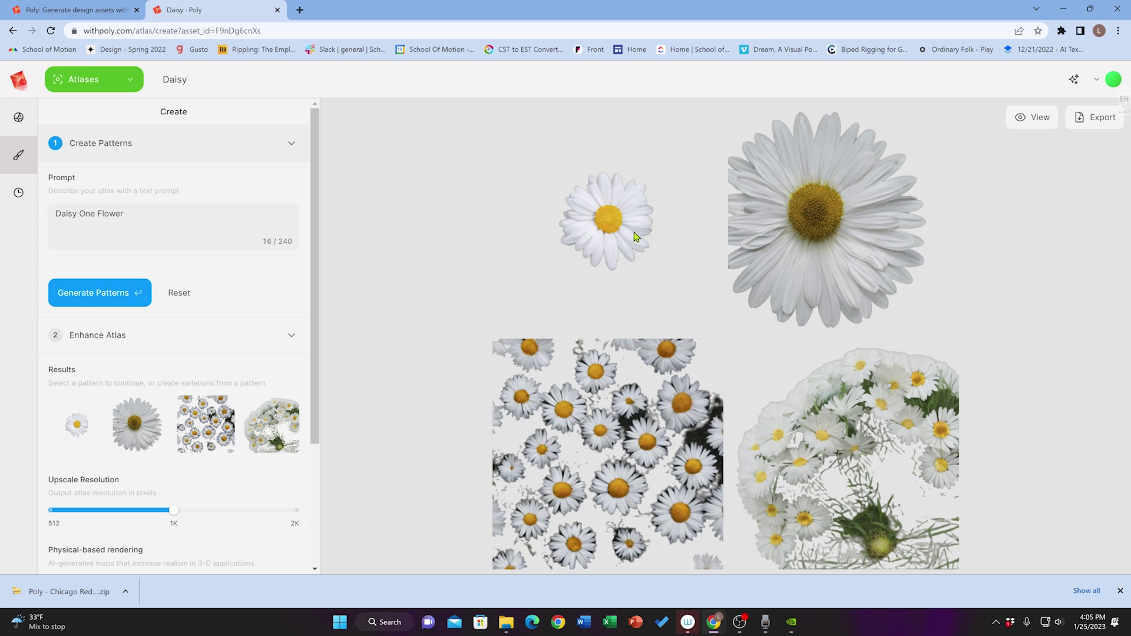
pyautogui.click(136, 423)
pyautogui.click(77, 424)
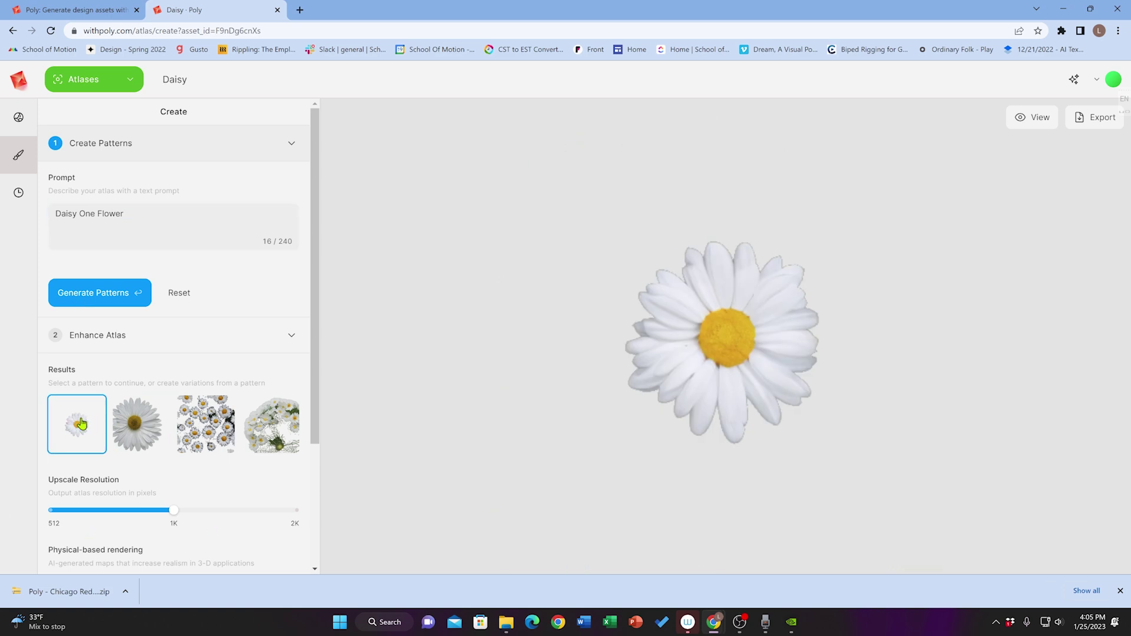
pyautogui.click(140, 423)
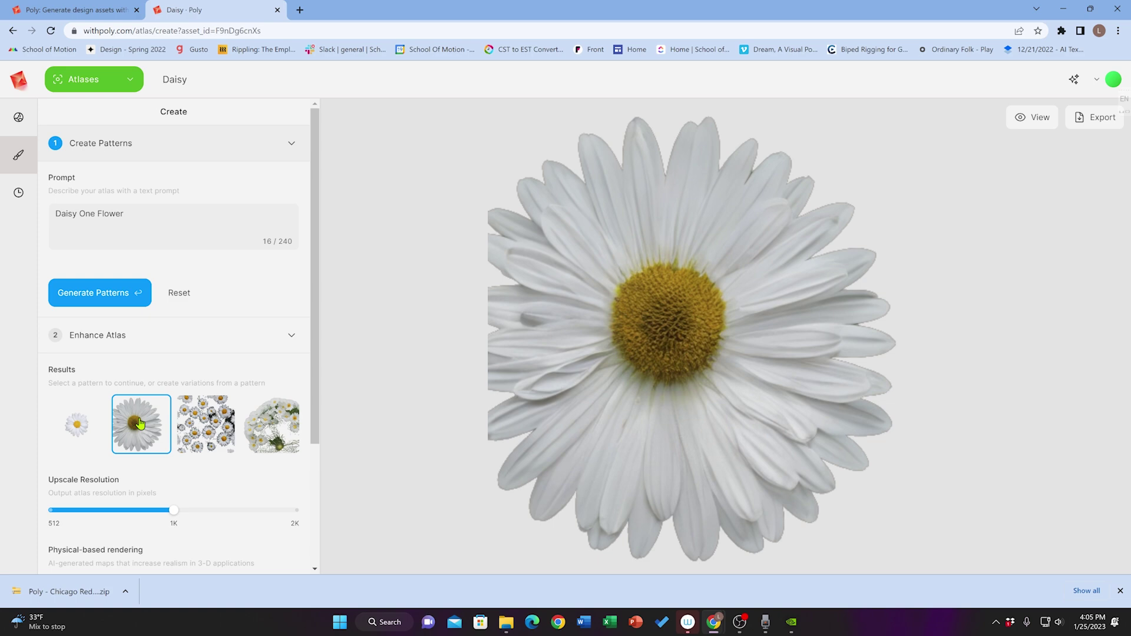
pyautogui.click(203, 425)
pyautogui.click(277, 425)
pyautogui.click(198, 424)
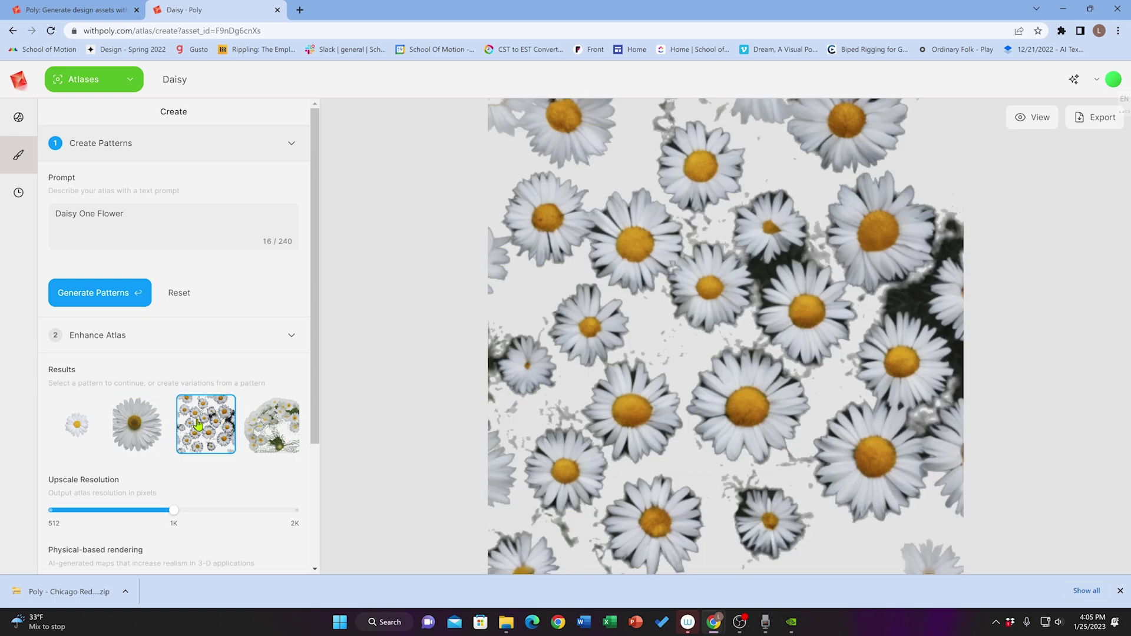
pyautogui.click(131, 426)
pyautogui.click(75, 435)
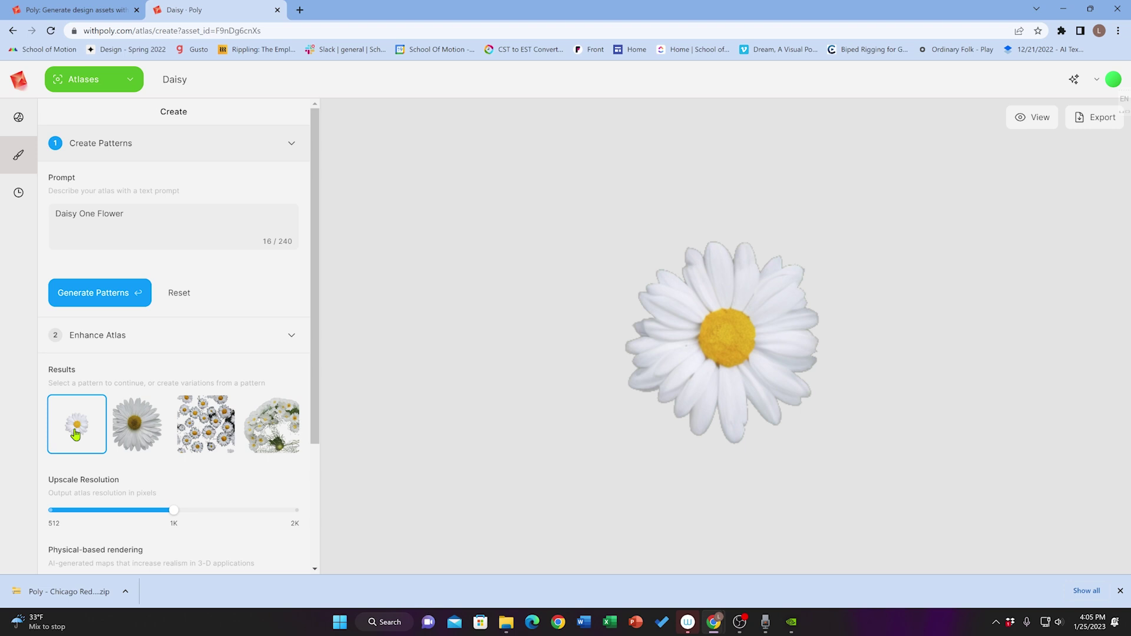
pyautogui.click(75, 435)
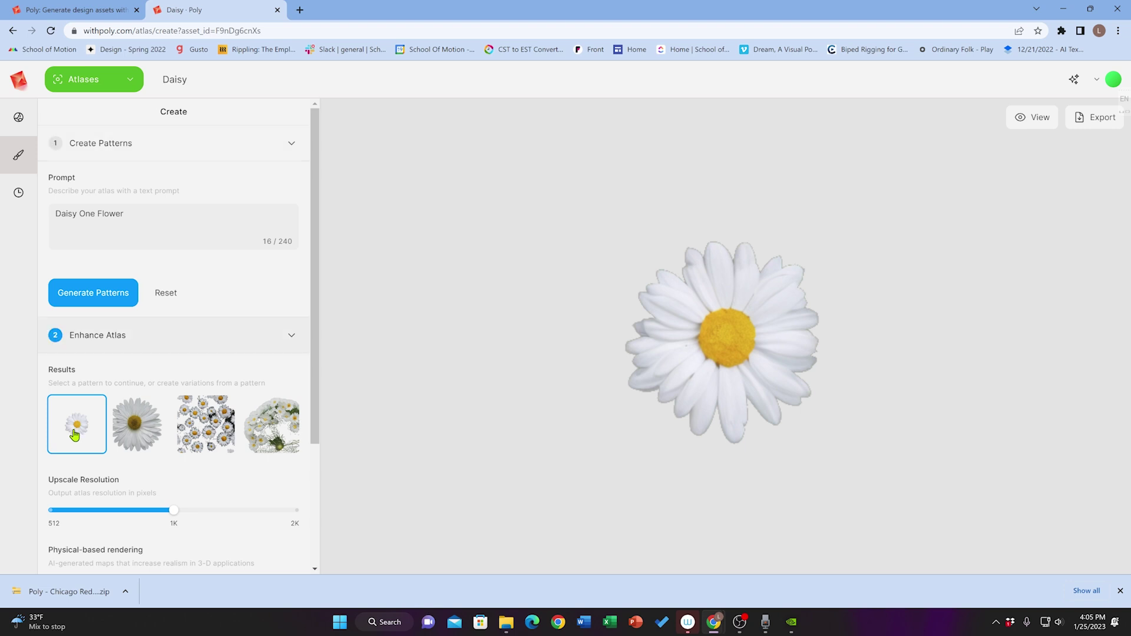
# - Regenerate the daisy patterns and choose the third, single-daisy result
pyautogui.click(99, 291)
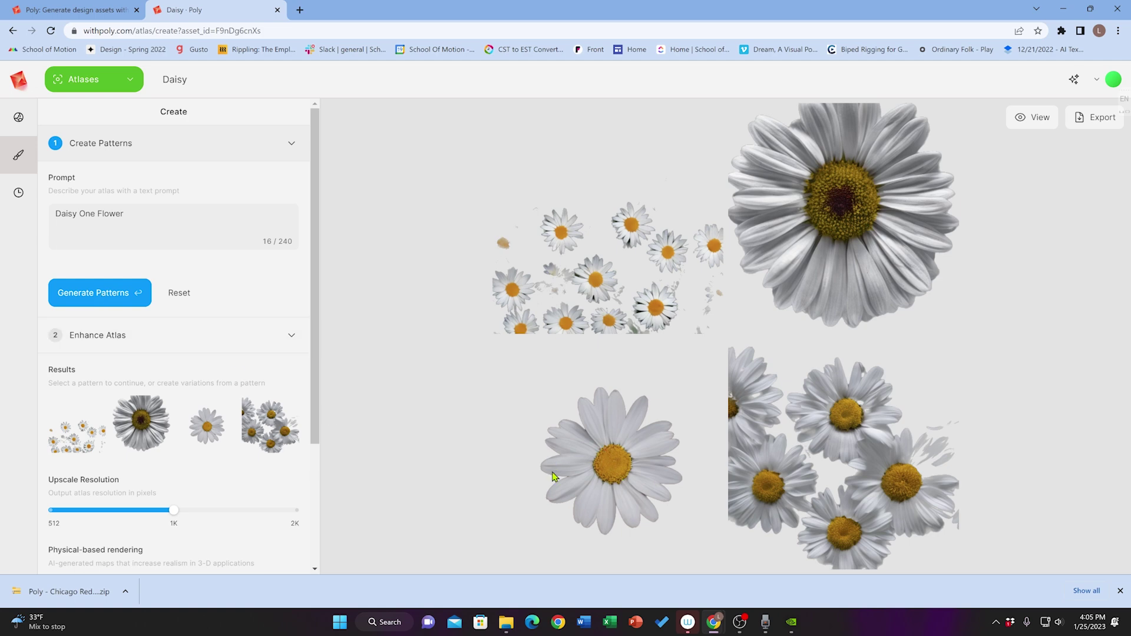
pyautogui.click(207, 435)
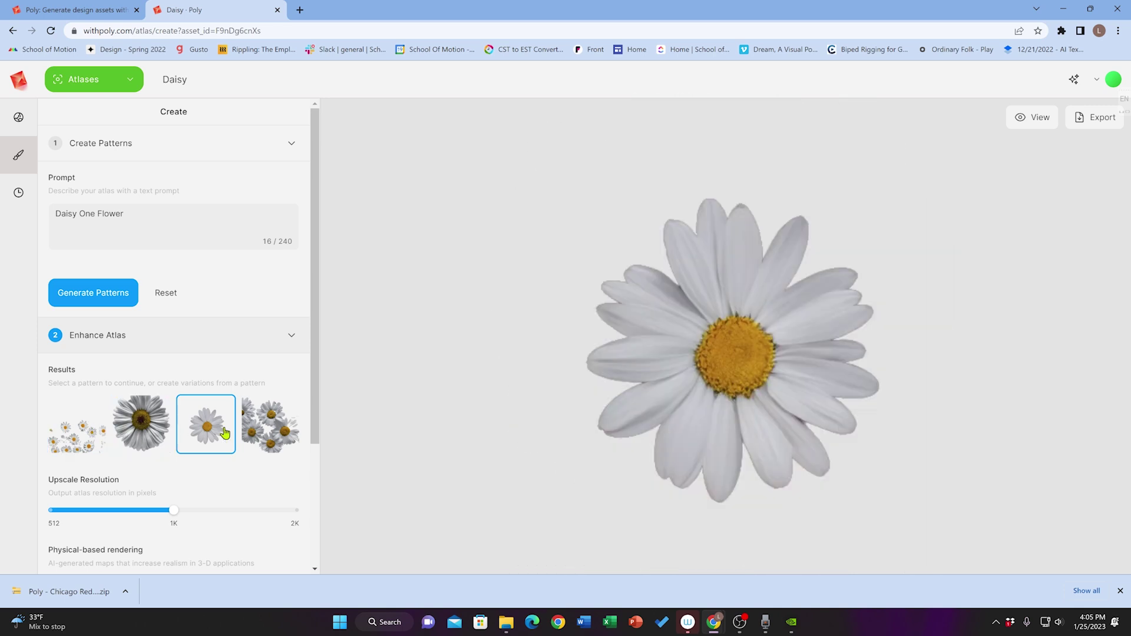
pyautogui.scroll(-1, 182, 474)
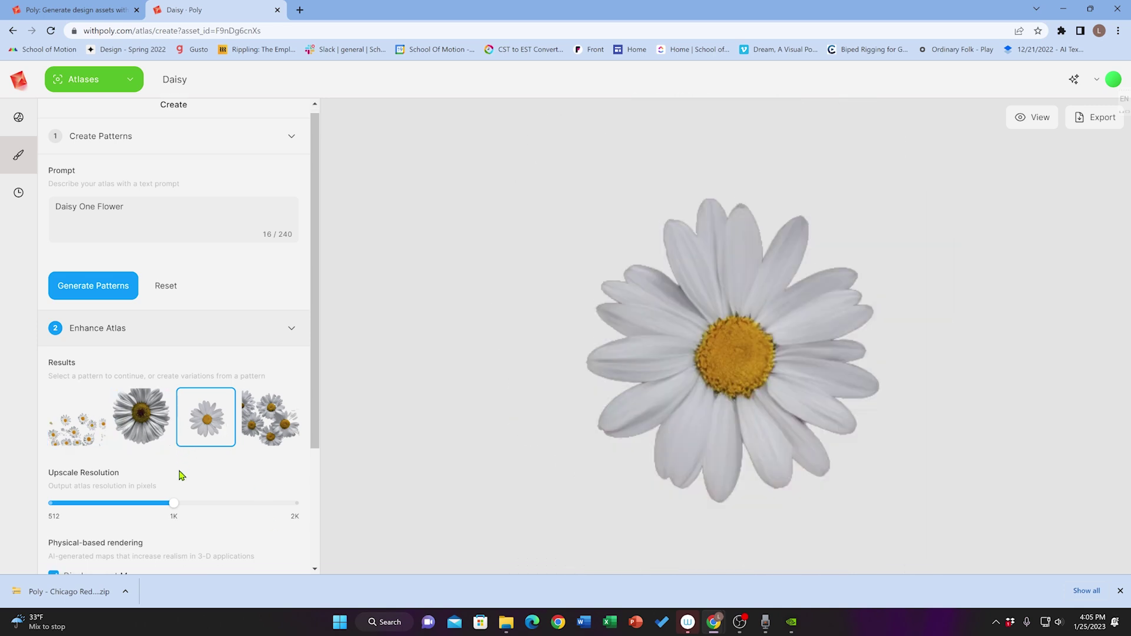
pyautogui.scroll(-2, 204, 470)
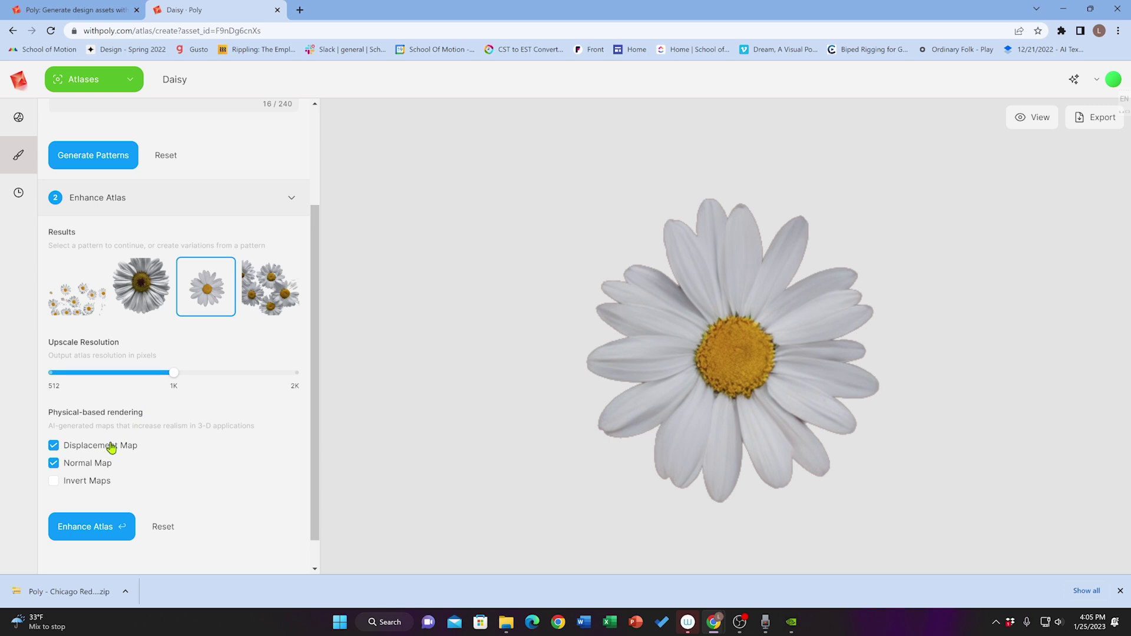
# - Raise Upscale Resolution to 2K with Displacement and Normal maps enabled
pyautogui.moveTo(174, 373); pyautogui.dragTo(351, 376)
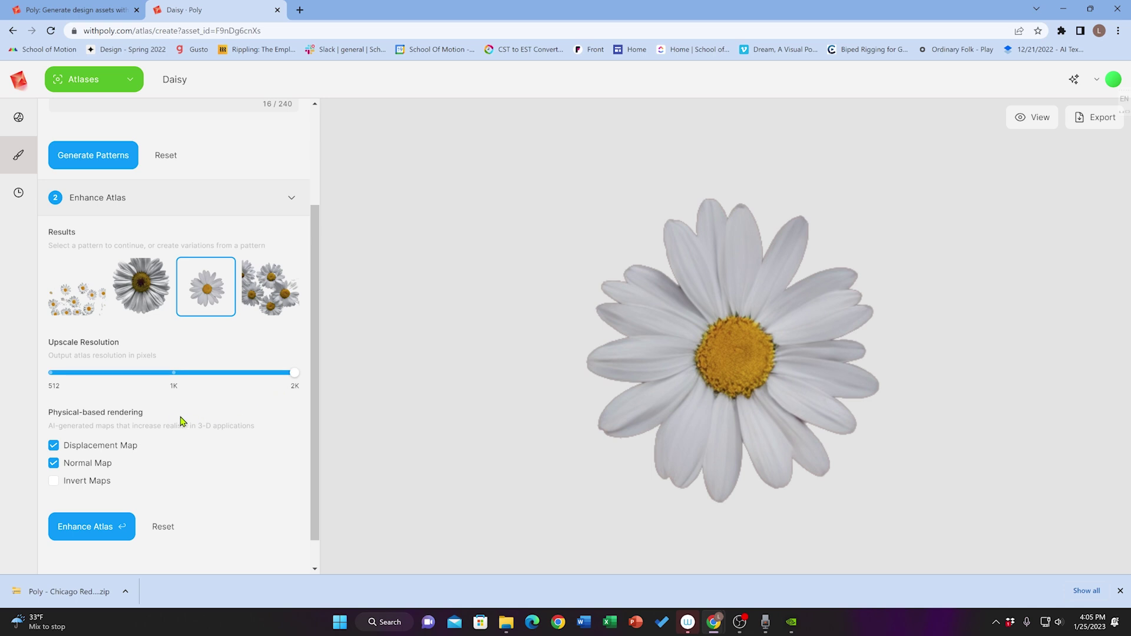
pyautogui.scroll(-1, 180, 420)
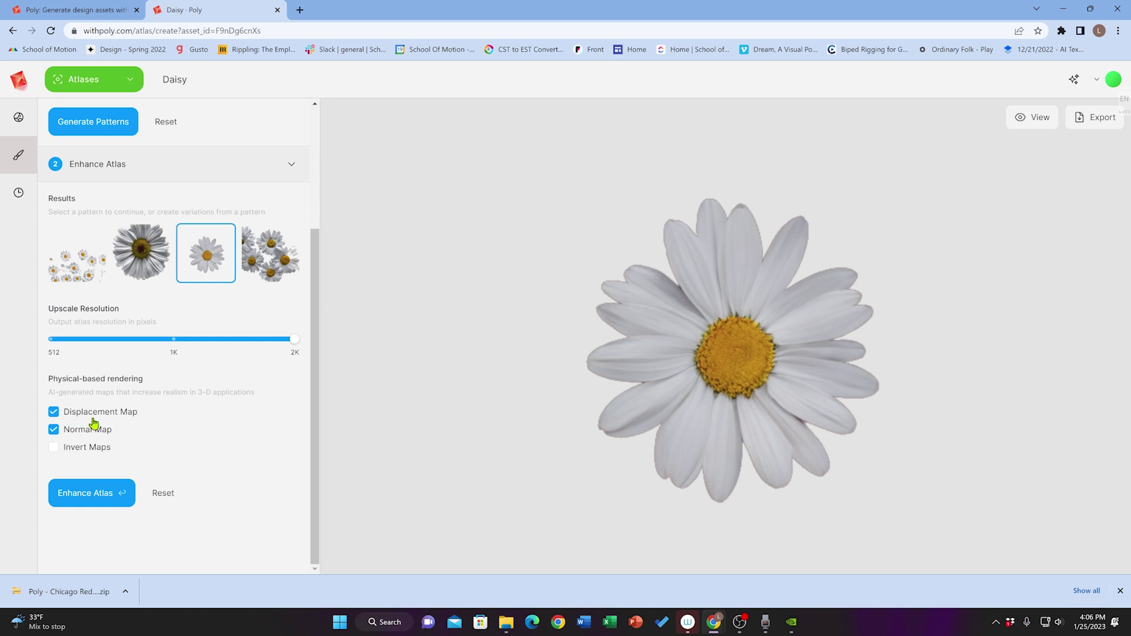
pyautogui.scroll(1, 100, 423)
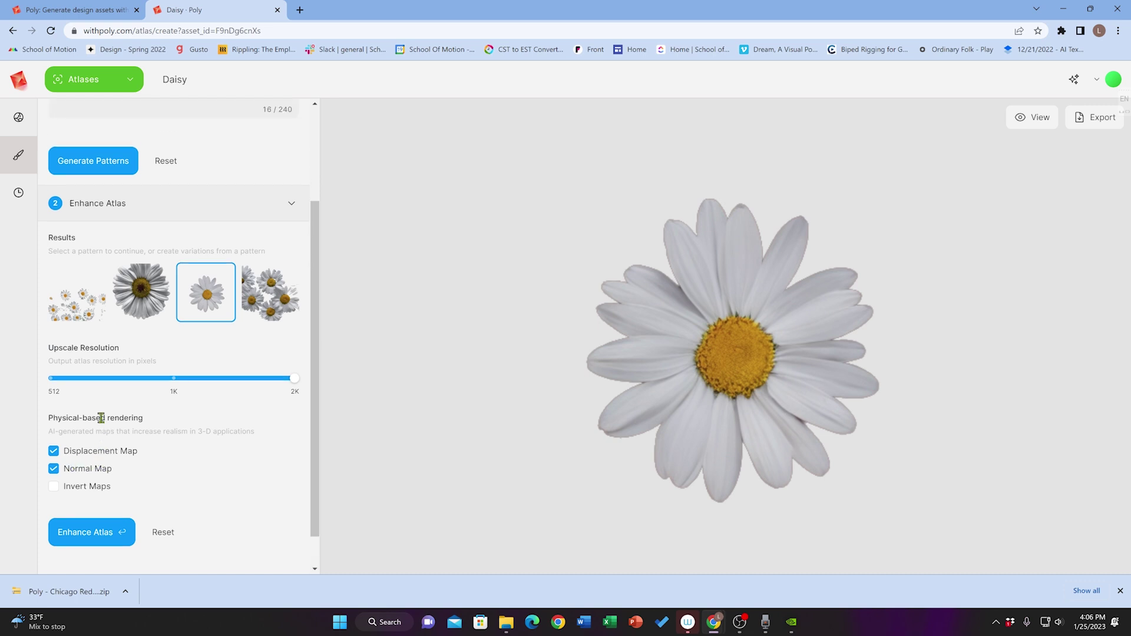
pyautogui.scroll(-1, 101, 418)
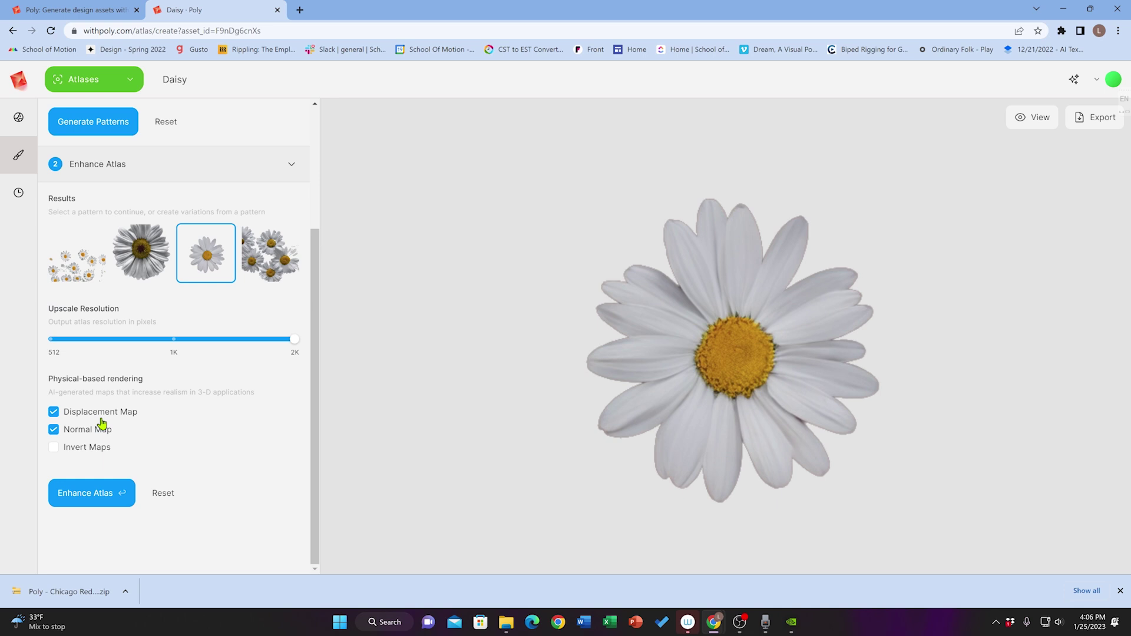
# - Enhance the single-daisy atlas and orbit its 3D preview to a near edge-on angle
pyautogui.click(105, 496)
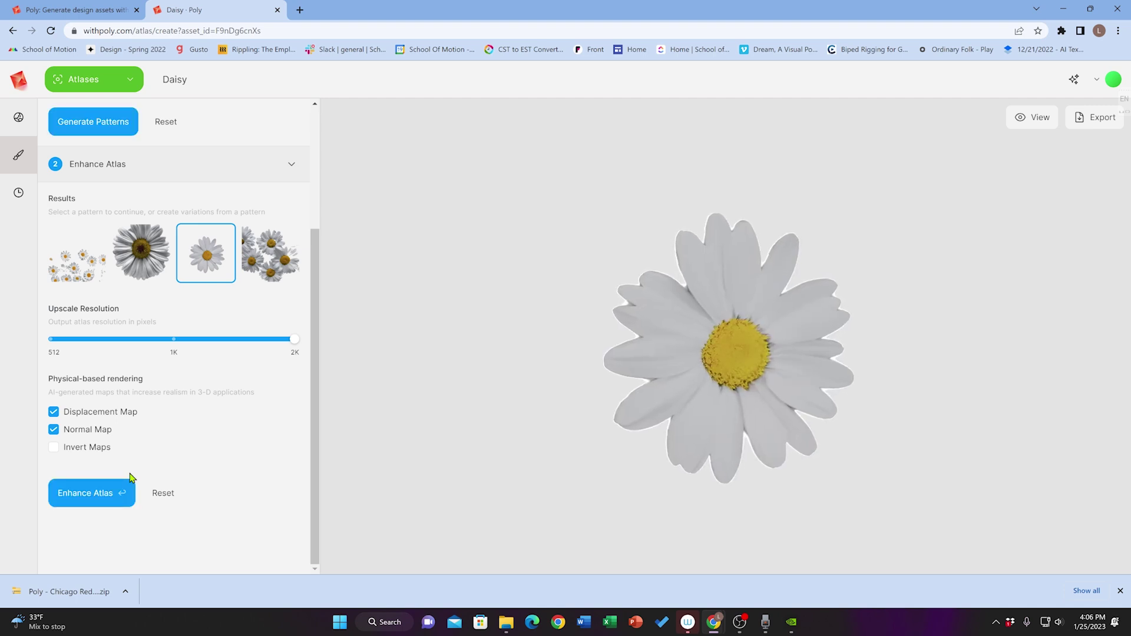
pyautogui.moveTo(773, 435); pyautogui.dragTo(732, 384)
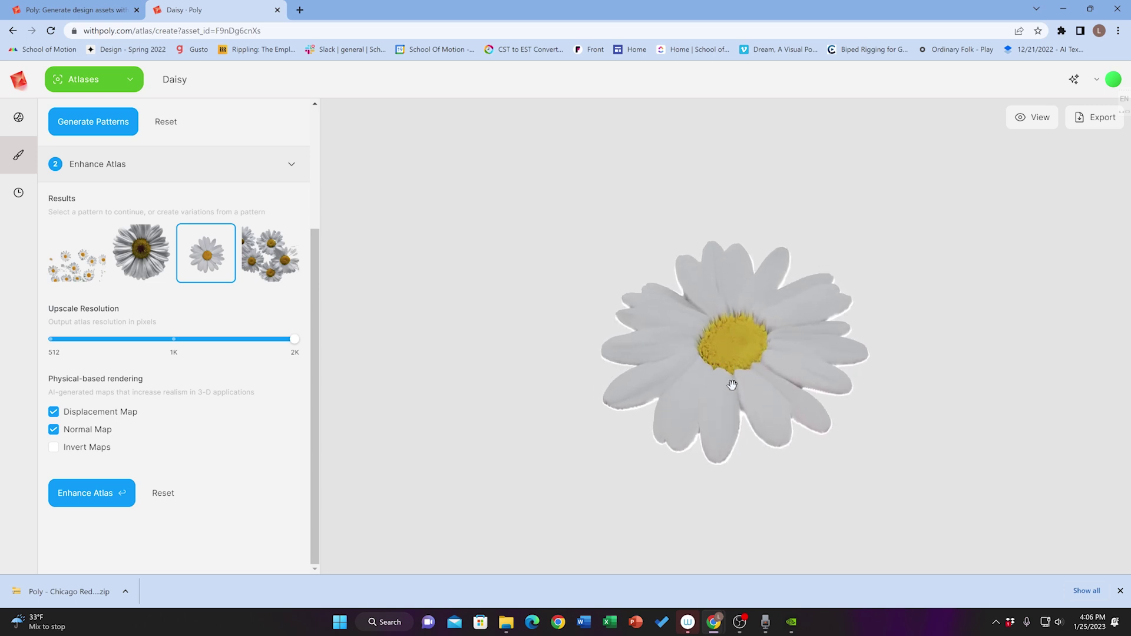
pyautogui.moveTo(636, 379)
pyautogui.mouseDown()
pyautogui.moveTo(705, 292)
pyautogui.moveTo(712, 356)
pyautogui.moveTo(634, 391)
pyautogui.moveTo(662, 379)
pyautogui.moveTo(631, 366)
pyautogui.mouseUp()
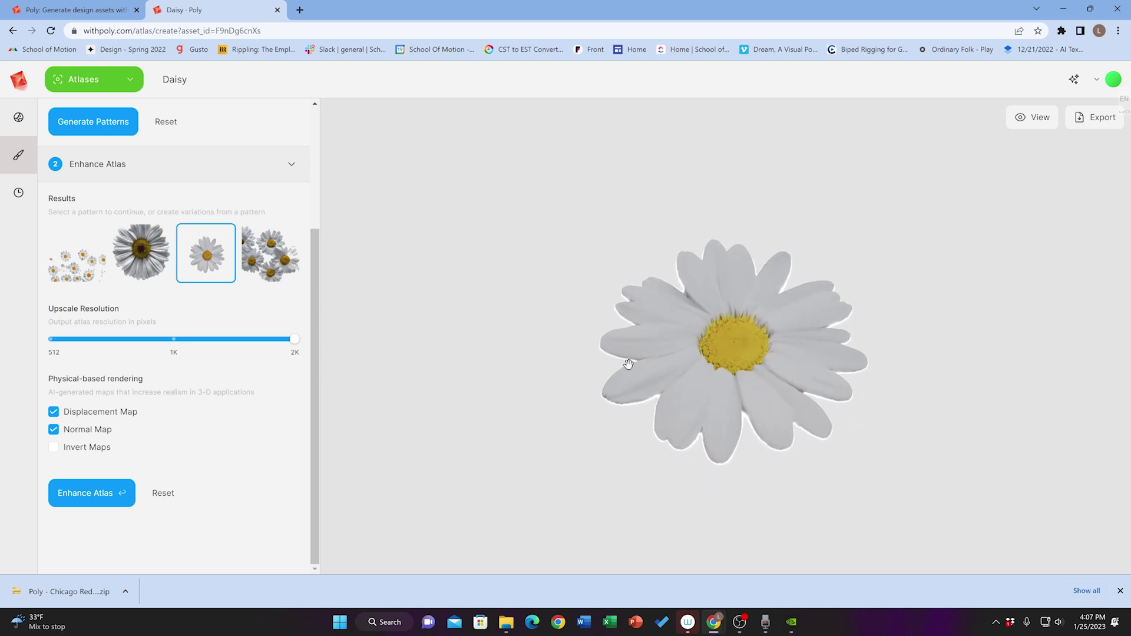
# - View the daisy as Patterns, then Color Map, then return to 3D View
pyautogui.click(1040, 119)
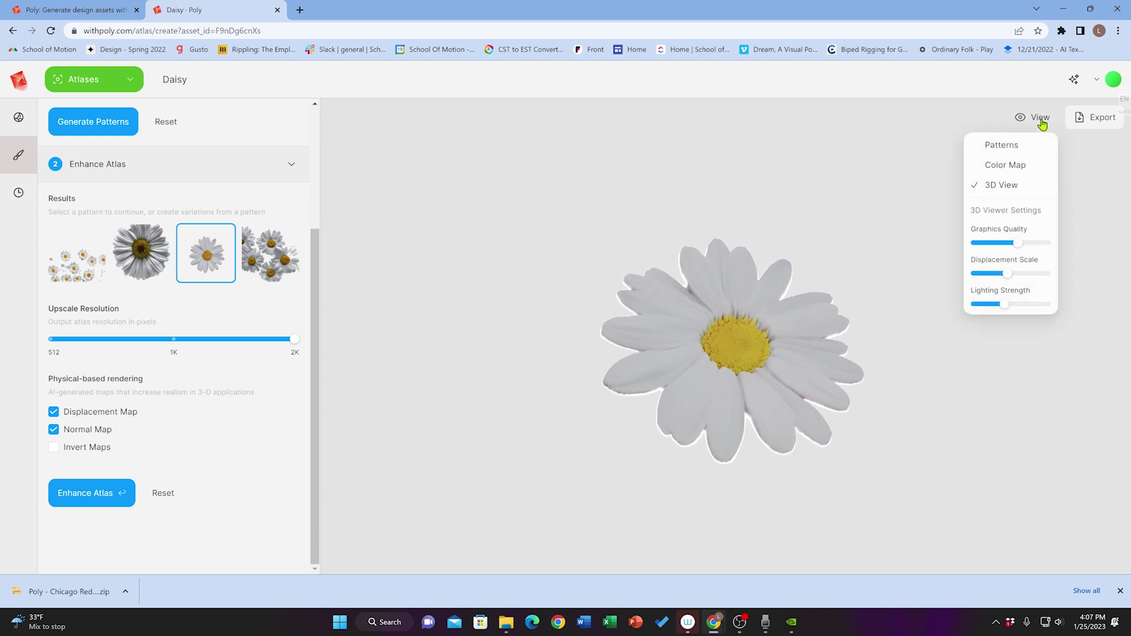
pyautogui.click(1009, 149)
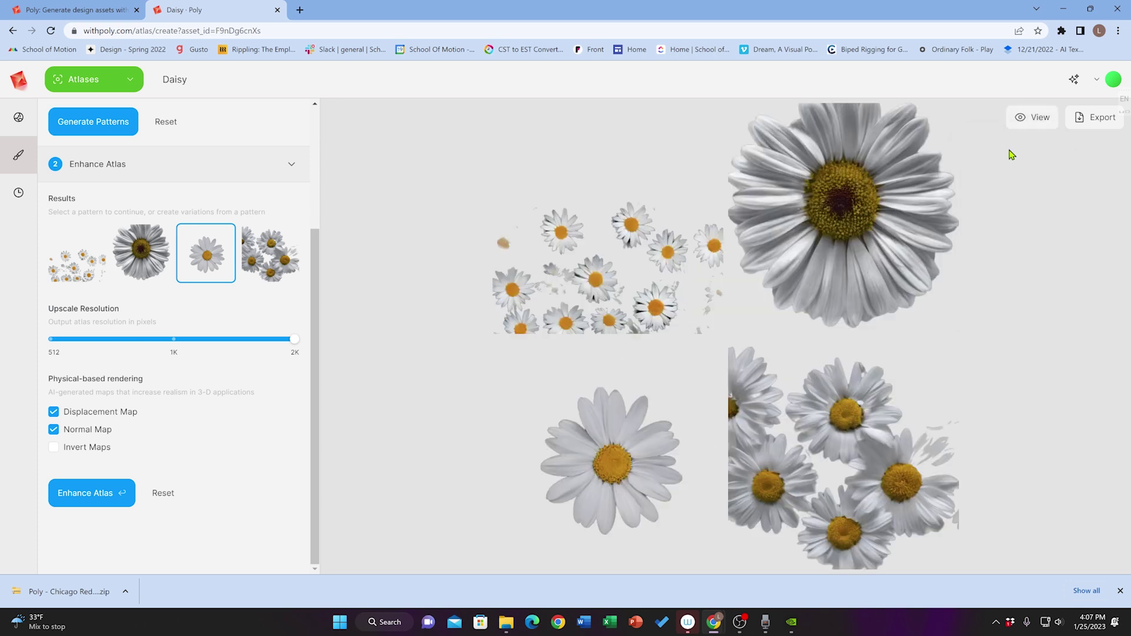
pyautogui.click(1041, 121)
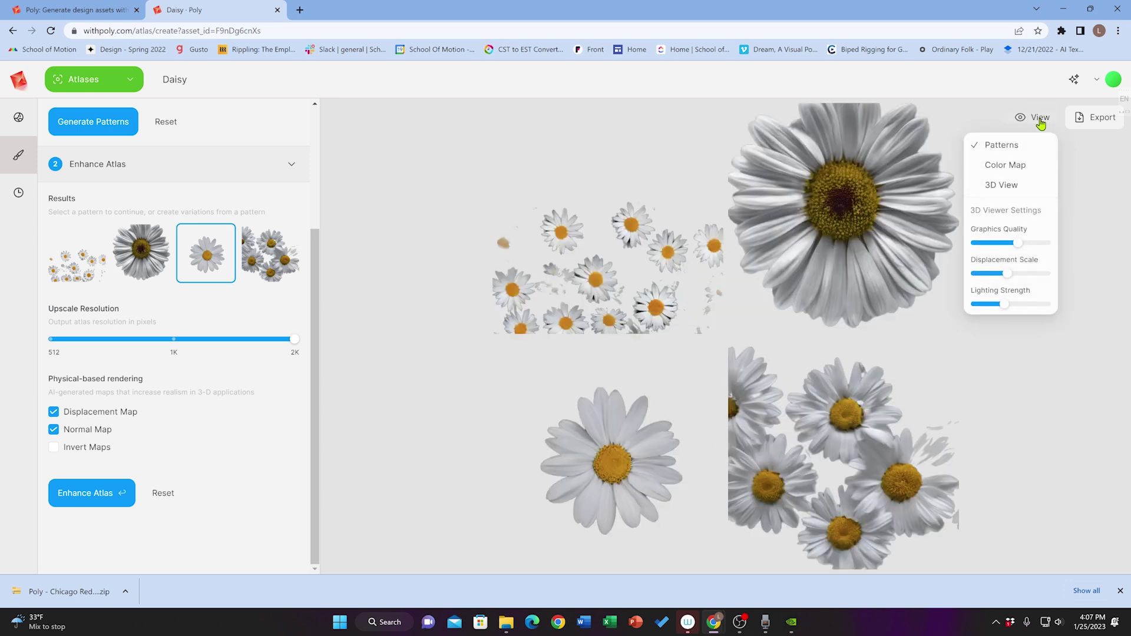
pyautogui.click(1016, 170)
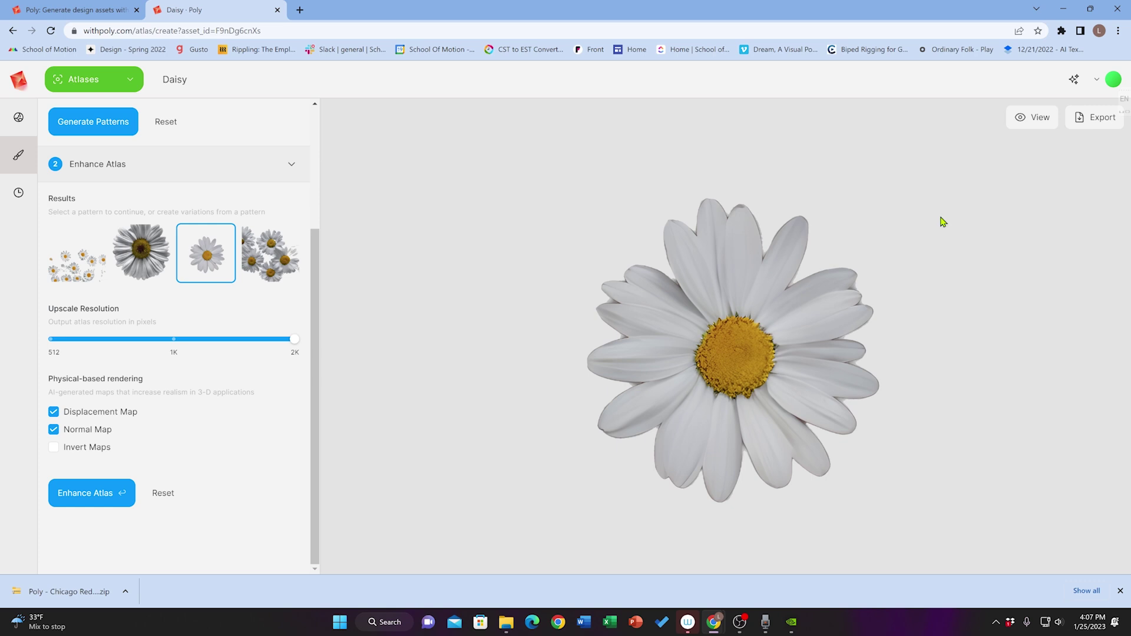
pyautogui.click(1036, 121)
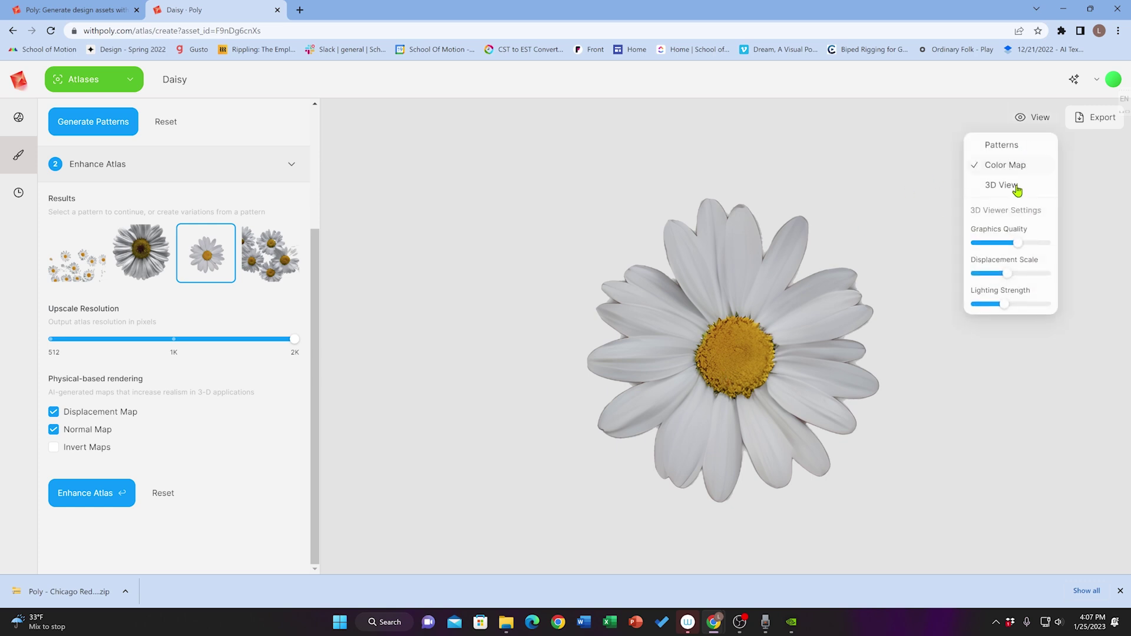
pyautogui.click(1014, 188)
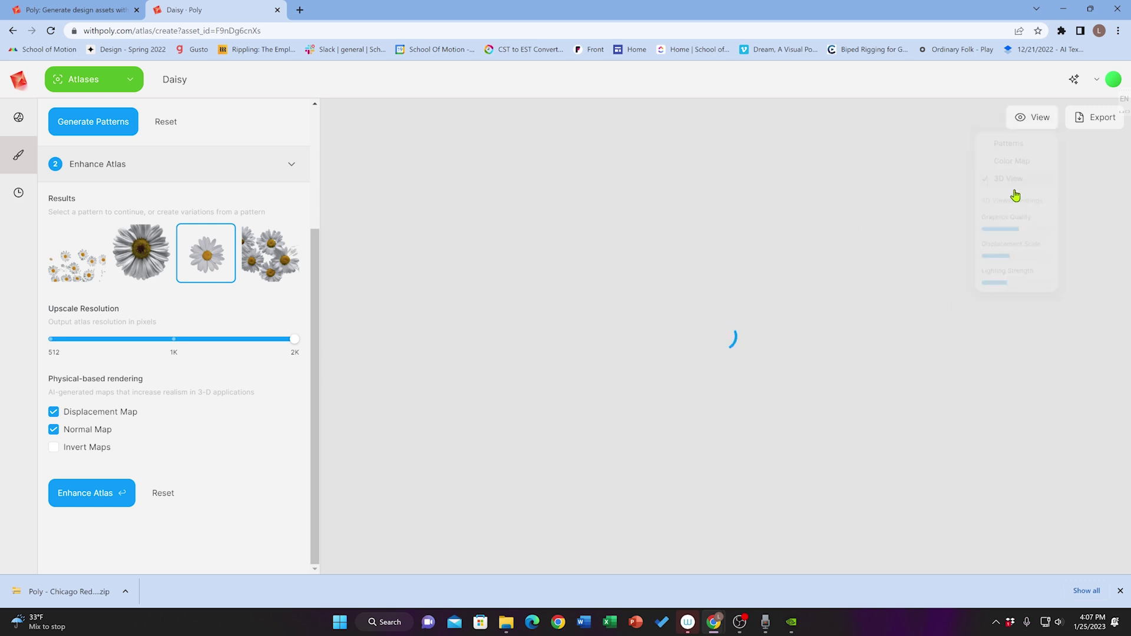
# - Set graphics quality 3, displacement scale 0.83 and lighting strength 1.13 in the 3D viewer
pyautogui.click(1033, 118)
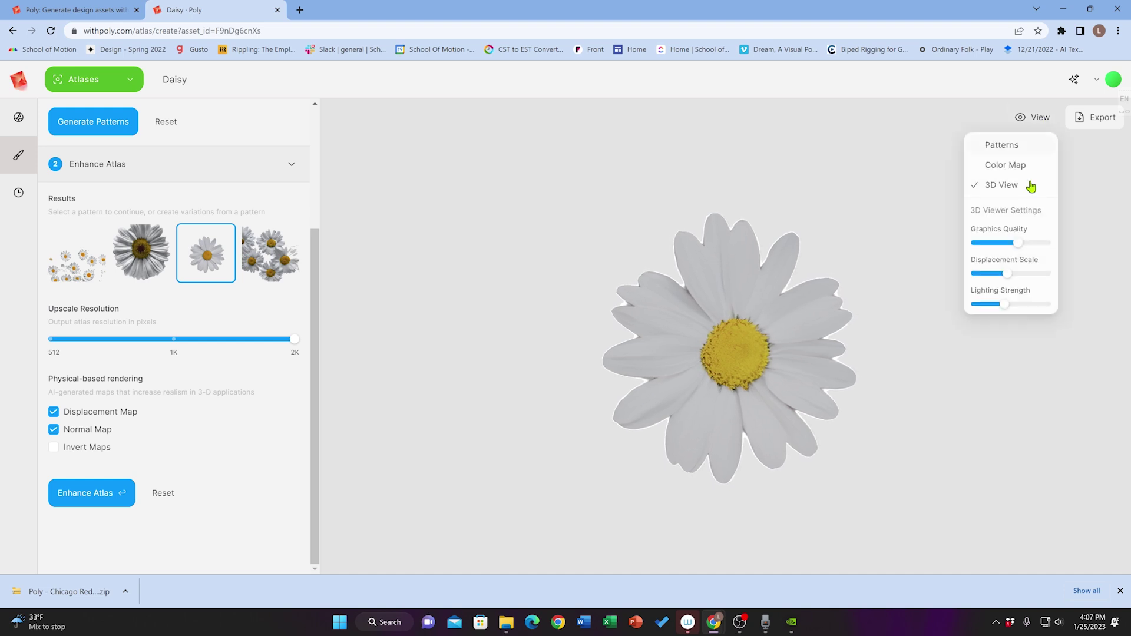
pyautogui.moveTo(1021, 246)
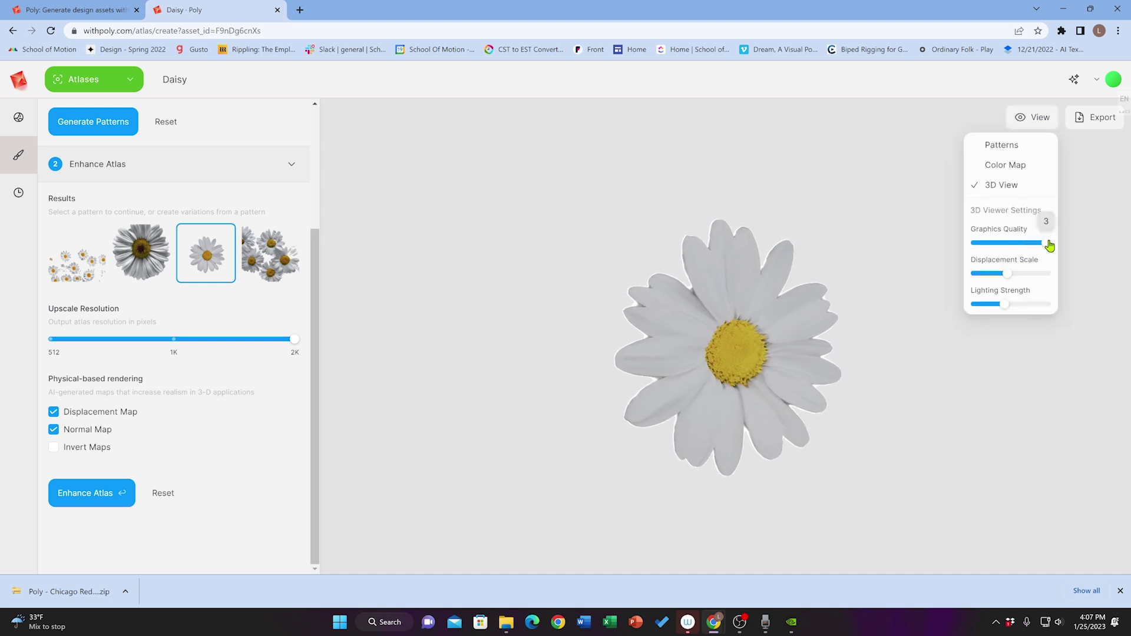
pyautogui.moveTo(1020, 244); pyautogui.dragTo(1091, 238)
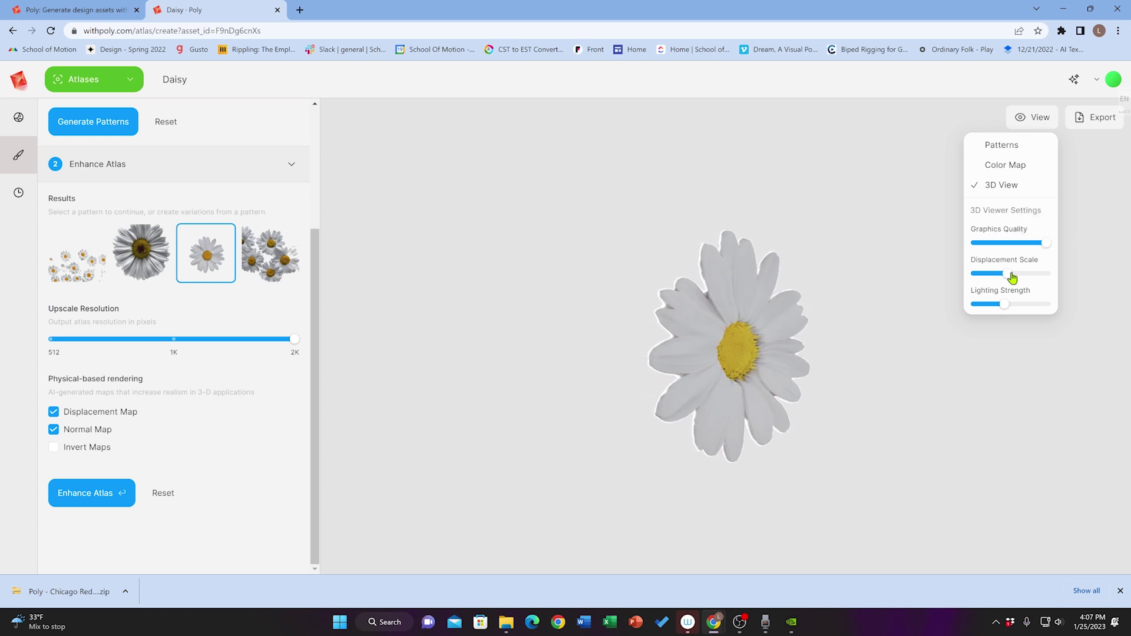
pyautogui.moveTo(1011, 278)
pyautogui.moveTo(1012, 278)
pyautogui.mouseDown()
pyautogui.moveTo(996, 278)
pyautogui.moveTo(1042, 278)
pyautogui.moveTo(1024, 278)
pyautogui.mouseUp()
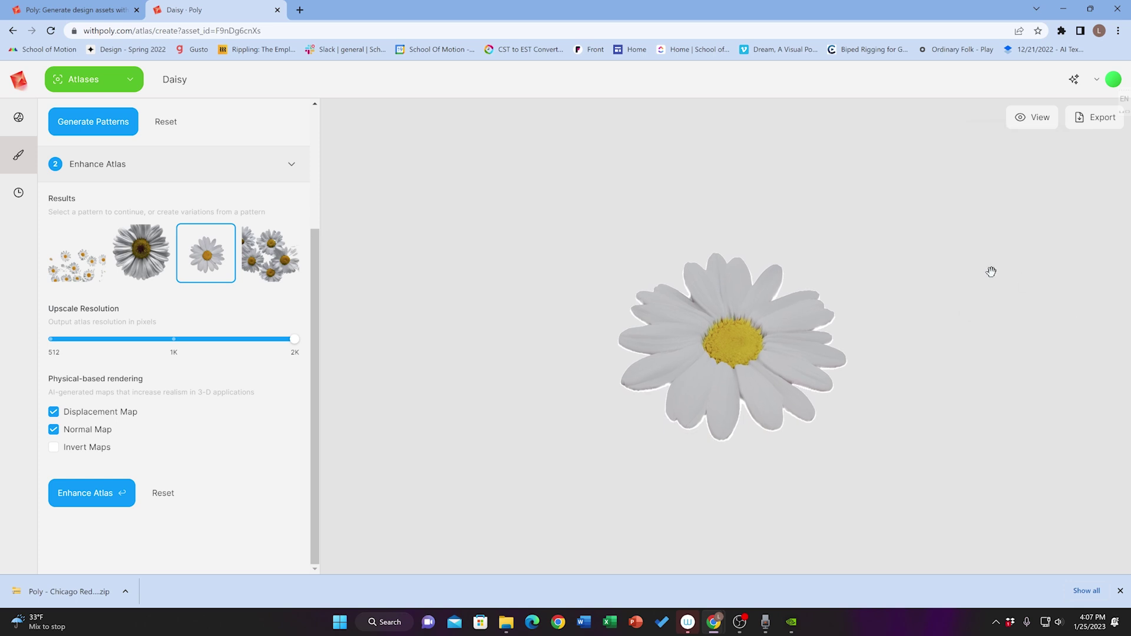
pyautogui.click(1022, 117)
pyautogui.moveTo(1005, 307)
pyautogui.moveTo(1009, 312)
pyautogui.mouseDown()
pyautogui.moveTo(1036, 311)
pyautogui.moveTo(1005, 315)
pyautogui.moveTo(1018, 314)
pyautogui.mouseUp()
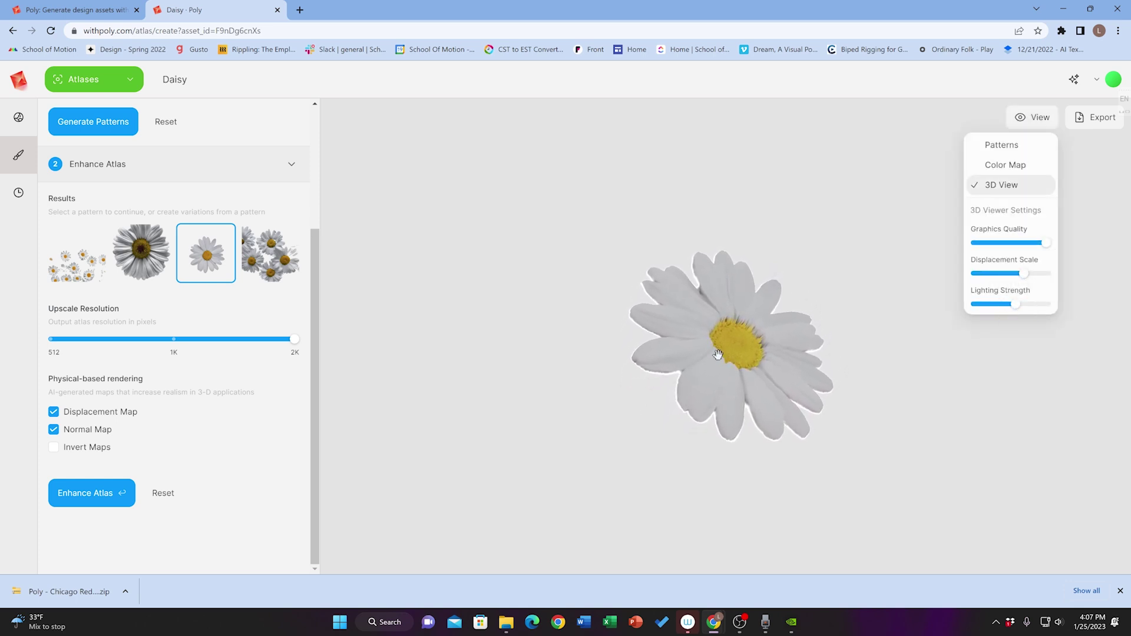
pyautogui.moveTo(709, 363)
pyautogui.mouseDown()
pyautogui.moveTo(712, 384)
pyautogui.moveTo(722, 353)
pyautogui.mouseUp()
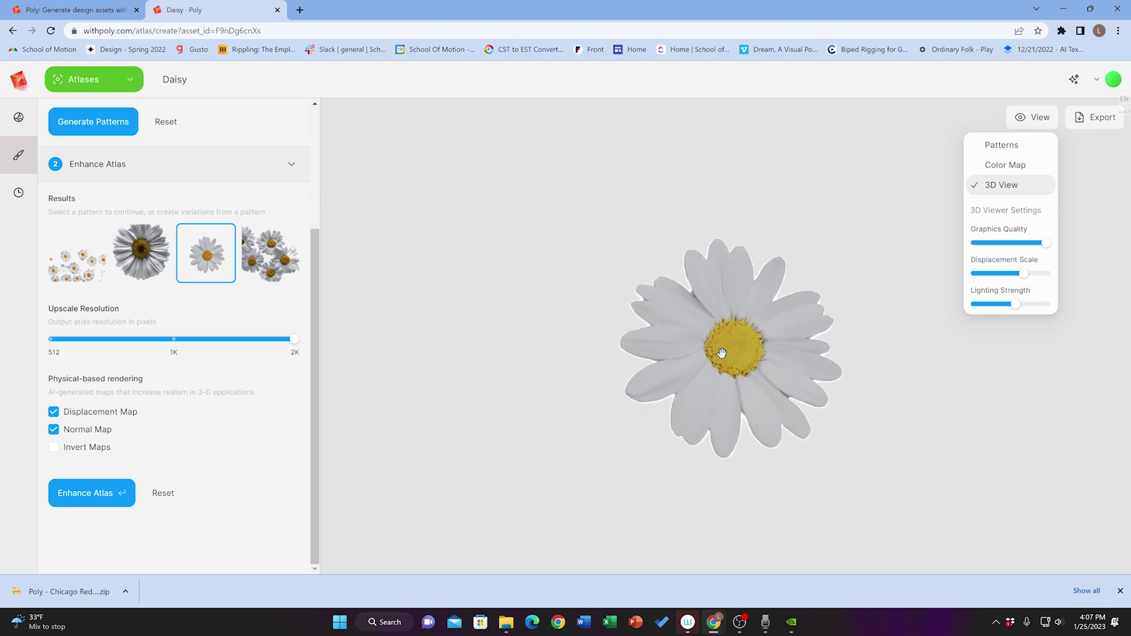
pyautogui.click(722, 353)
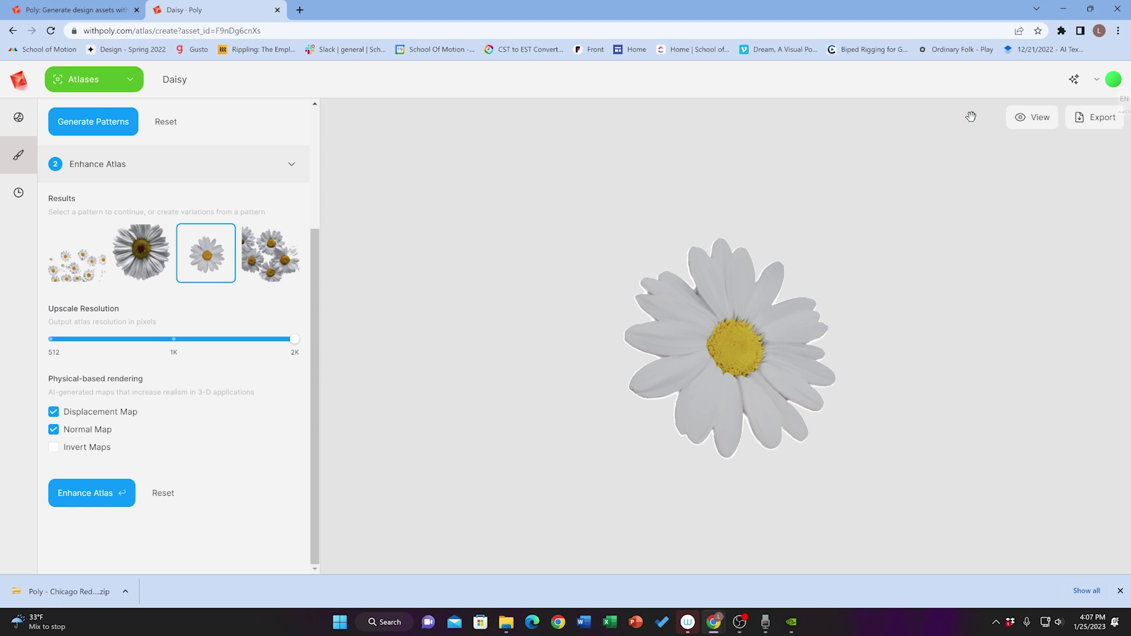
# - Download the Daisy atlas maps as a .zip and extract the archive
pyautogui.click(1099, 122)
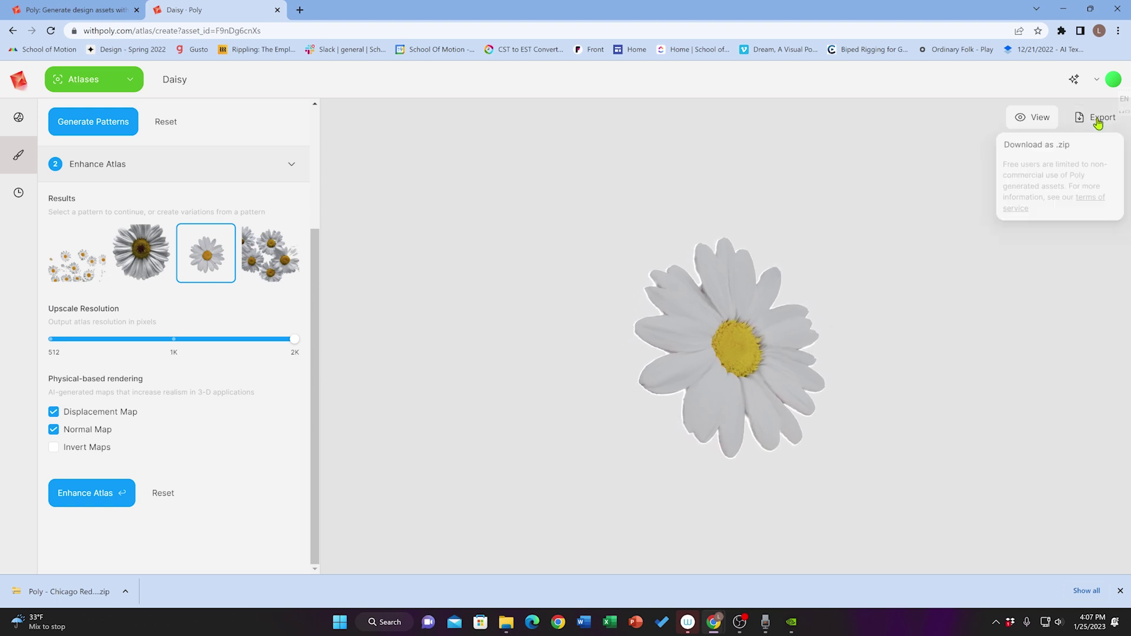
pyautogui.click(1031, 148)
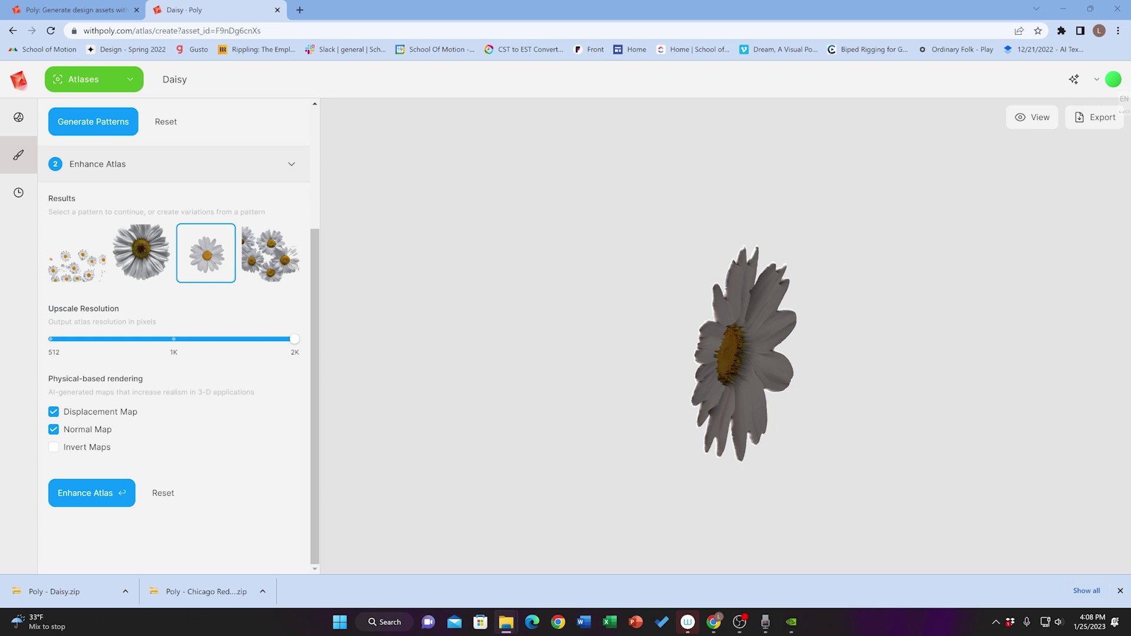
pyautogui.click(663, 432)
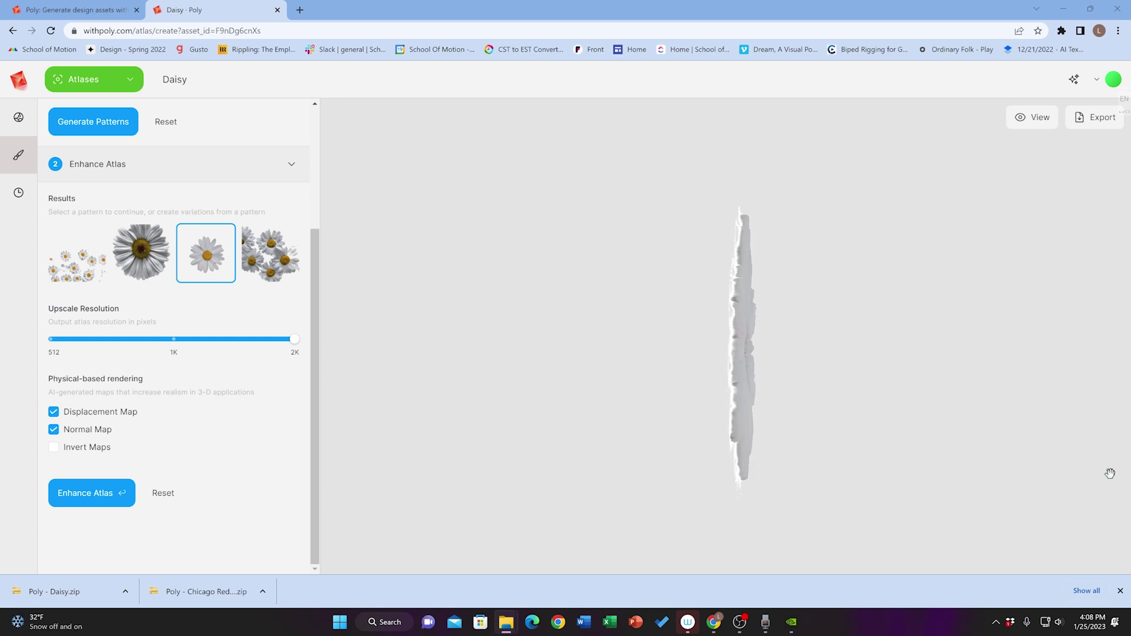
# - Open the Poly - Daisy folder and display its maps as large icons
pyautogui.doubleClick(517, 253)
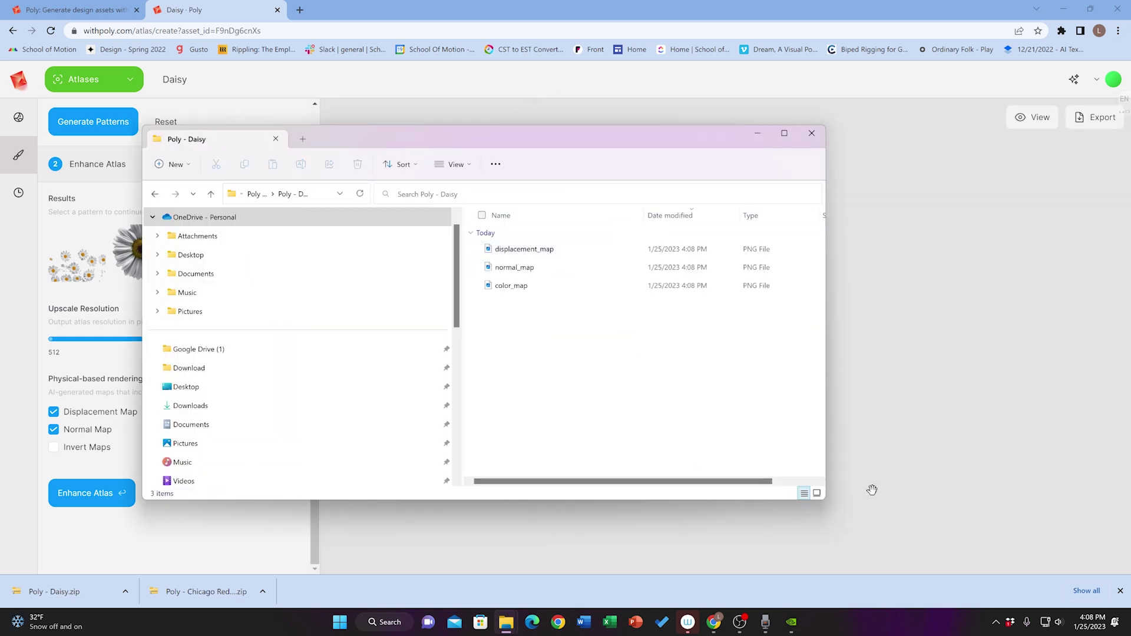
pyautogui.click(817, 493)
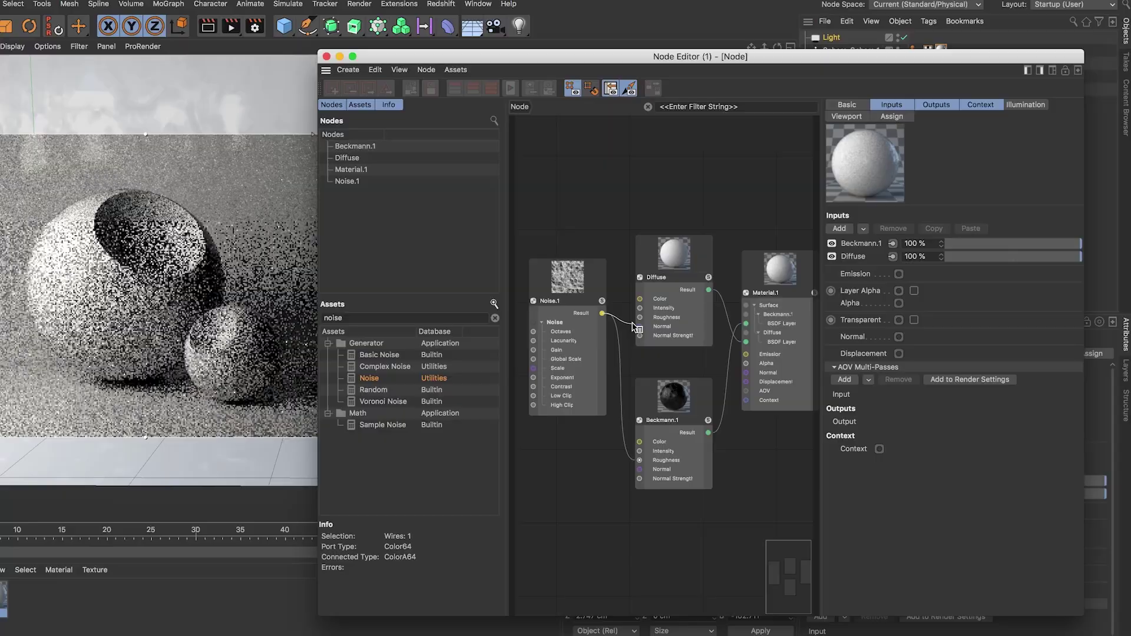
pyautogui.moveTo(603, 298); pyautogui.dragTo(800, 375)
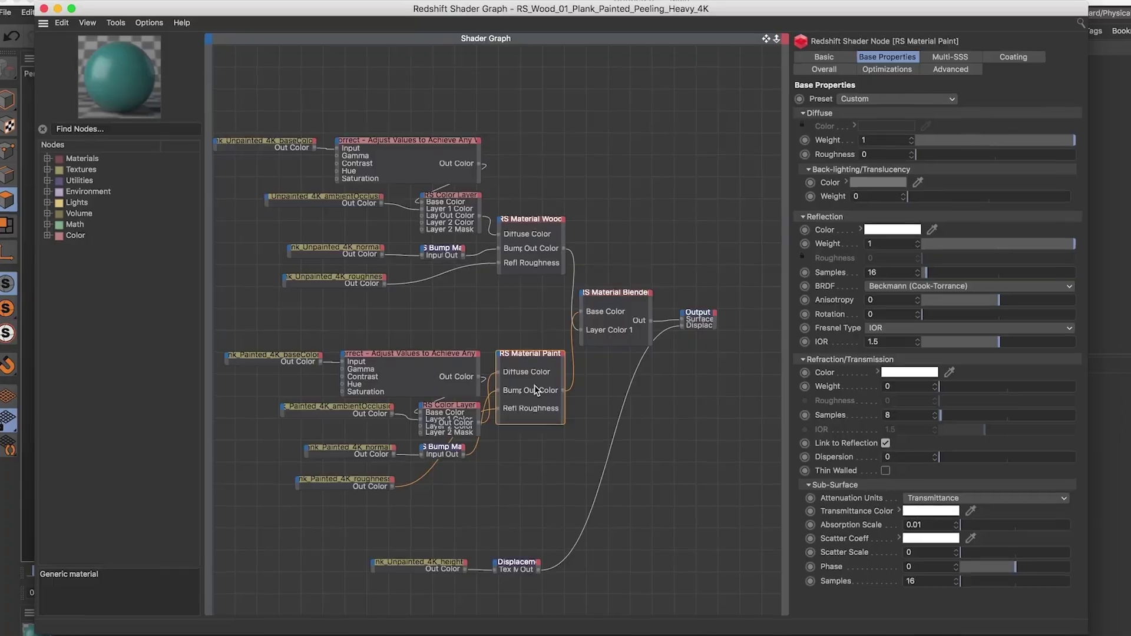
pyautogui.click(619, 294)
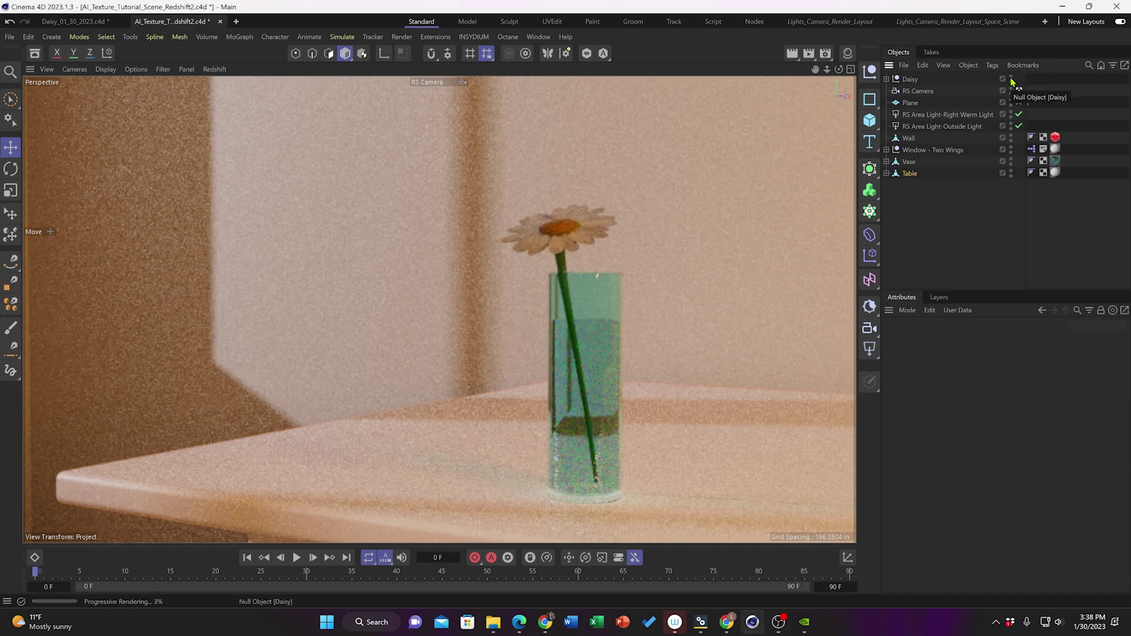
# - Inspect the Daisy's Stem, Bend and Spherify, collapse the hierarchy, and open the Material Manager
pyautogui.click(888, 79)
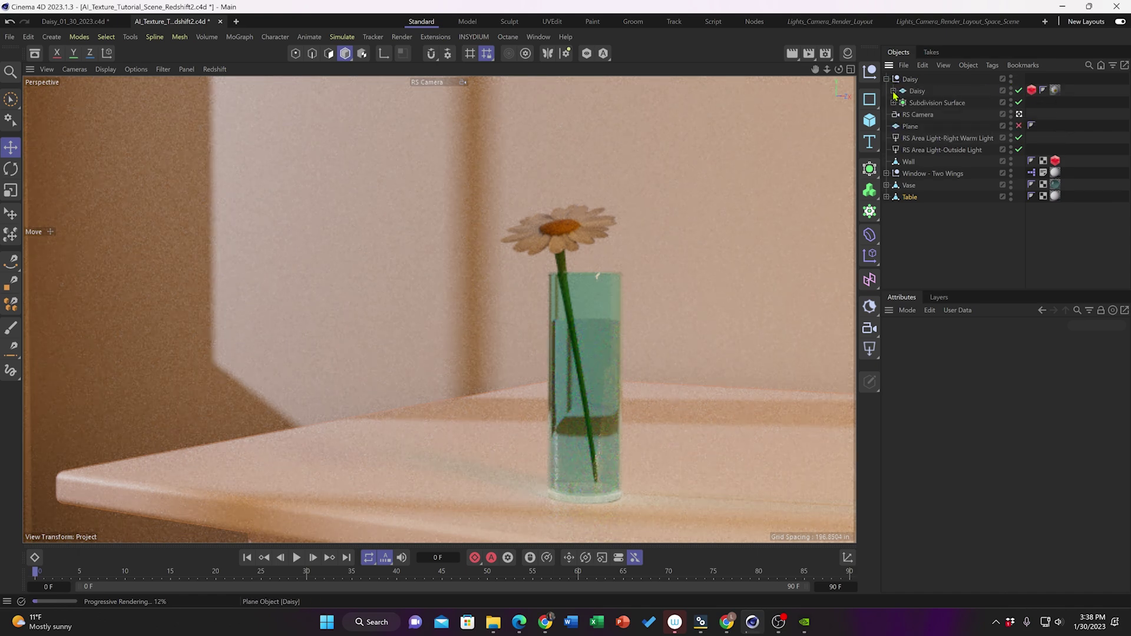
pyautogui.click(893, 103)
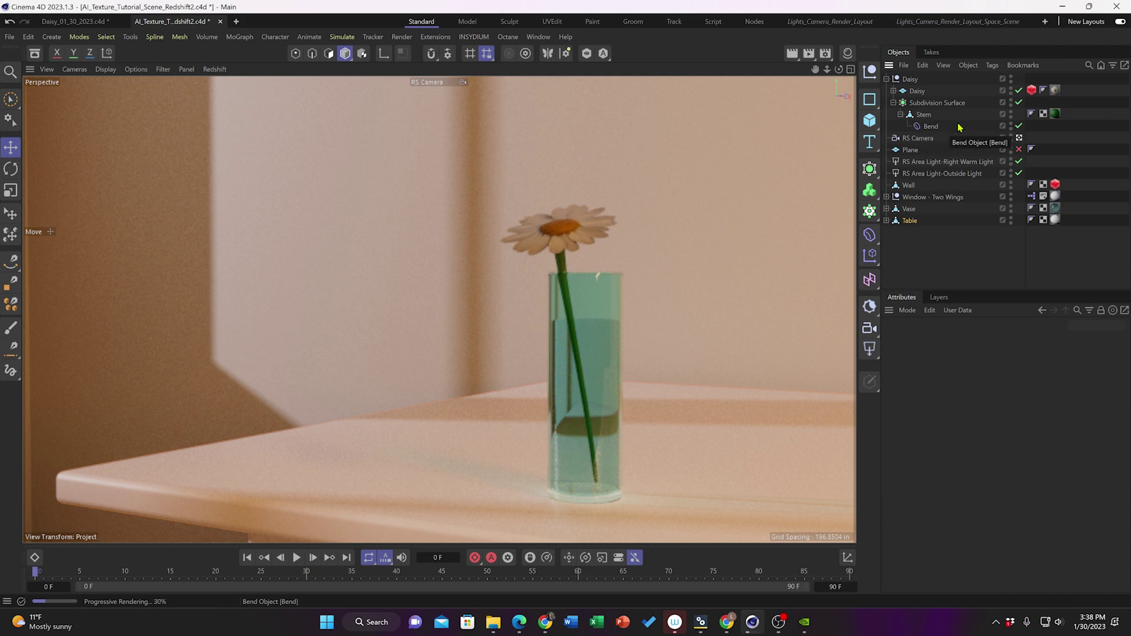
pyautogui.click(893, 91)
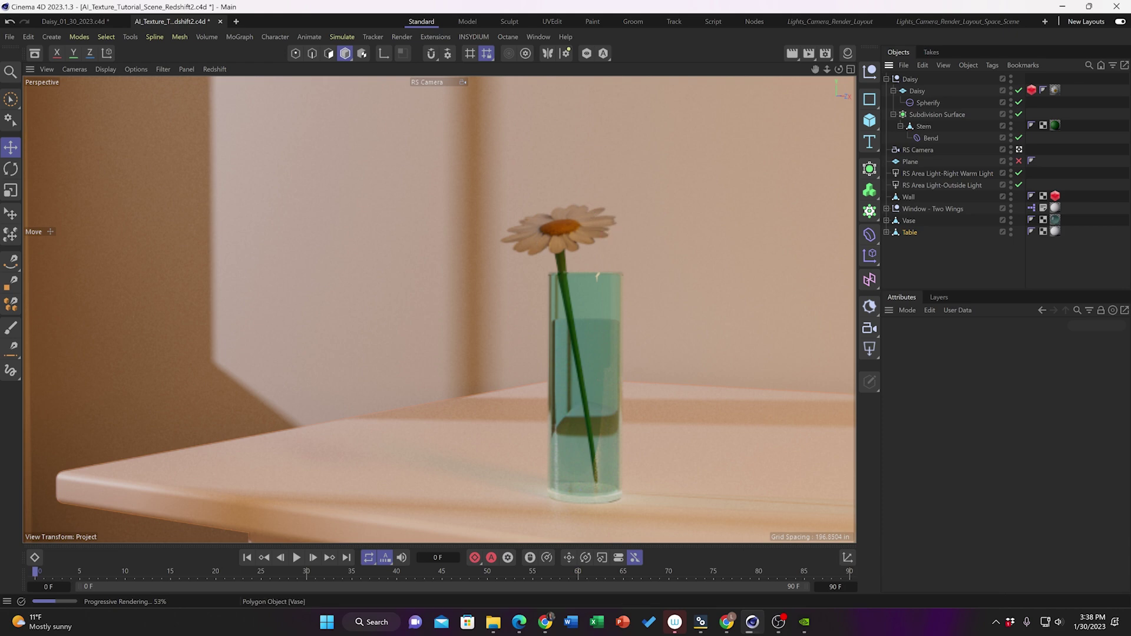
pyautogui.click(894, 115)
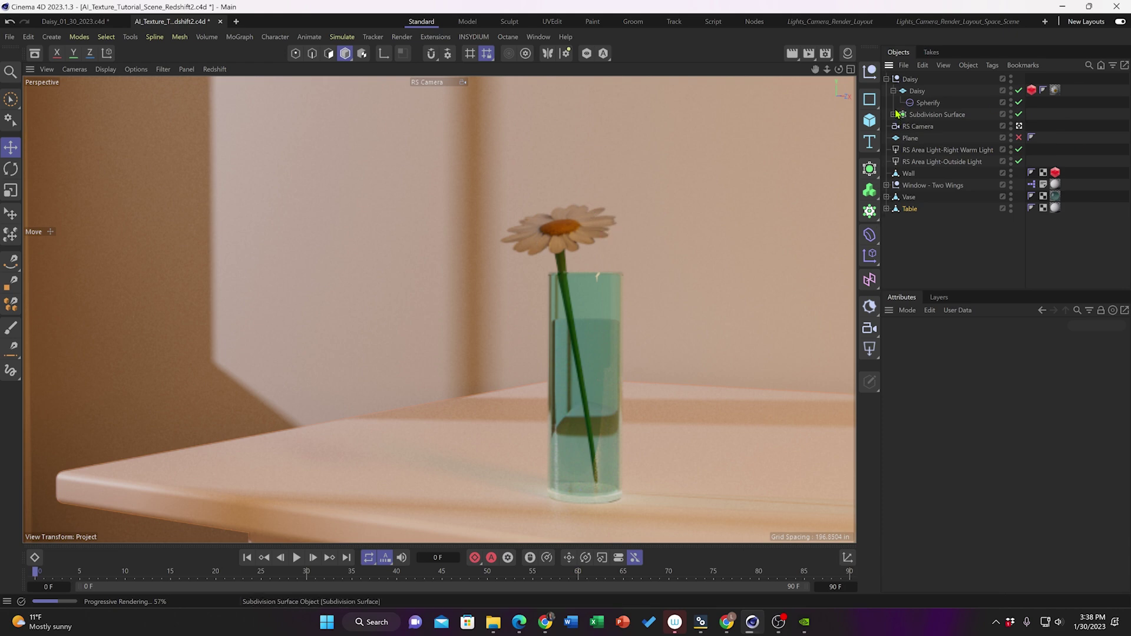
pyautogui.click(894, 92)
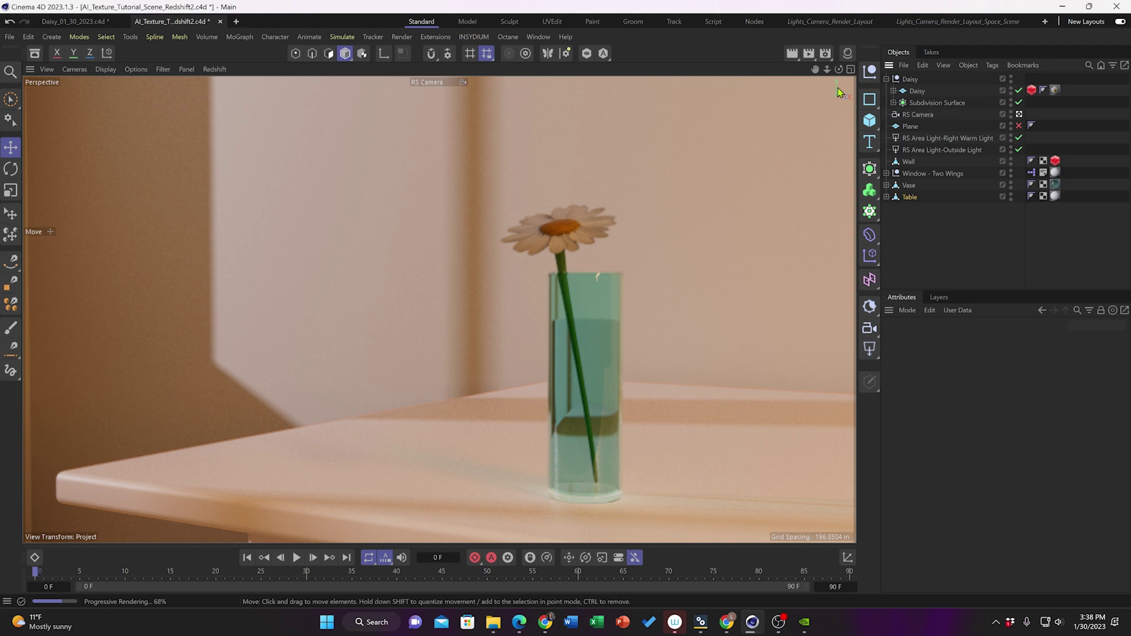
pyautogui.click(848, 54)
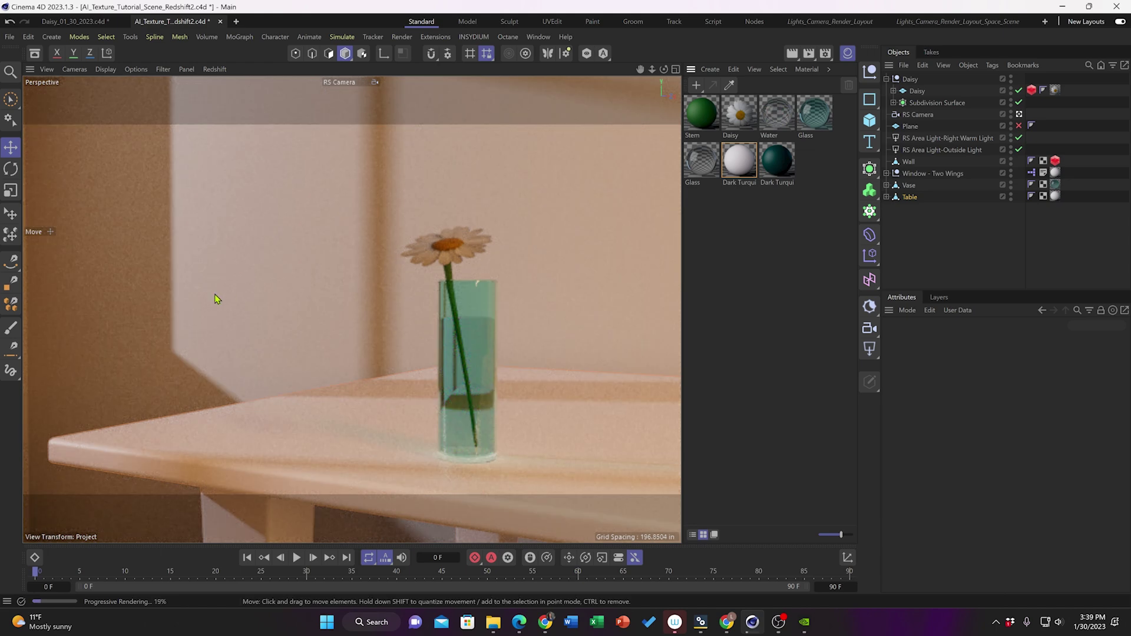
# - Create a new Redshift Material from the Material Manager's Create menu
pyautogui.click(710, 69)
pyautogui.moveTo(722, 106)
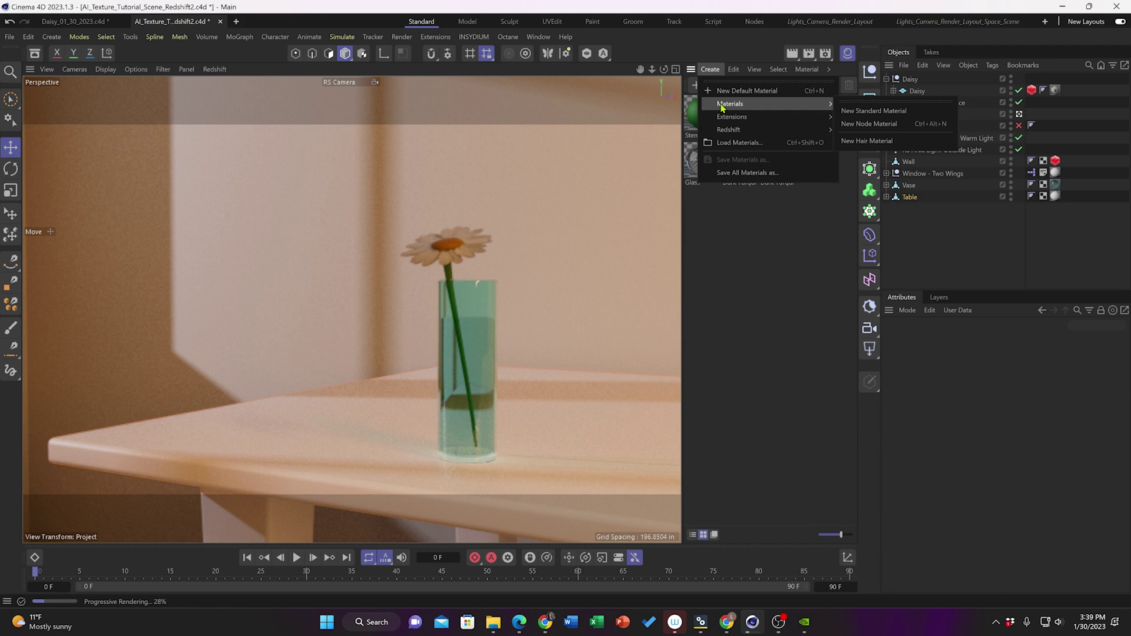
pyautogui.moveTo(725, 132)
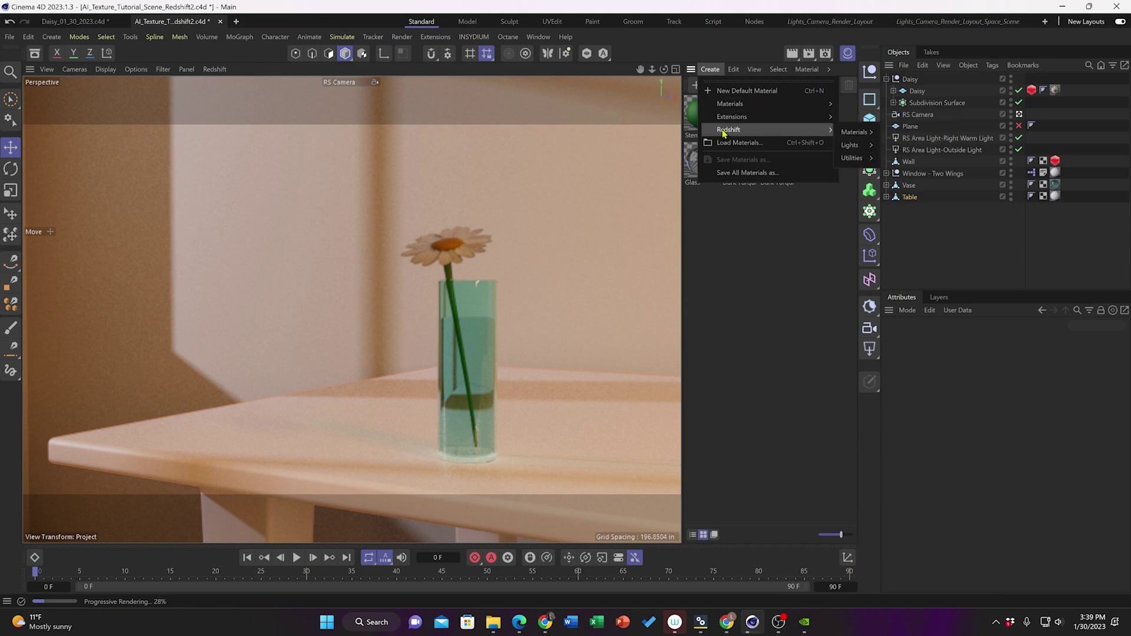
pyautogui.moveTo(848, 133)
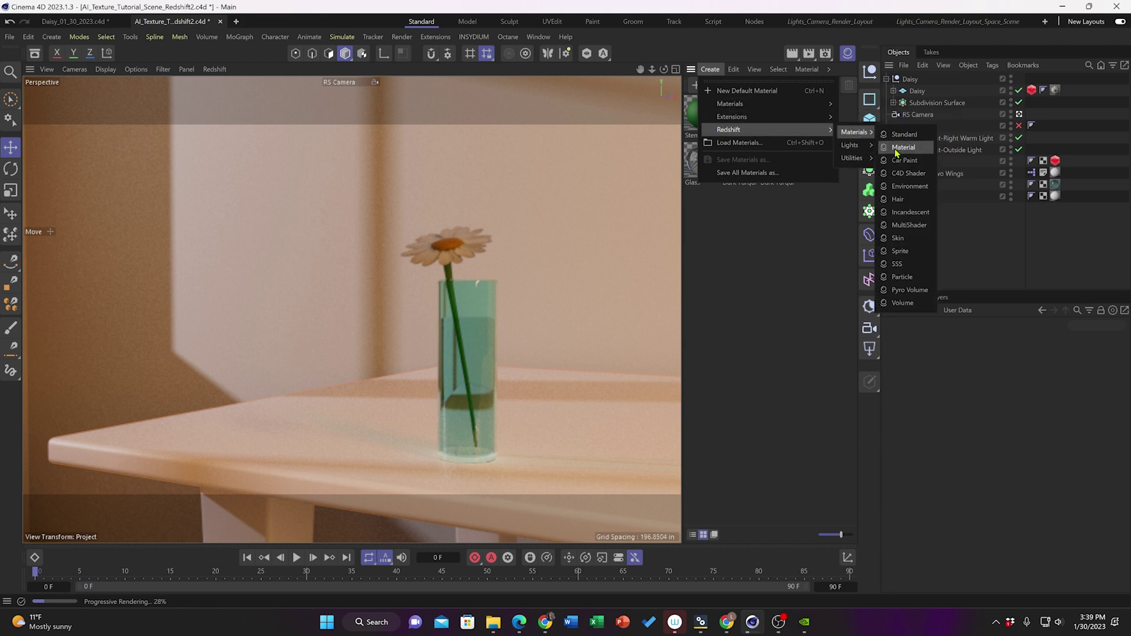
pyautogui.click(897, 148)
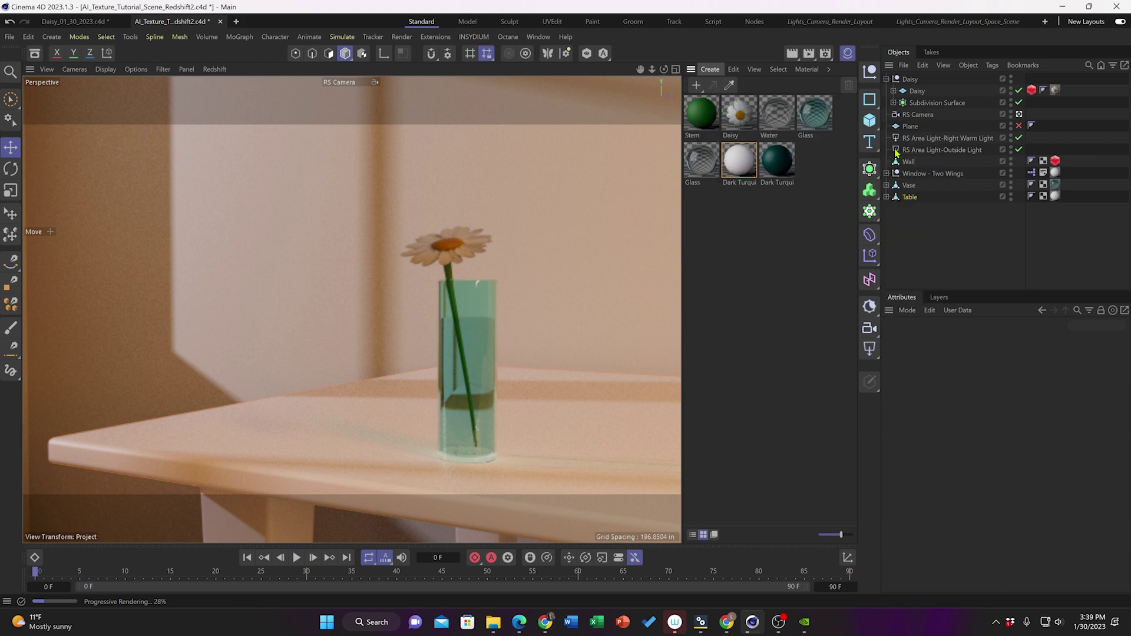
pyautogui.click(702, 118)
# - Rename the material Chicago Brick and view the Wall's Redshift Object geometry settings
pyautogui.doubleClick(706, 137)
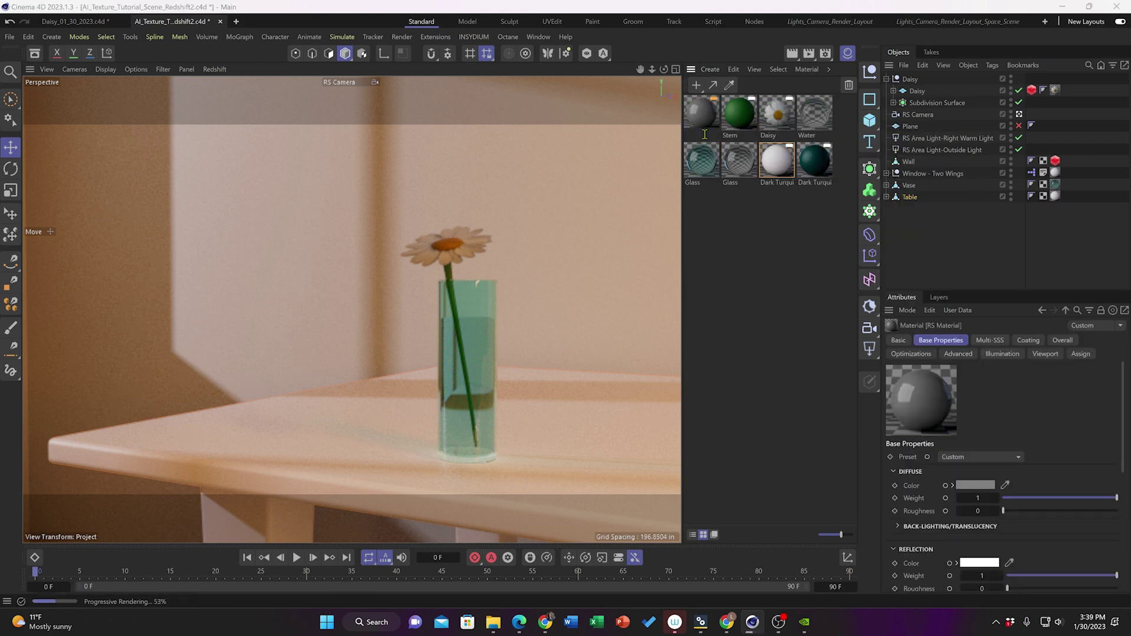
pyautogui.press('BackSpace')
pyautogui.write('Chicago BRick')
pyautogui.press('Return')
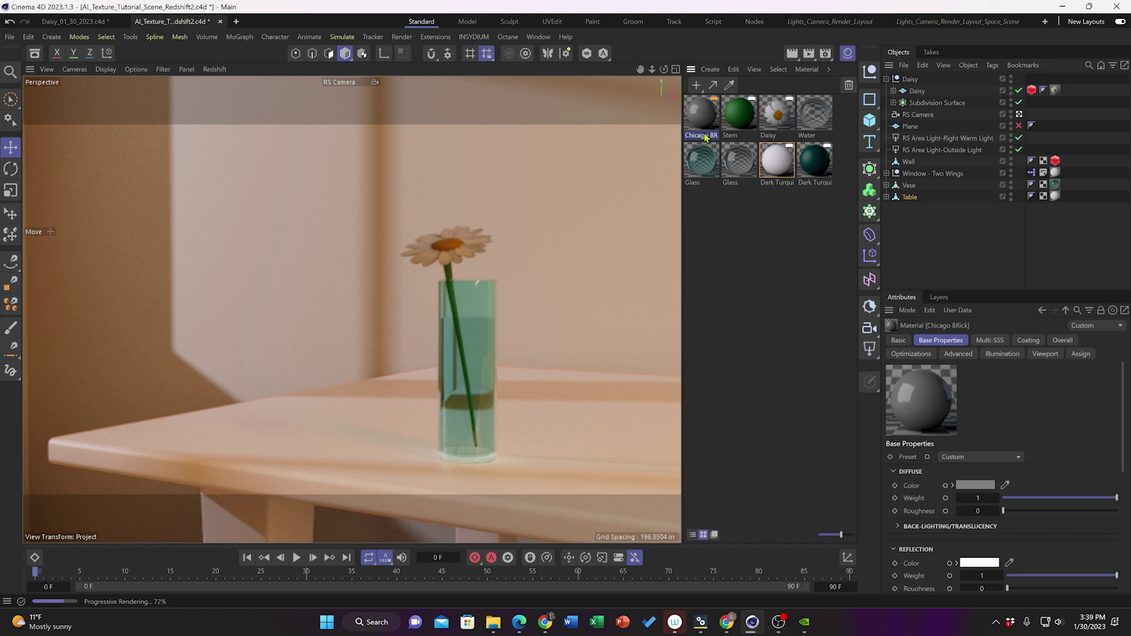
pyautogui.doubleClick(706, 135)
pyautogui.click(254, 210)
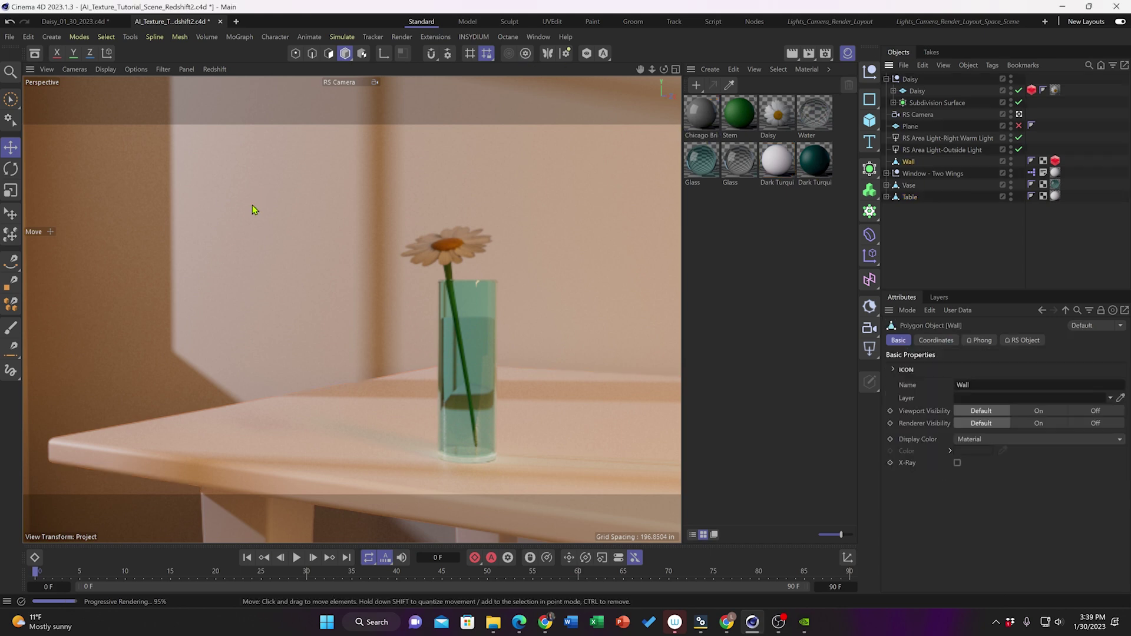
pyautogui.click(1055, 162)
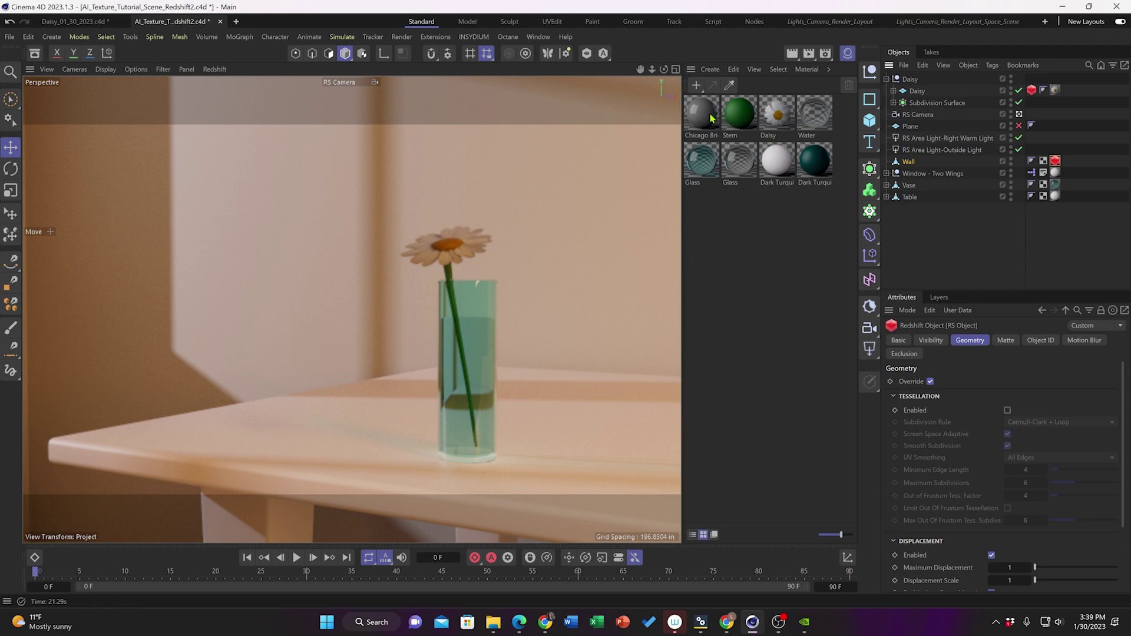
# - Apply Chicago Brick to the Wall, open its Node Editor, and stop the Redshift IPR
pyautogui.moveTo(711, 118); pyautogui.dragTo(207, 268)
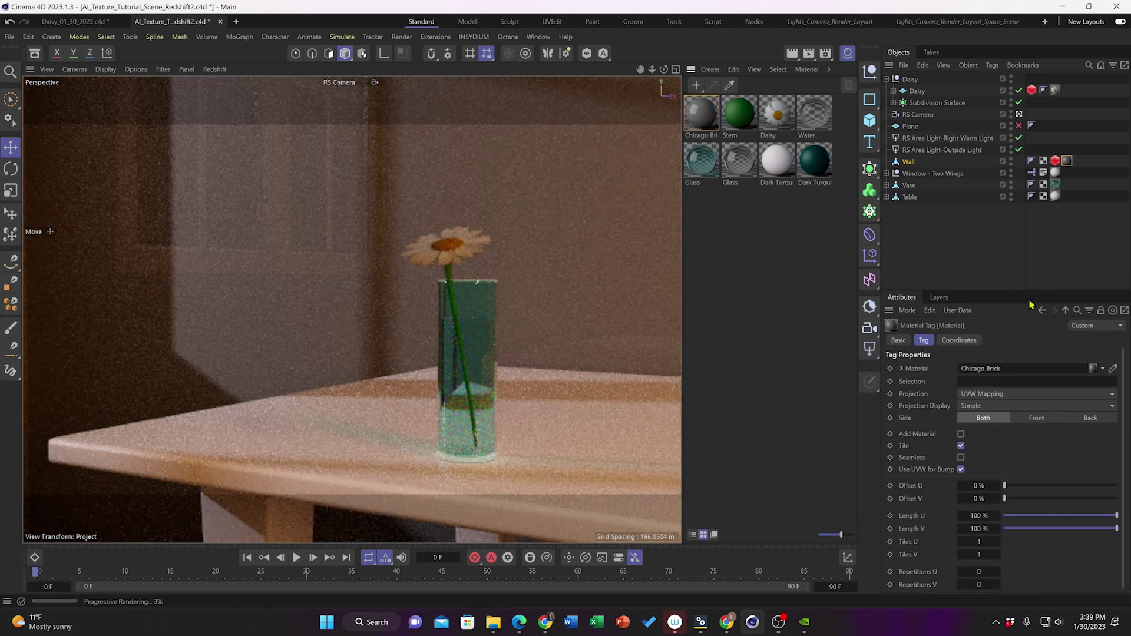
pyautogui.doubleClick(700, 118)
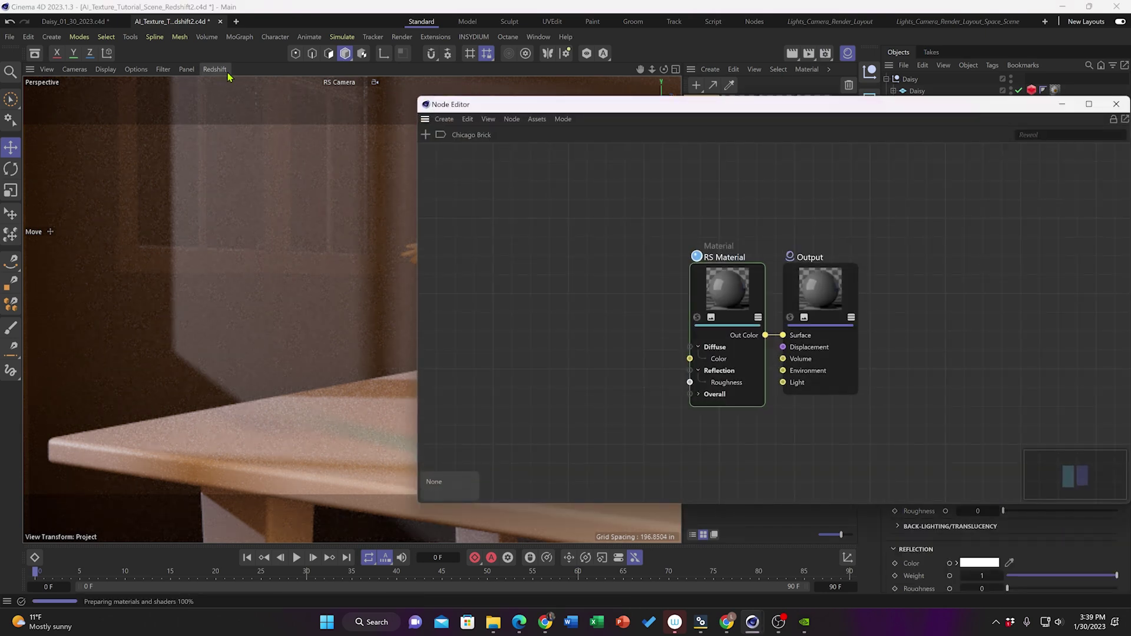
pyautogui.click(220, 70)
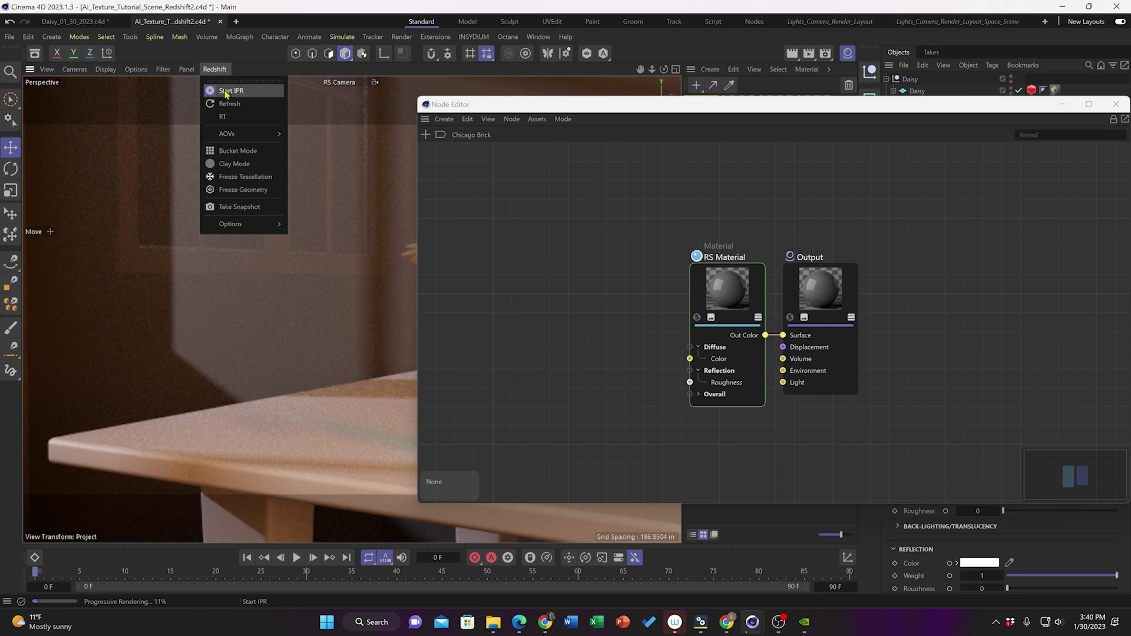
pyautogui.click(227, 92)
pyautogui.moveTo(922, 106); pyautogui.dragTo(623, 74)
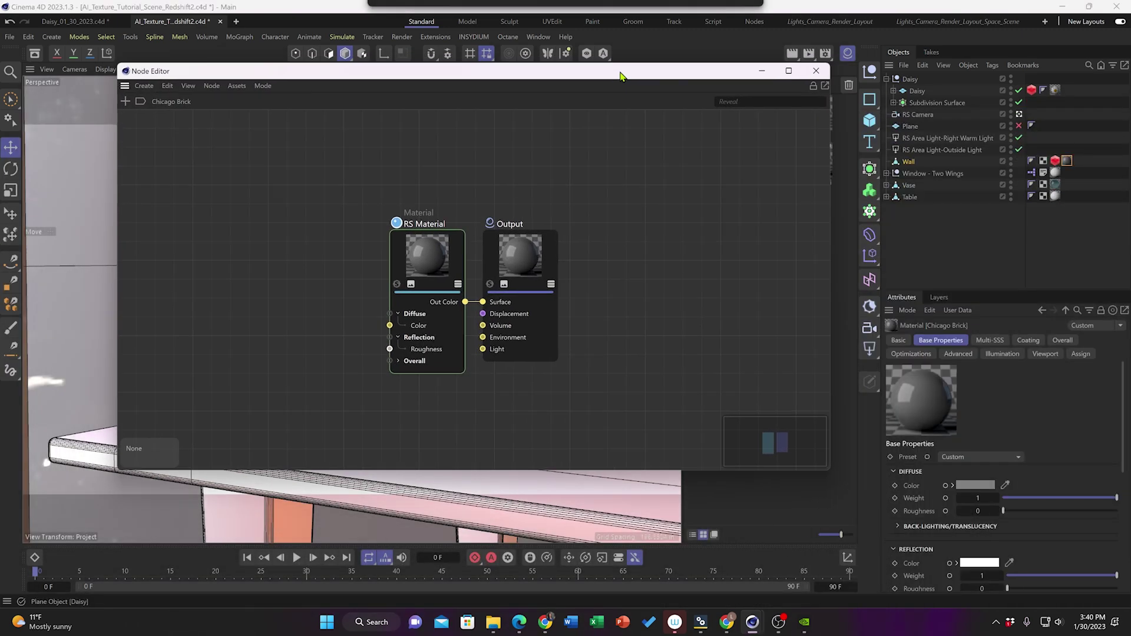
pyautogui.press('super+e')
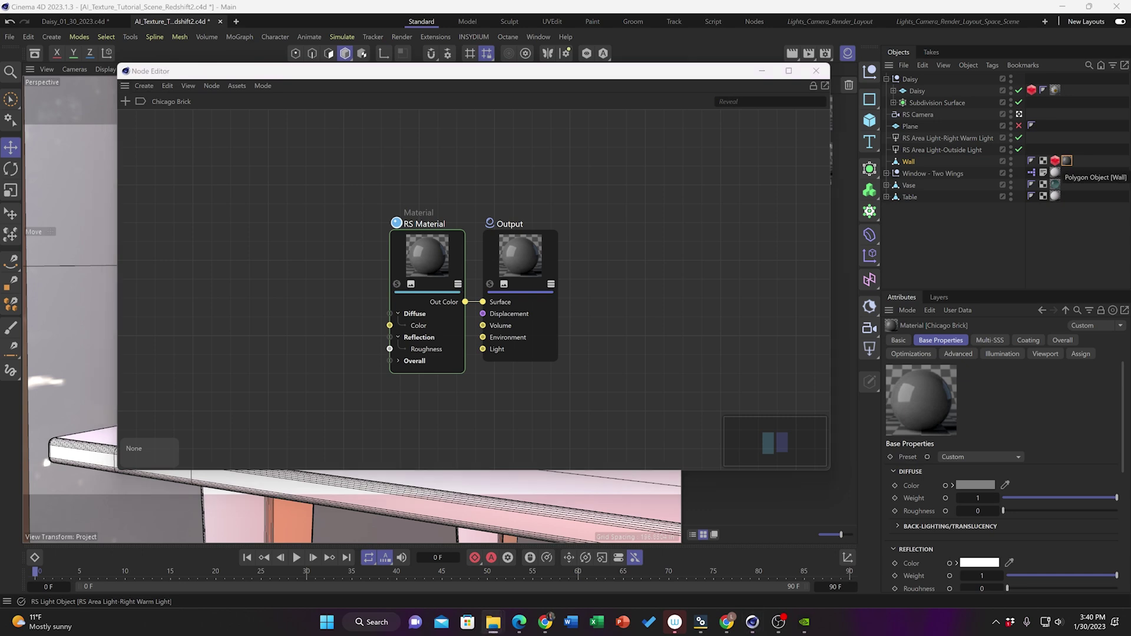
# - Drag the four Poly brick map files from Explorer into the Chicago Brick node graph as Texture nodes
pyautogui.moveTo(1021, 188); pyautogui.dragTo(664, 171)
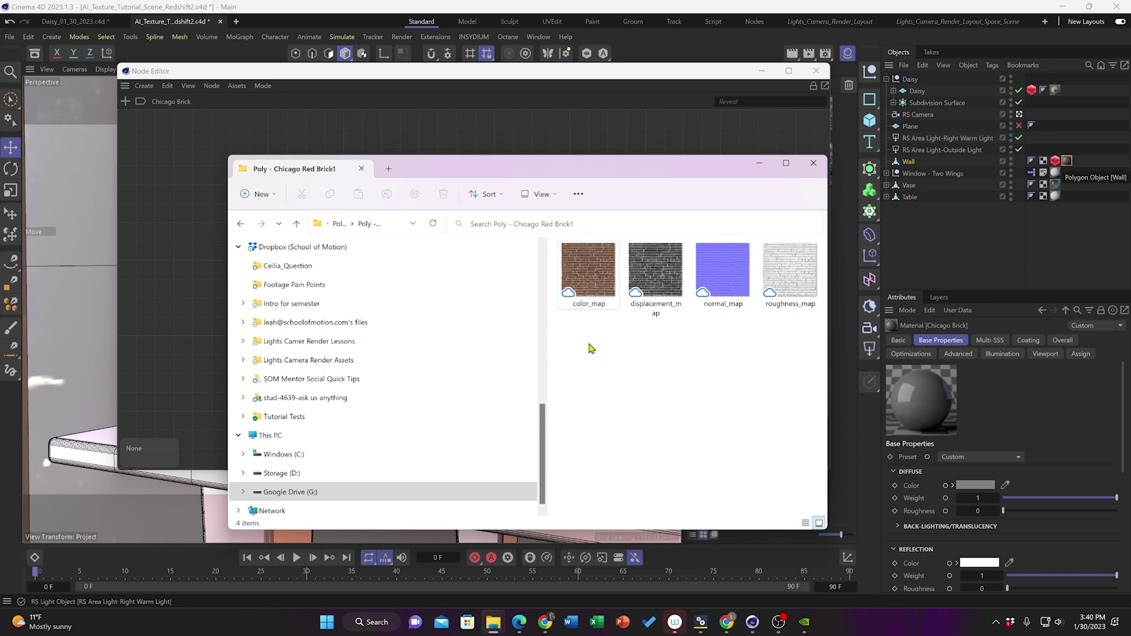
pyautogui.moveTo(588, 345); pyautogui.dragTo(807, 279)
pyautogui.moveTo(719, 283); pyautogui.dragTo(445, 148)
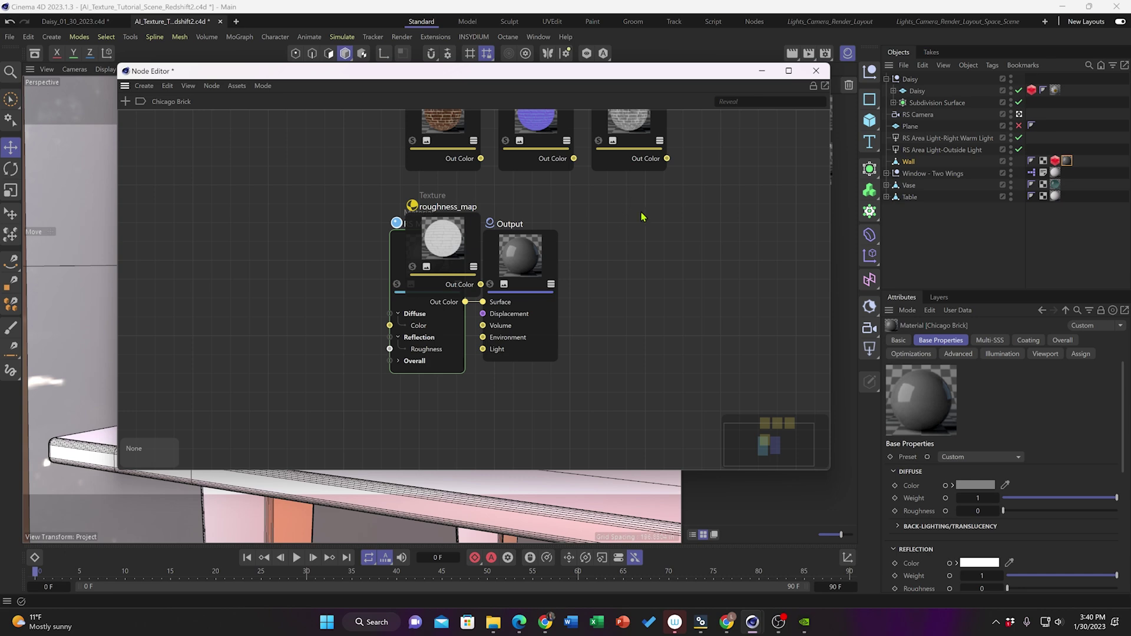
pyautogui.moveTo(644, 214); pyautogui.dragTo(637, 278, button='middle')
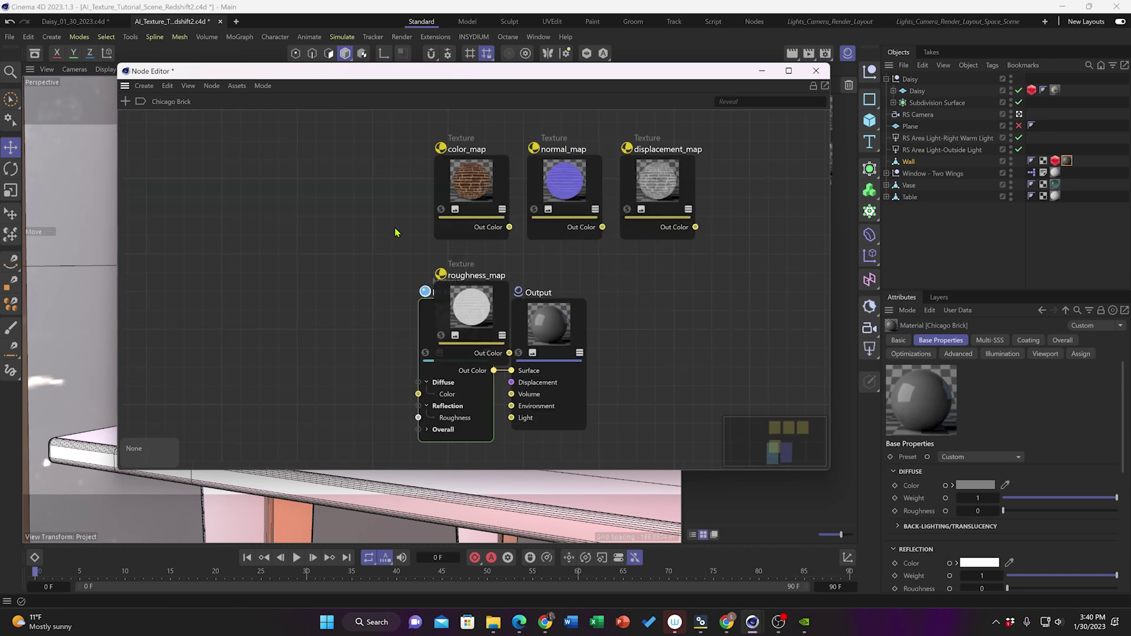
# - Move the roughness_map and color_map nodes to the left, clear of the RS Material node
pyautogui.moveTo(482, 310); pyautogui.dragTo(296, 381)
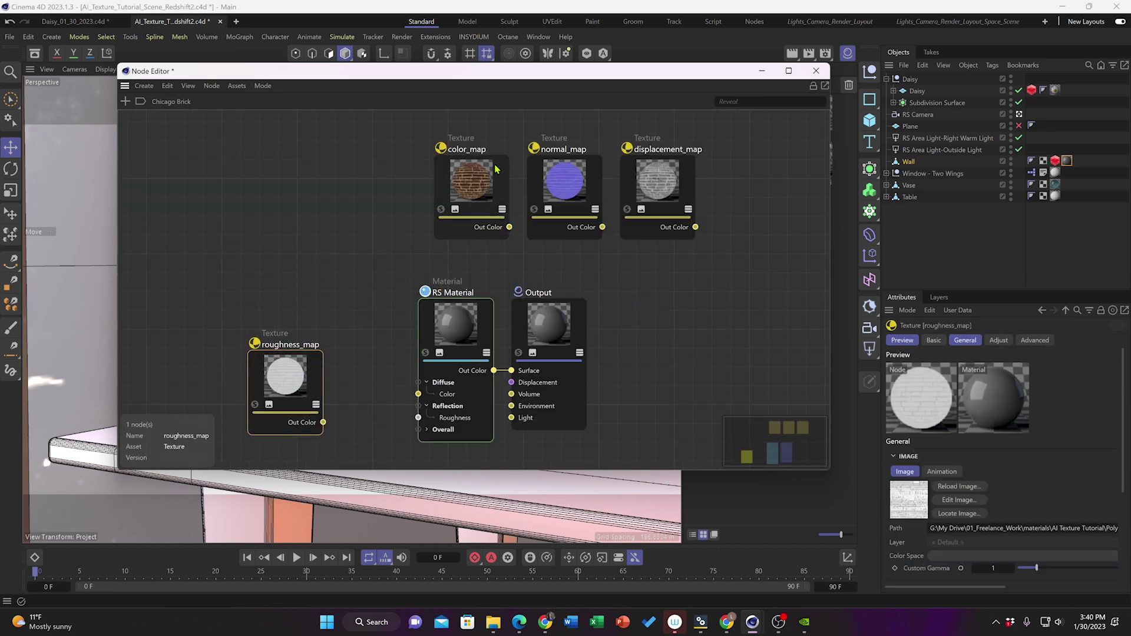
pyautogui.moveTo(471, 188); pyautogui.dragTo(290, 234)
pyautogui.moveTo(327, 273); pyautogui.dragTo(425, 335)
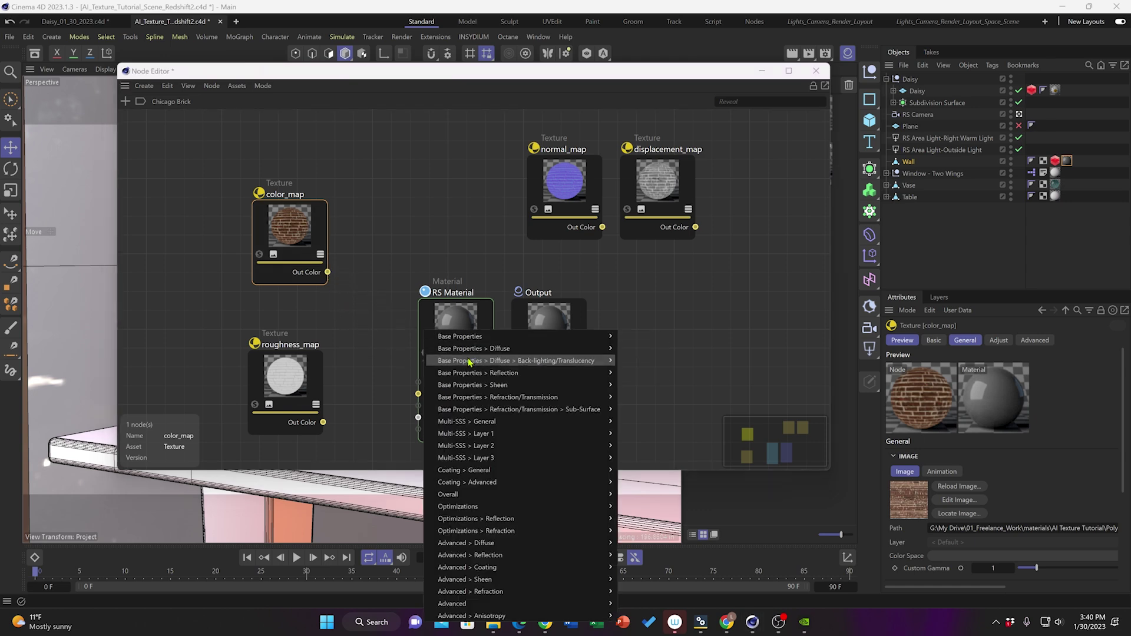
# - Wire color_map into Diffuse Color and roughness_map into Reflection Roughness on the RS Material
pyautogui.moveTo(492, 351)
pyautogui.click(629, 349)
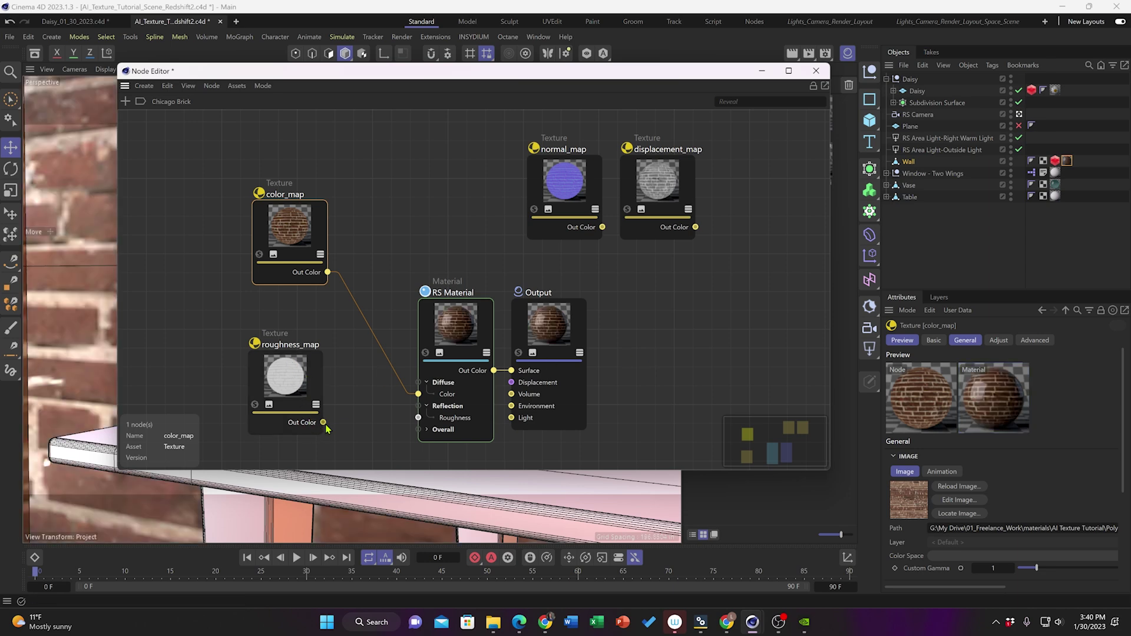
pyautogui.moveTo(323, 422); pyautogui.dragTo(430, 322)
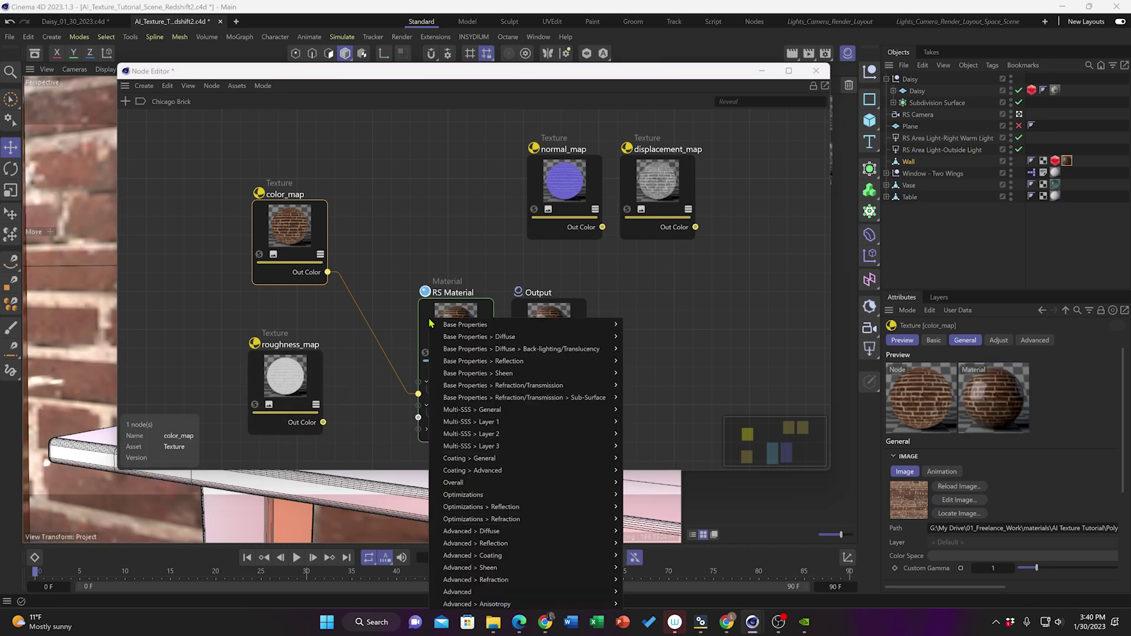
pyautogui.moveTo(479, 364)
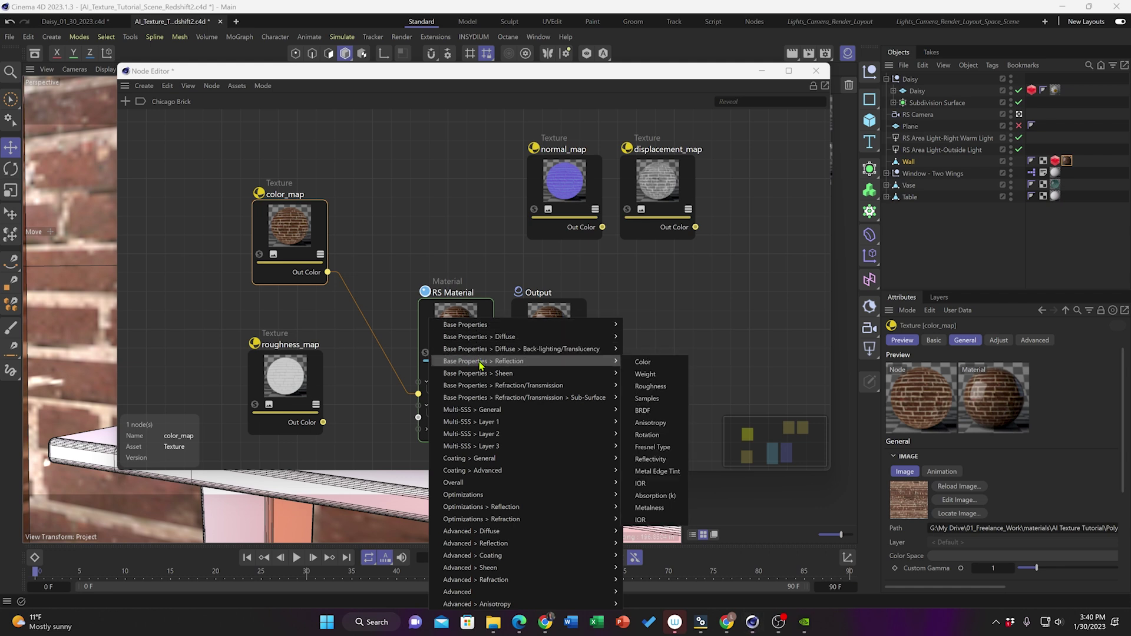
pyautogui.click(651, 386)
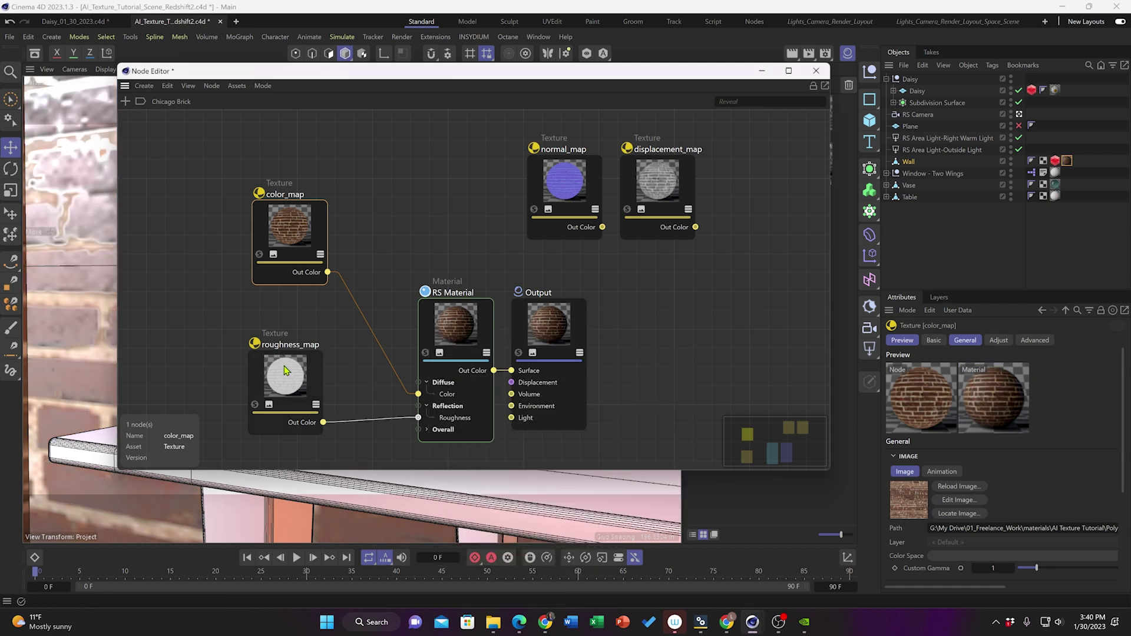
# - Line up roughness_map beneath color_map and select the normal_map node
pyautogui.moveTo(285, 370); pyautogui.dragTo(290, 335)
pyautogui.moveTo(227, 208); pyautogui.dragTo(264, 285)
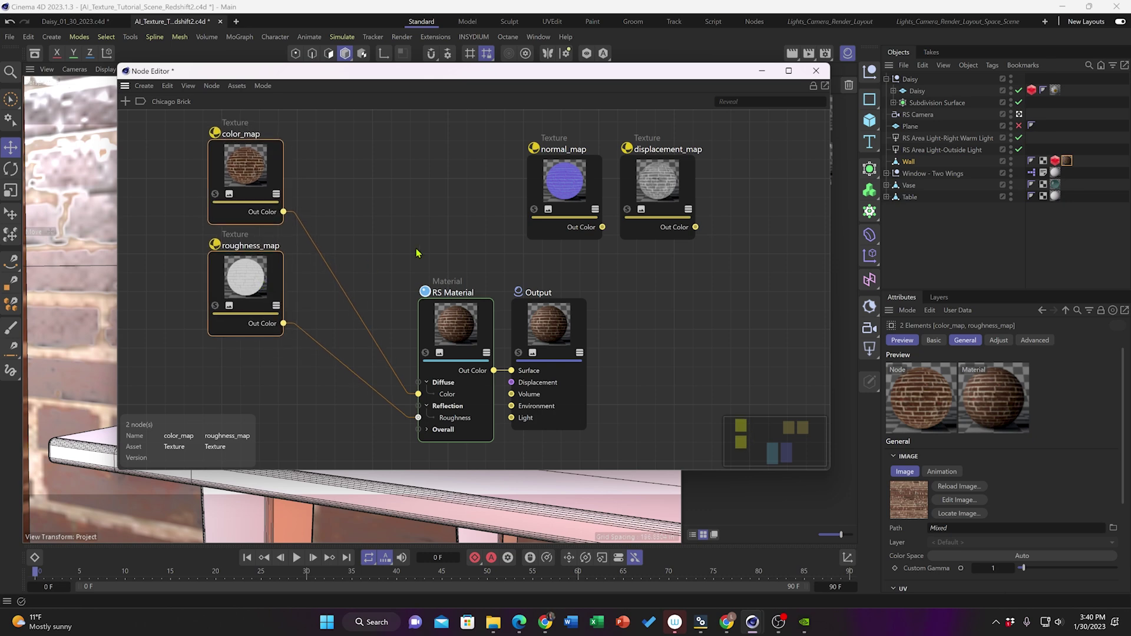
pyautogui.click(426, 238)
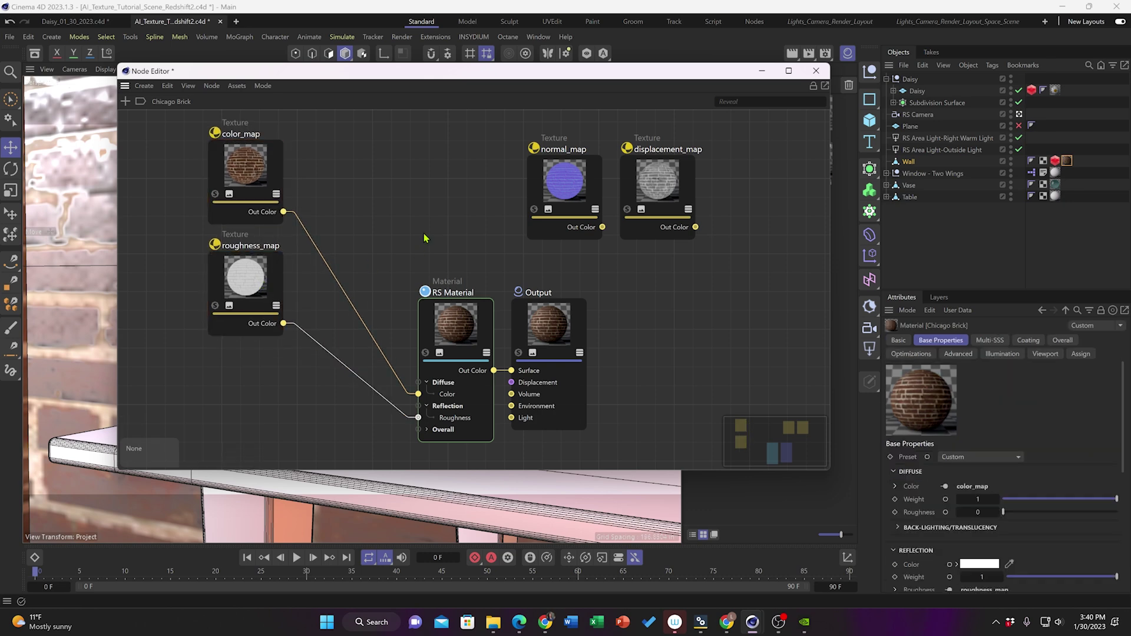
pyautogui.click(576, 182)
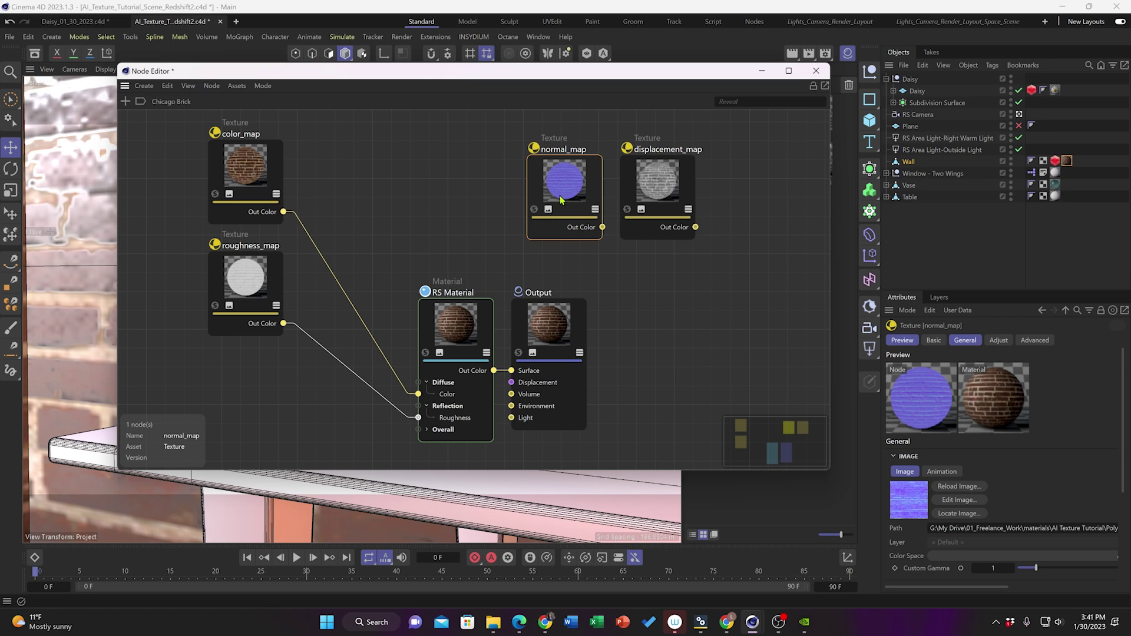
# - Delete the normal_map node and move displacement_map below roughness_map
pyautogui.press('Delete')
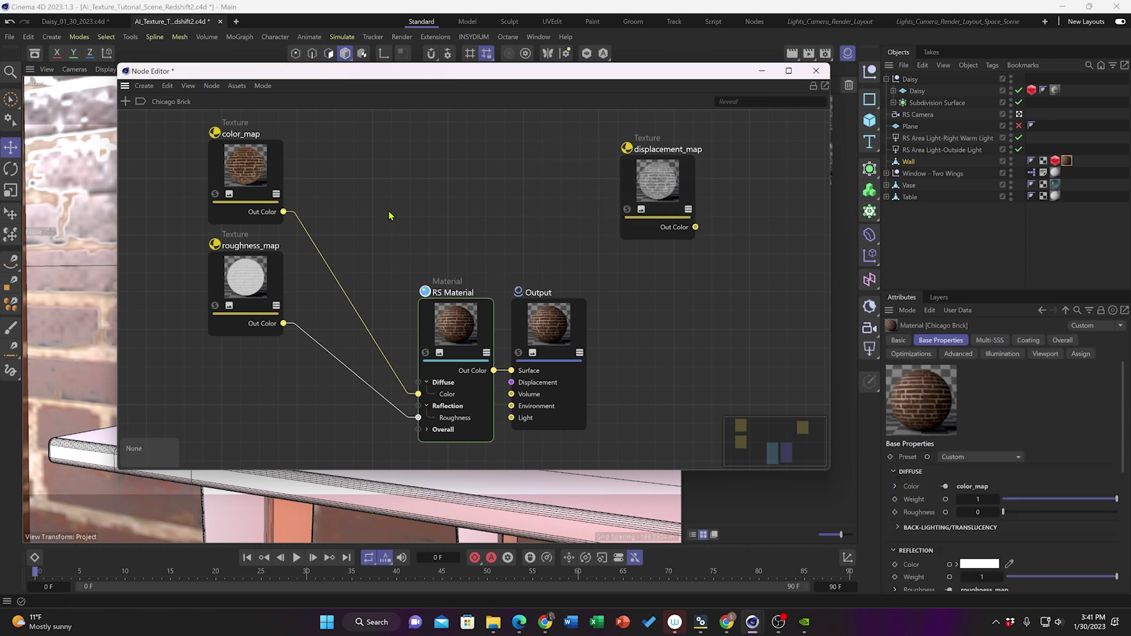
pyautogui.scroll(-3, 392, 215)
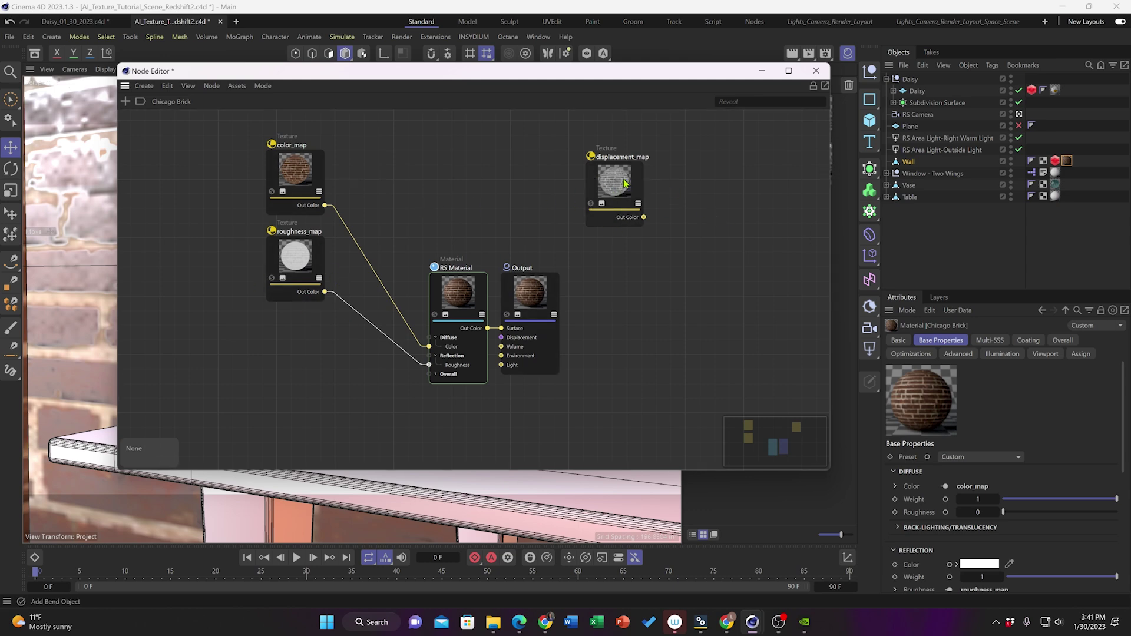
pyautogui.moveTo(621, 183); pyautogui.dragTo(306, 421)
# - Add a Displacement node to the graph, found by searching 'dis'
pyautogui.click(144, 85)
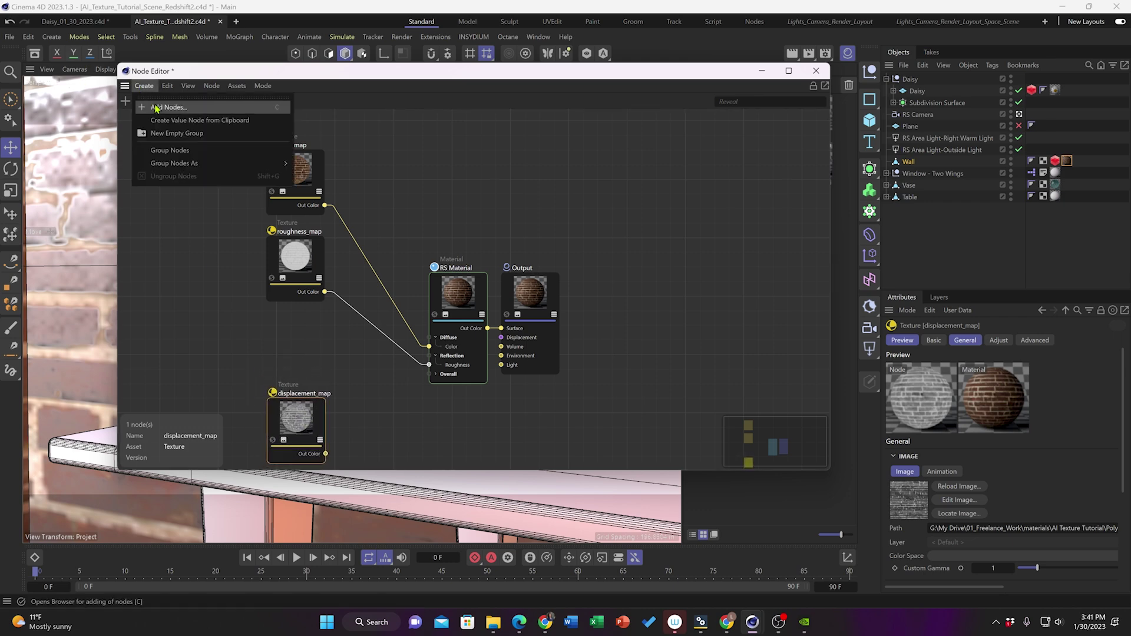
pyautogui.click(157, 108)
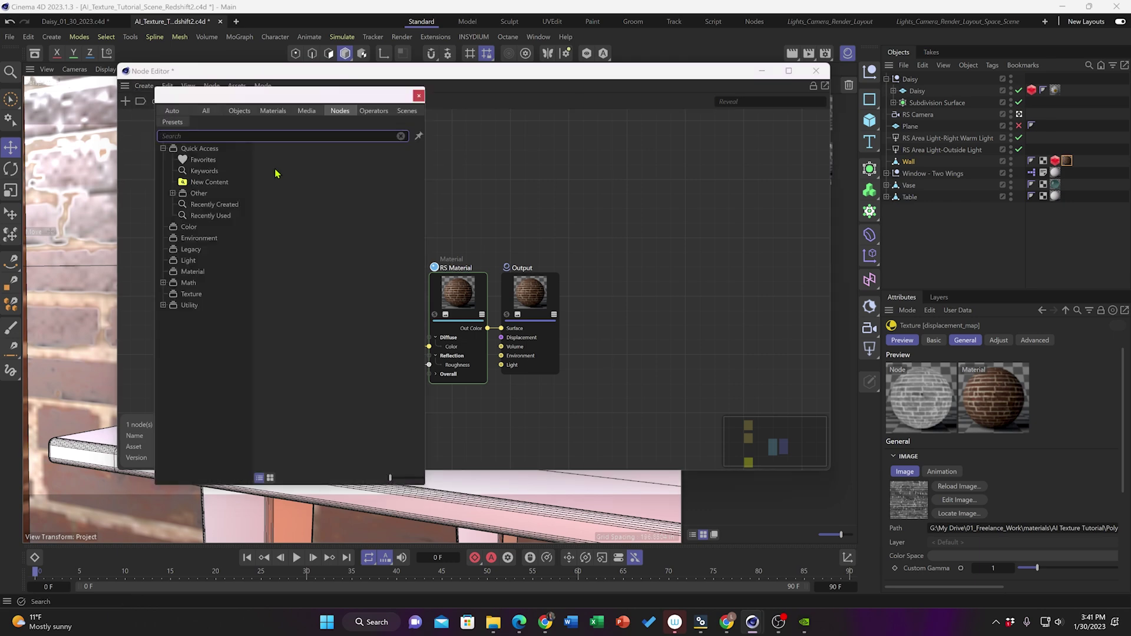
pyautogui.write('di')
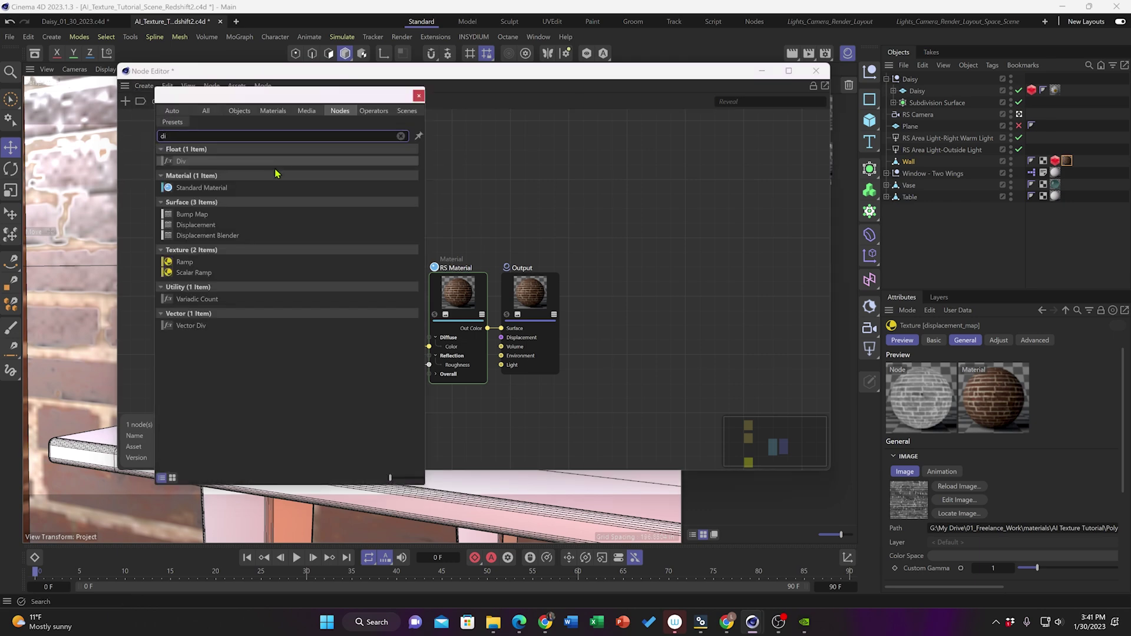
pyautogui.write('s')
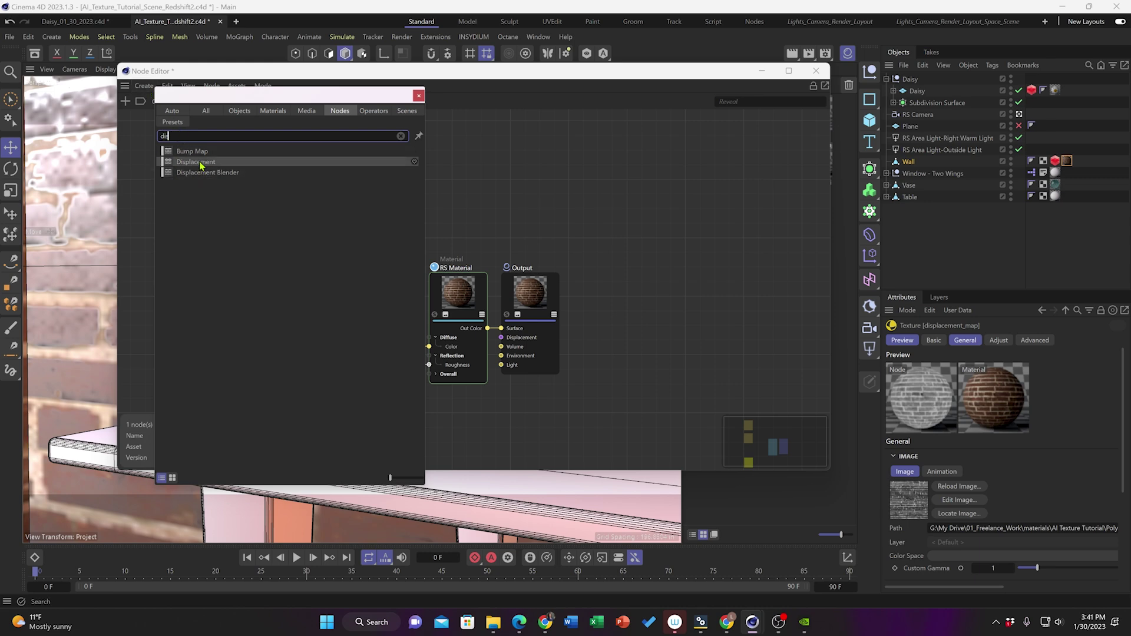
pyautogui.moveTo(206, 166); pyautogui.dragTo(394, 423)
pyautogui.click(419, 96)
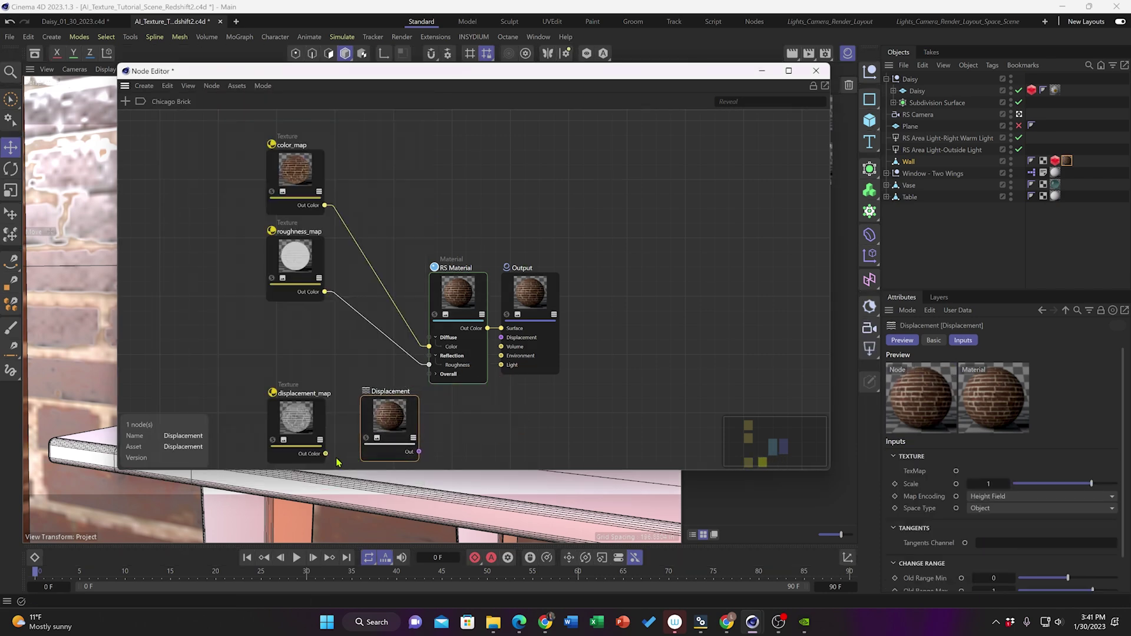
# - Wire displacement_map into the Displacement TexMap and Displacement Out into Output's Displacement
pyautogui.moveTo(325, 454); pyautogui.dragTo(404, 422)
pyautogui.moveTo(404, 423)
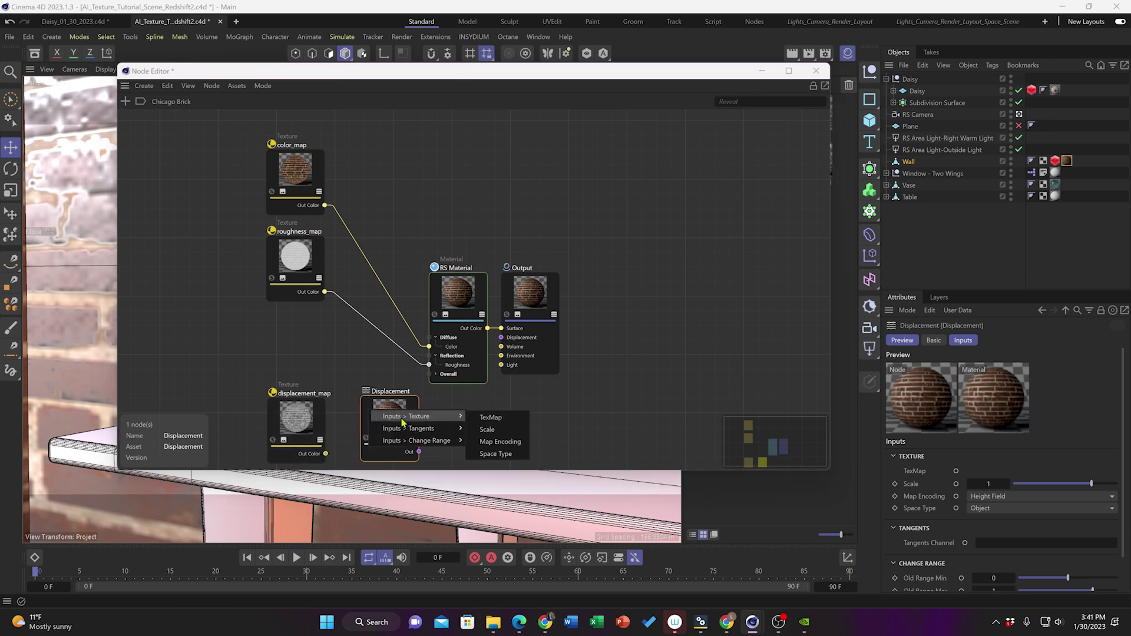
pyautogui.click(488, 423)
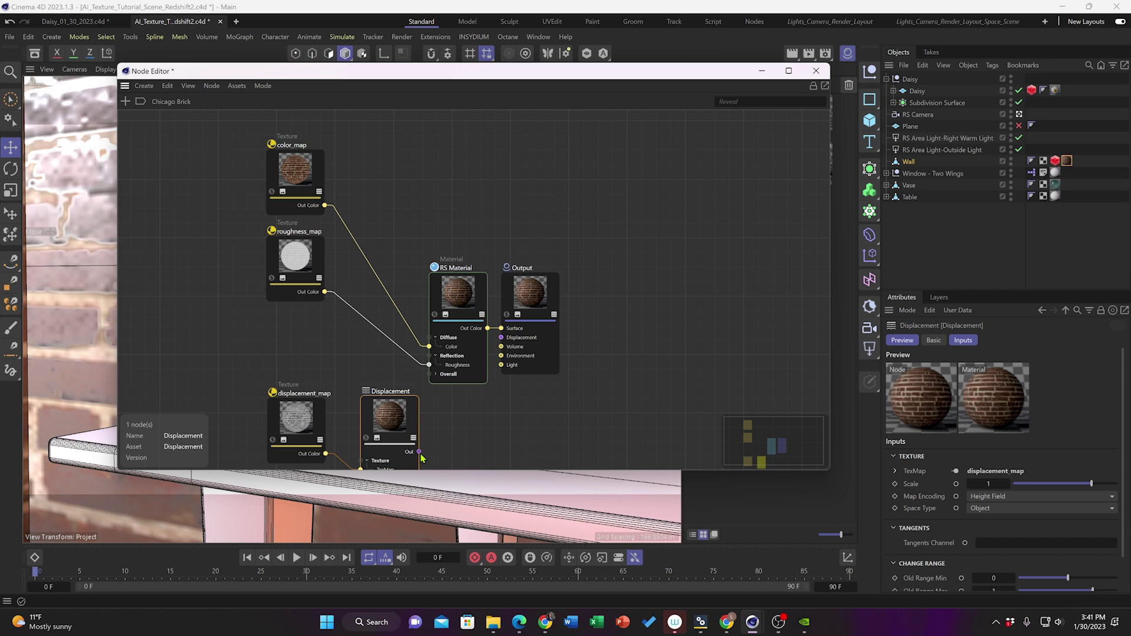
pyautogui.moveTo(419, 452); pyautogui.dragTo(502, 339)
pyautogui.moveTo(535, 300); pyautogui.dragTo(626, 300)
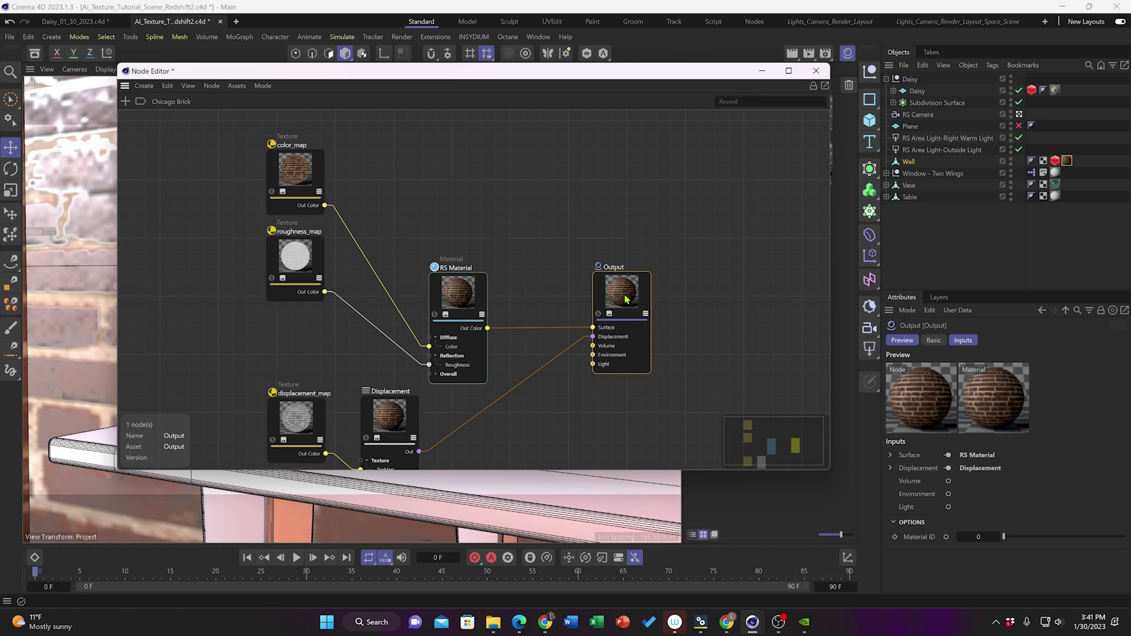
# - Close the Node Editor and start a live Redshift IPR render in the viewport
pyautogui.click(816, 71)
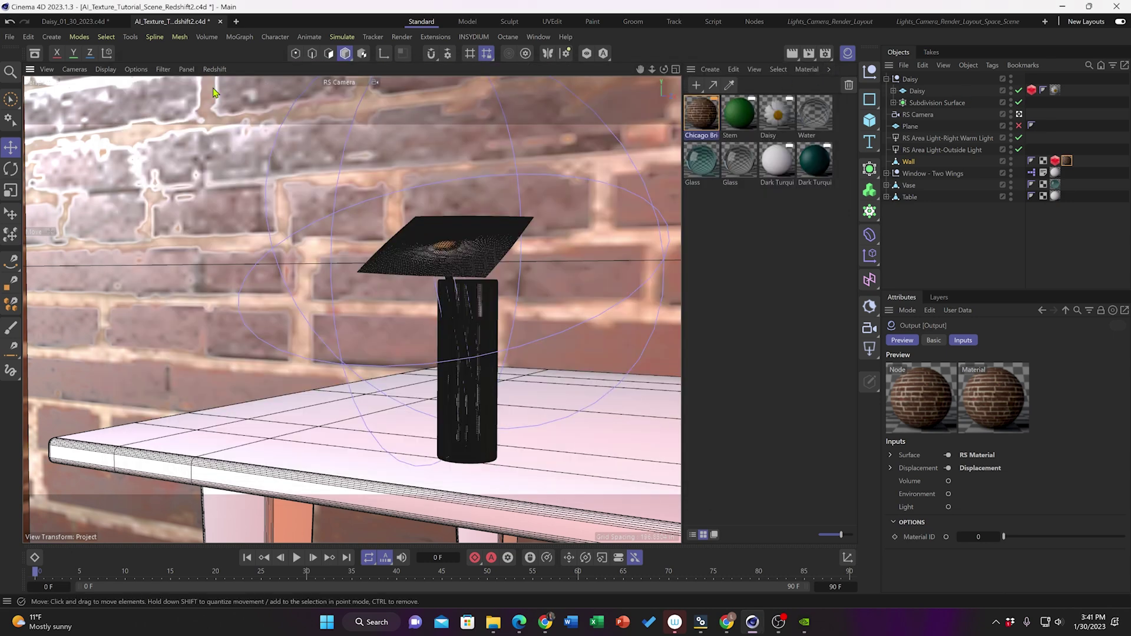
pyautogui.click(221, 72)
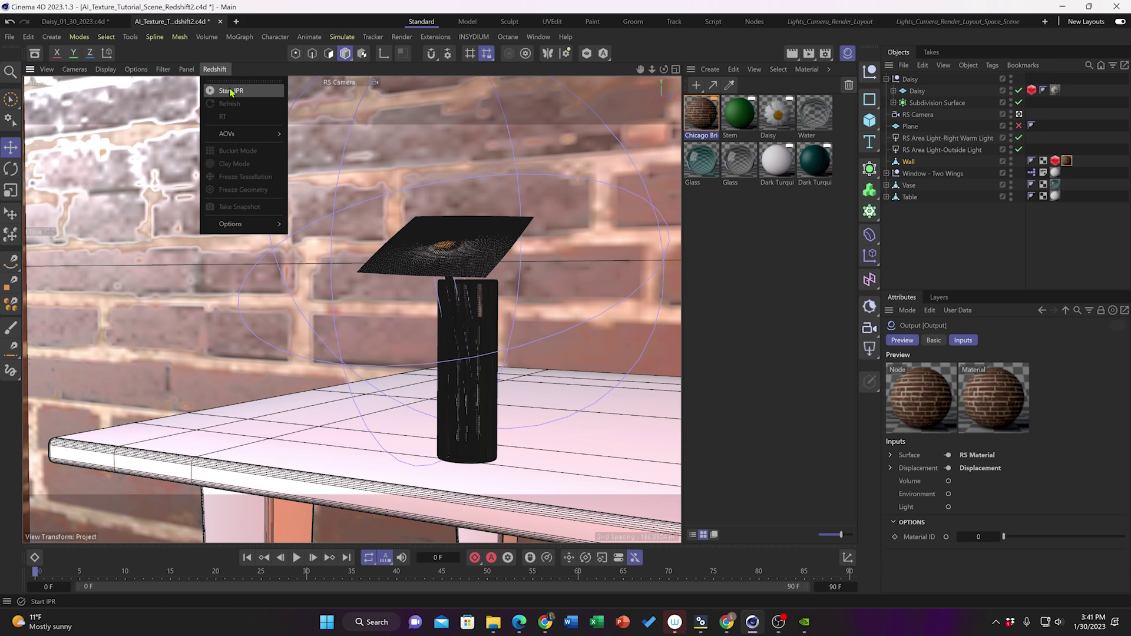
pyautogui.click(228, 88)
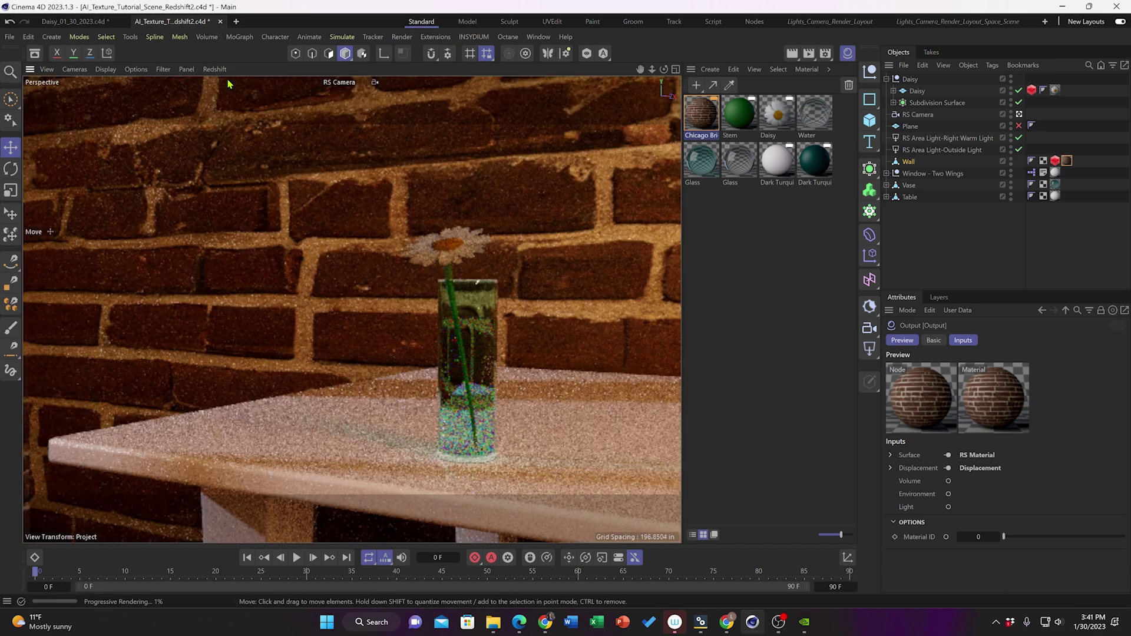
# - Select the Wall's Chicago Brick material tag to show its settings
pyautogui.click(221, 72)
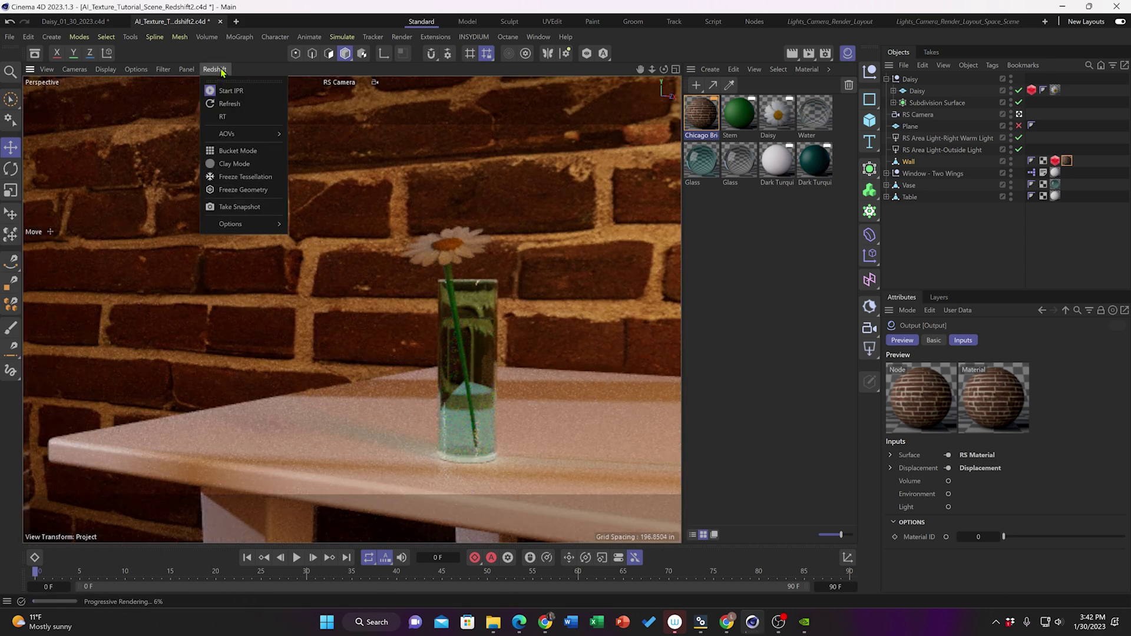
pyautogui.click(275, 66)
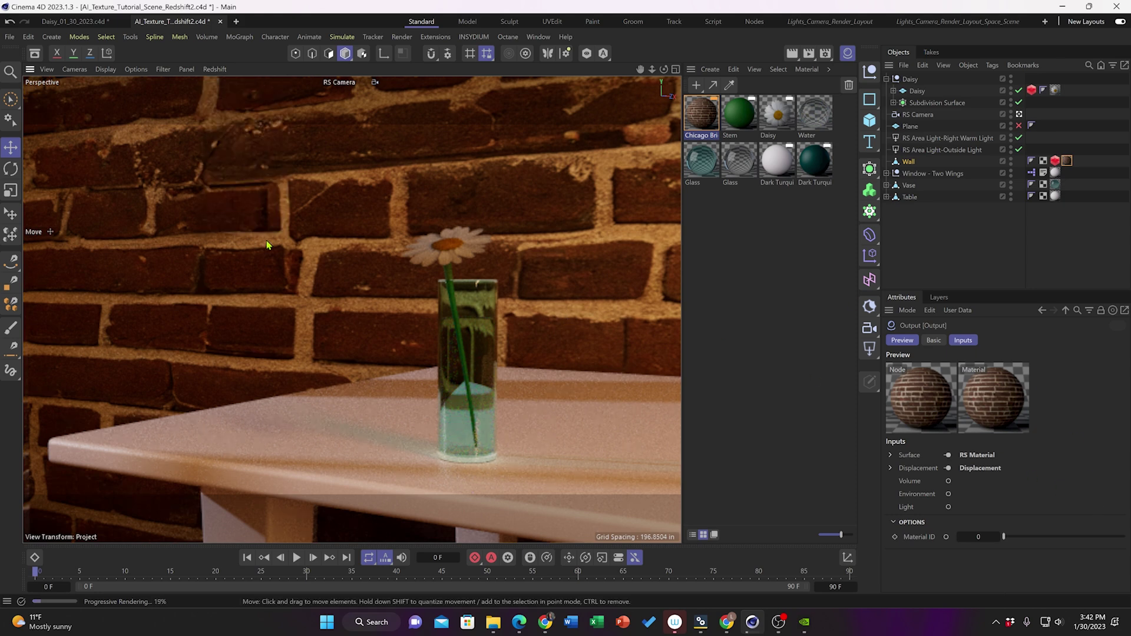
pyautogui.click(1068, 163)
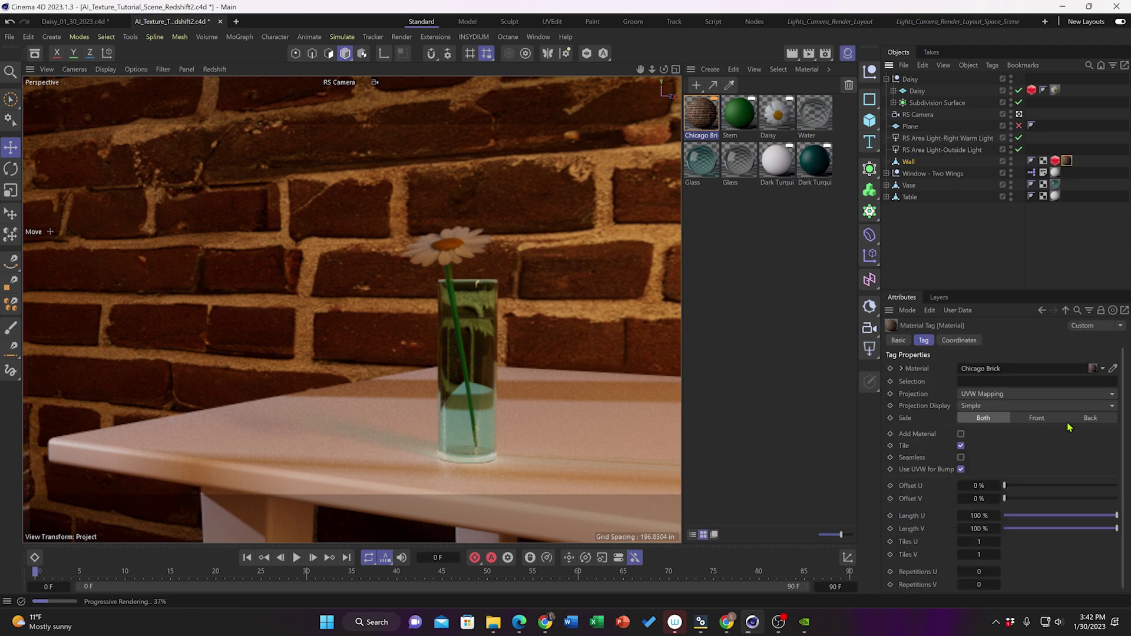
# - Set the Chicago Brick tag's projection to Cubic
pyautogui.click(990, 400)
pyautogui.click(983, 448)
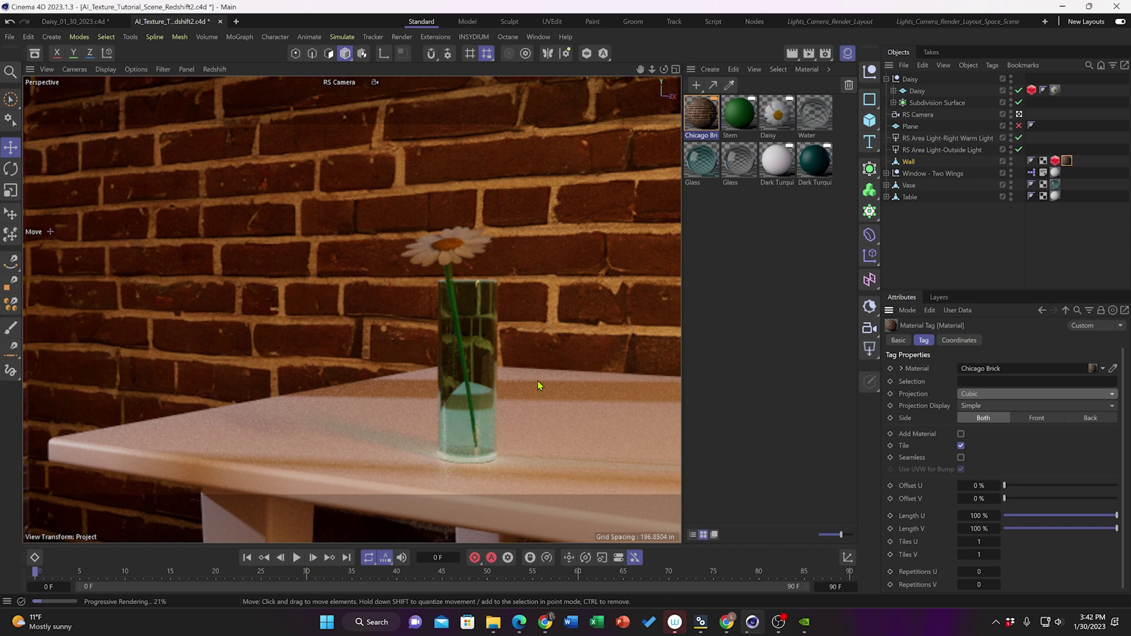
pyautogui.click(1025, 394)
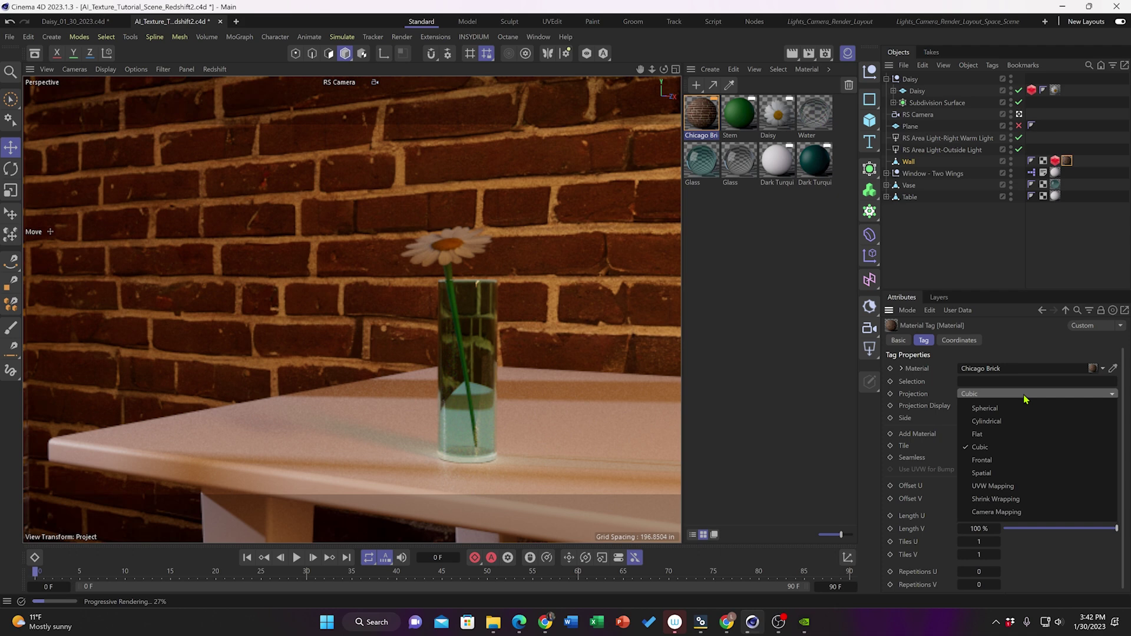
pyautogui.click(996, 450)
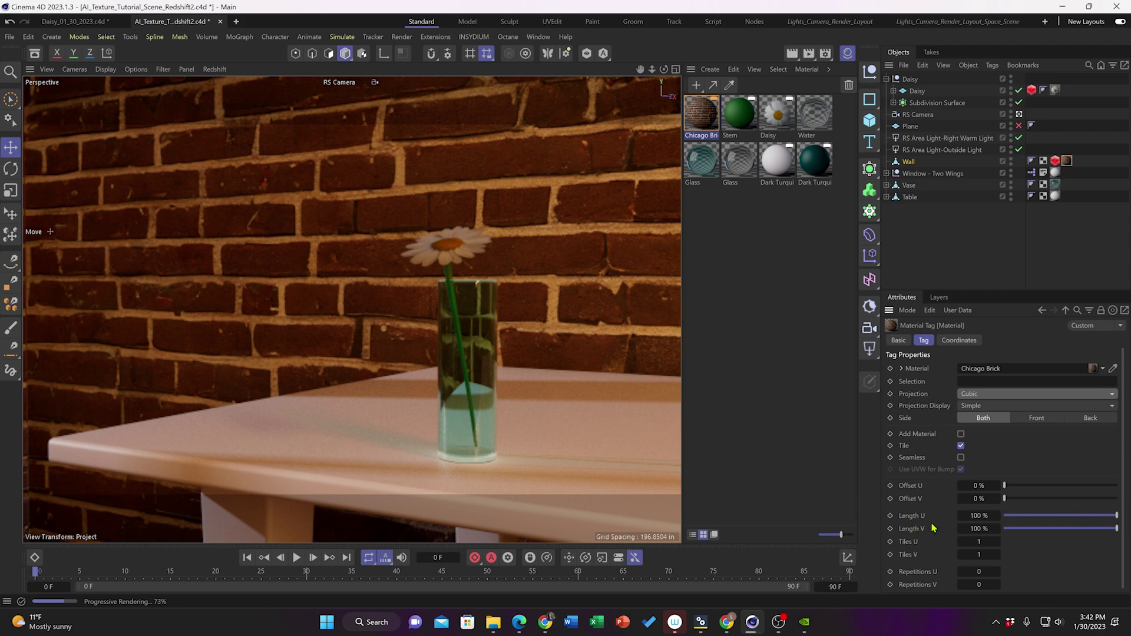
# - Set Length U and Length V to 150 %
pyautogui.click(988, 516)
pyautogui.press('BackSpace')
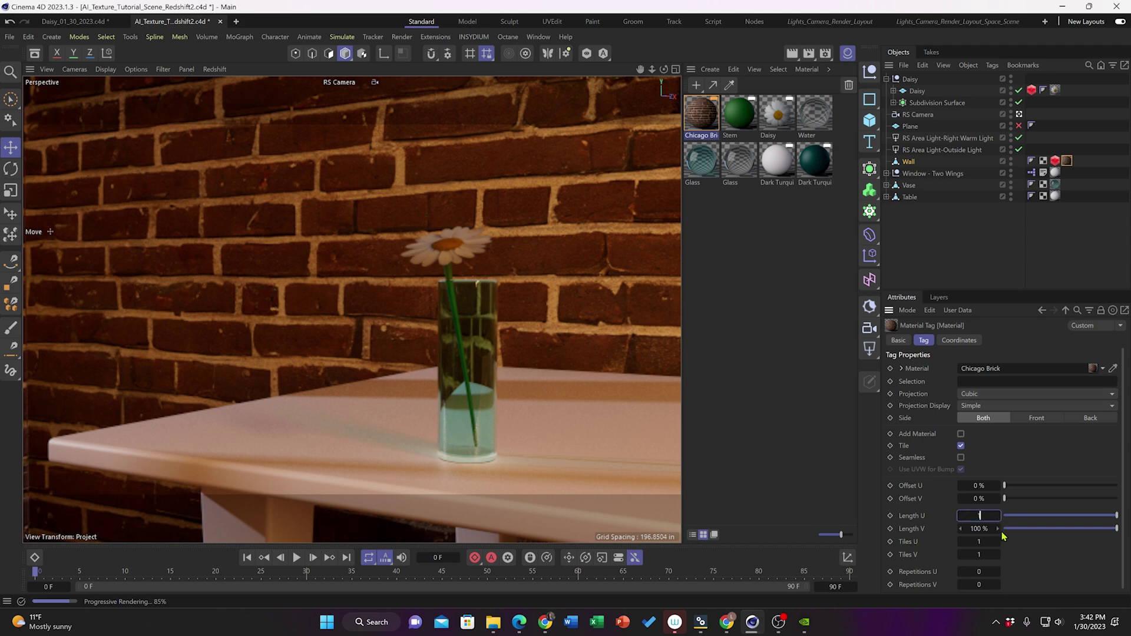
pyautogui.write('150')
pyautogui.press('Tab')
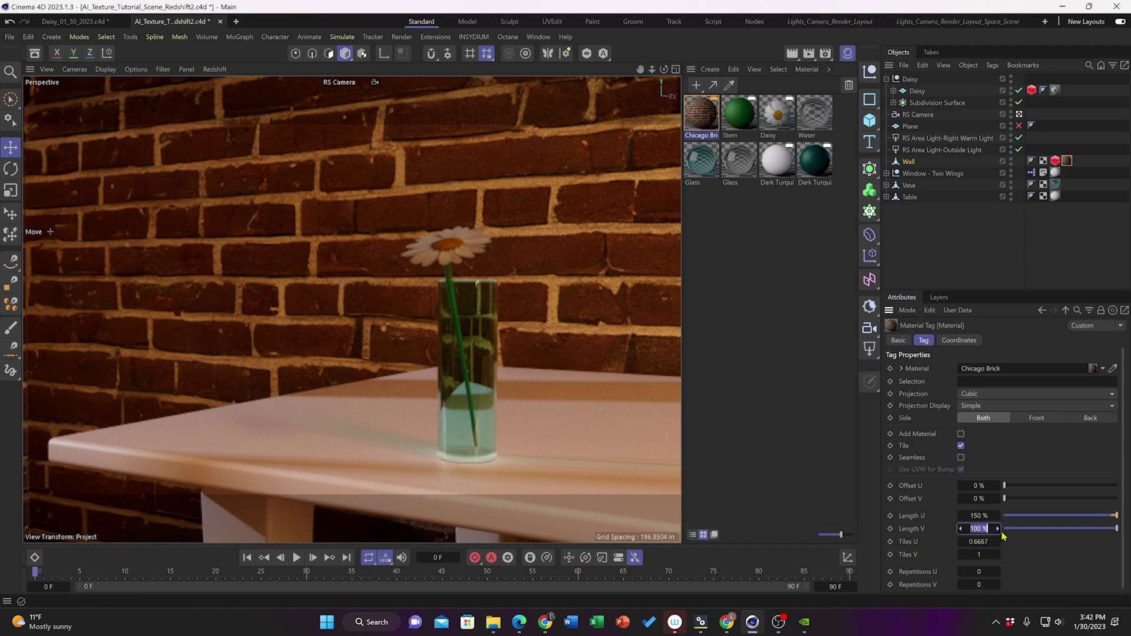
pyautogui.write('150')
pyautogui.press('Return')
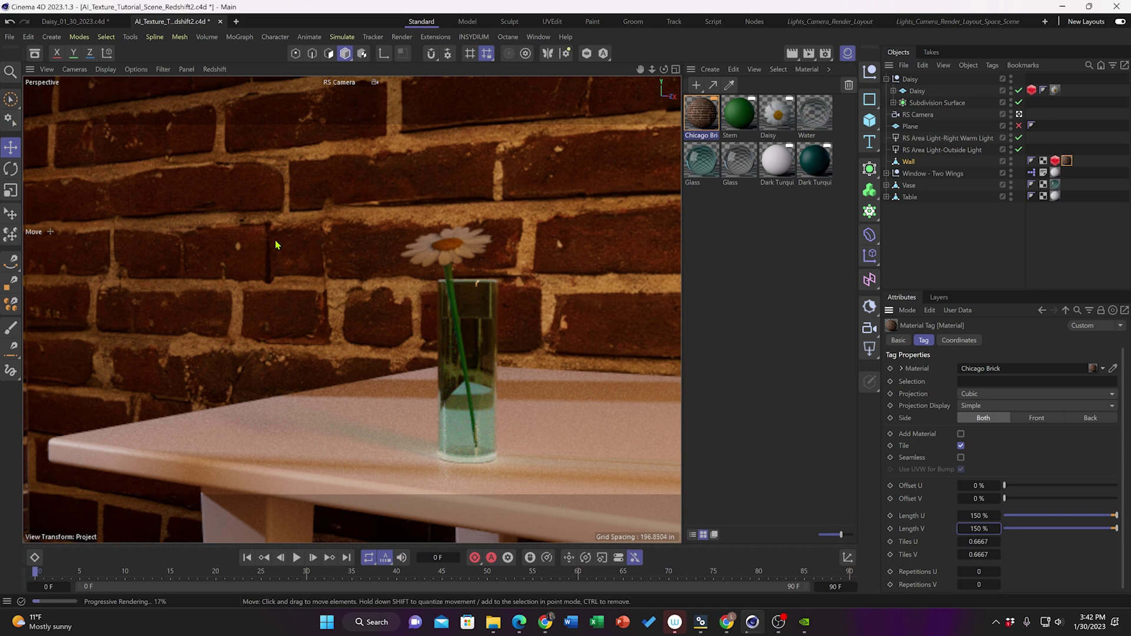